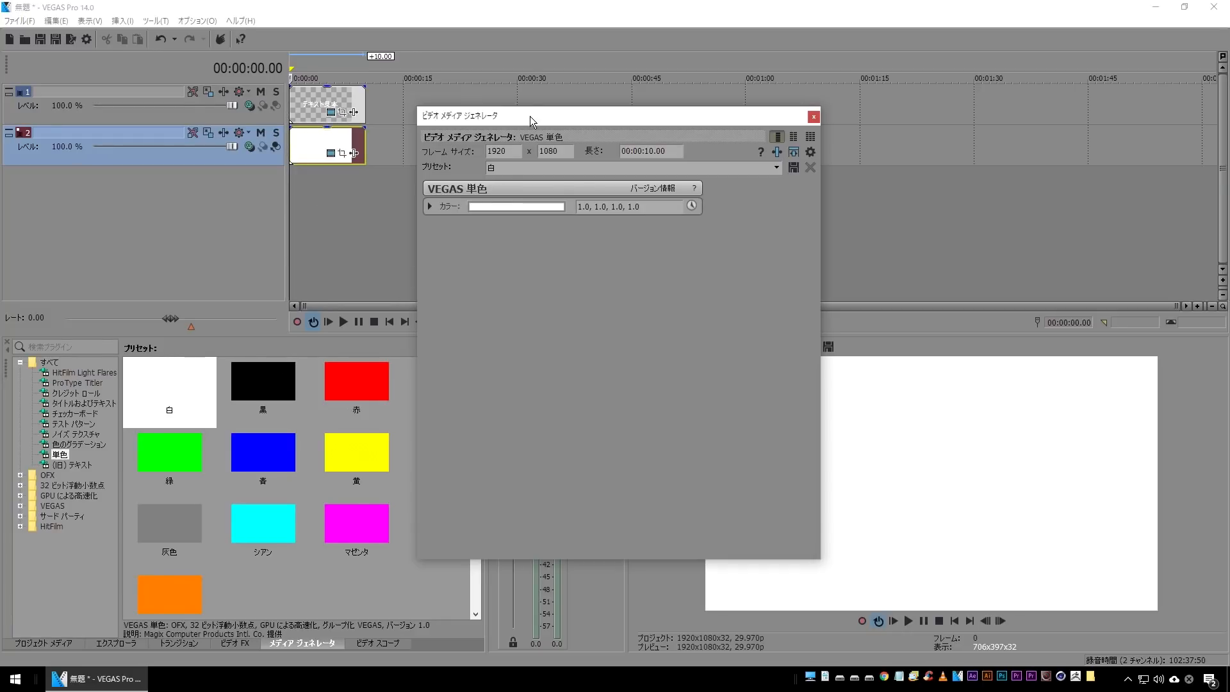
Step: Change the solid background's color to teal with RGBA 0.14, 0.49, 0.51, 1.0 and close its generator settings
drag(529, 116, 291, 121)
click(248, 214)
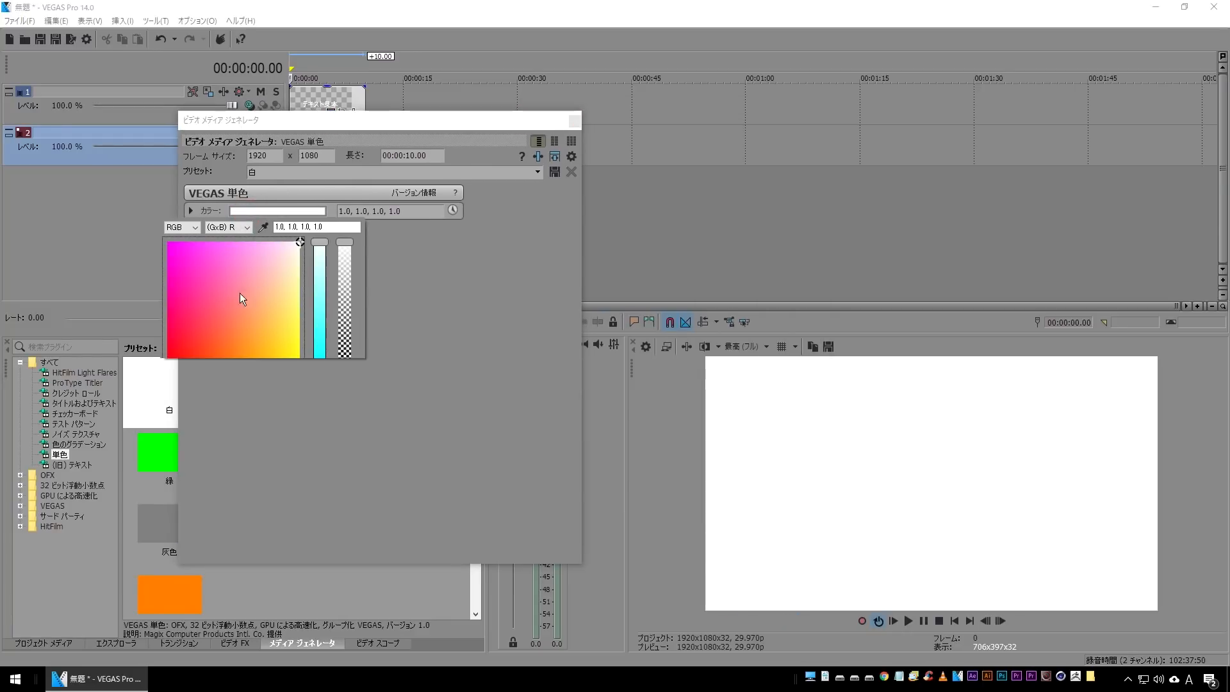
drag(325, 241, 314, 349)
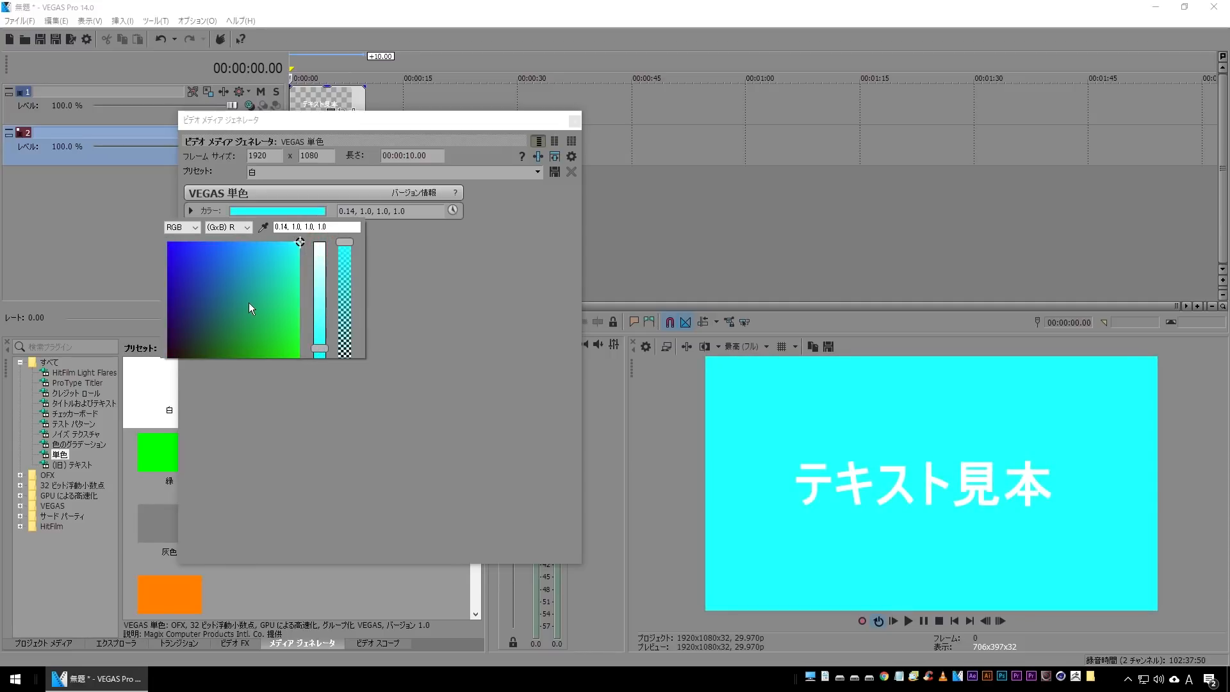
click(238, 285)
drag(236, 286, 229, 302)
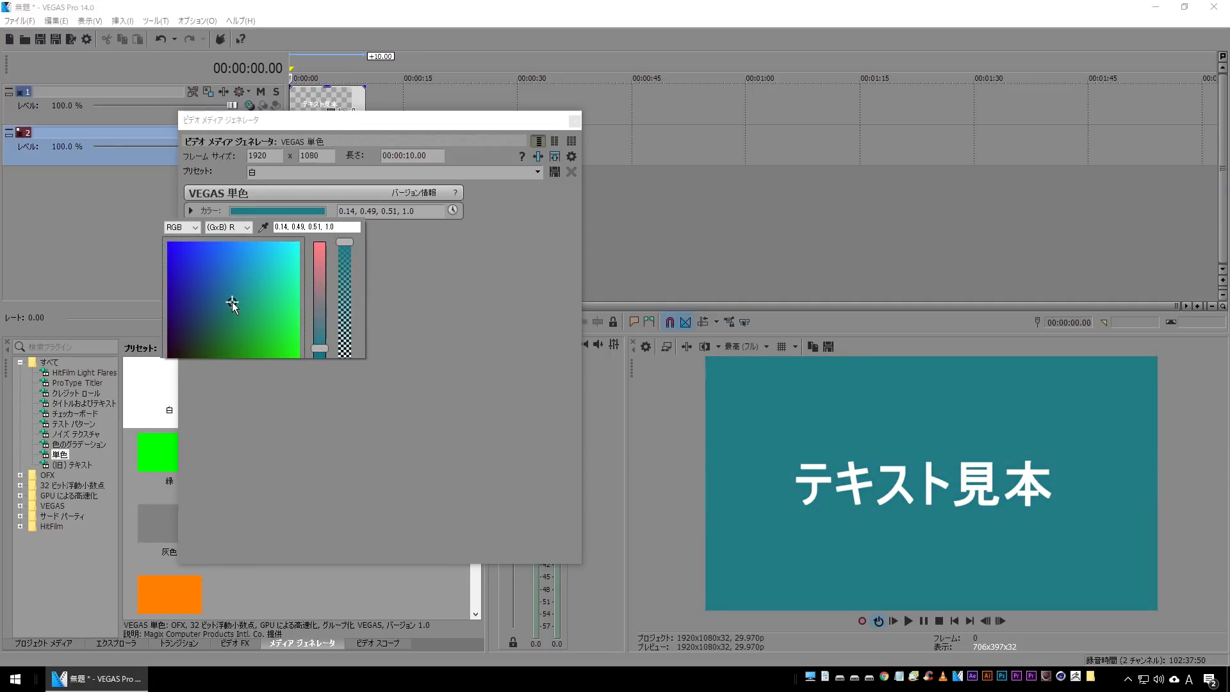
click(577, 122)
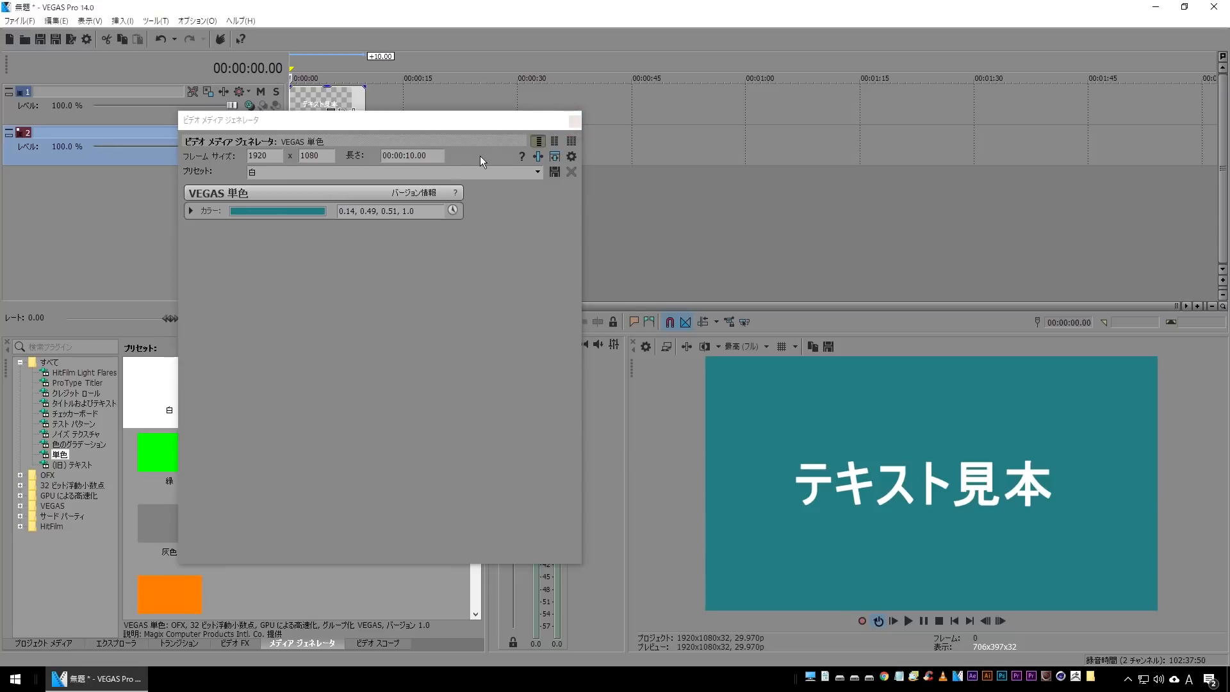
click(572, 122)
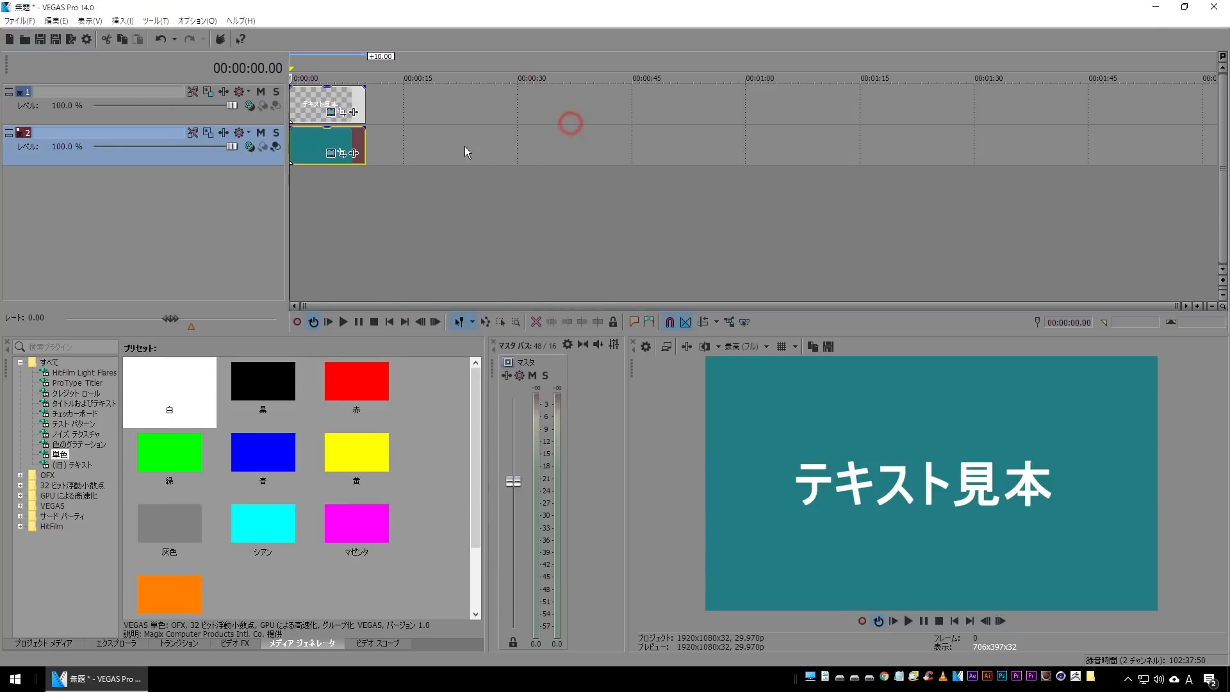
Step: Replace the sample text in the text event on track 1 with "VEGAS TYPING"
click(331, 113)
drag(317, 128, 481, 145)
click(387, 289)
drag(387, 290, 724, 292)
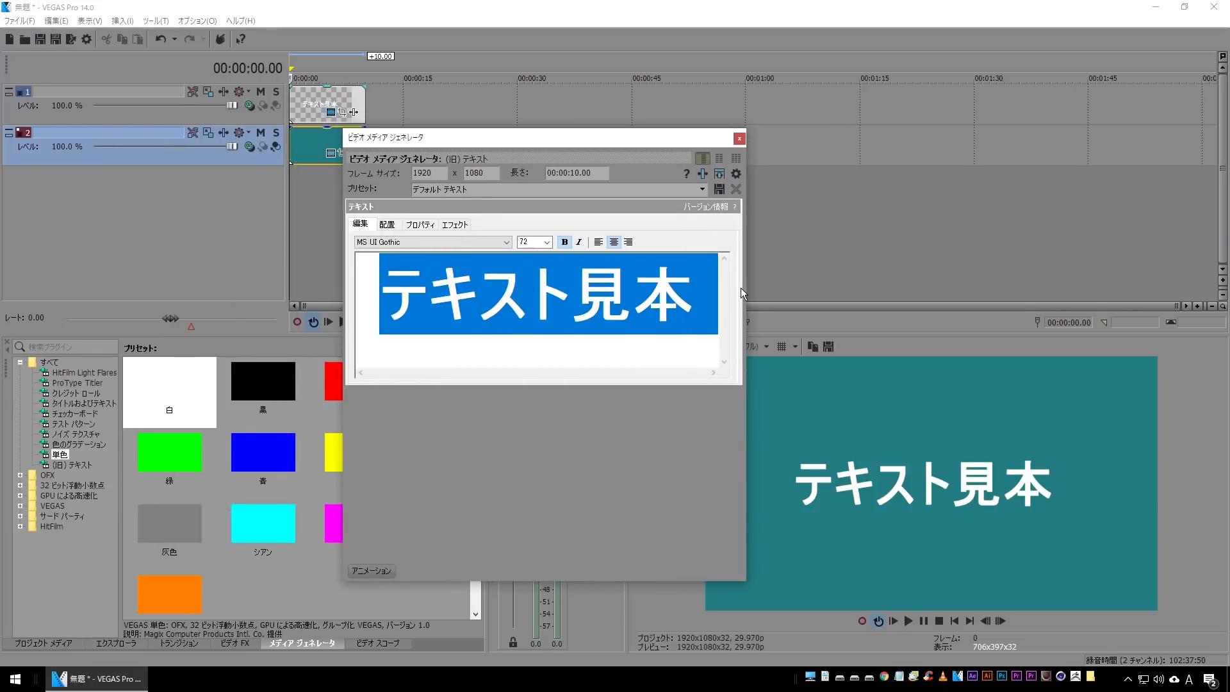
text(VEGAS )
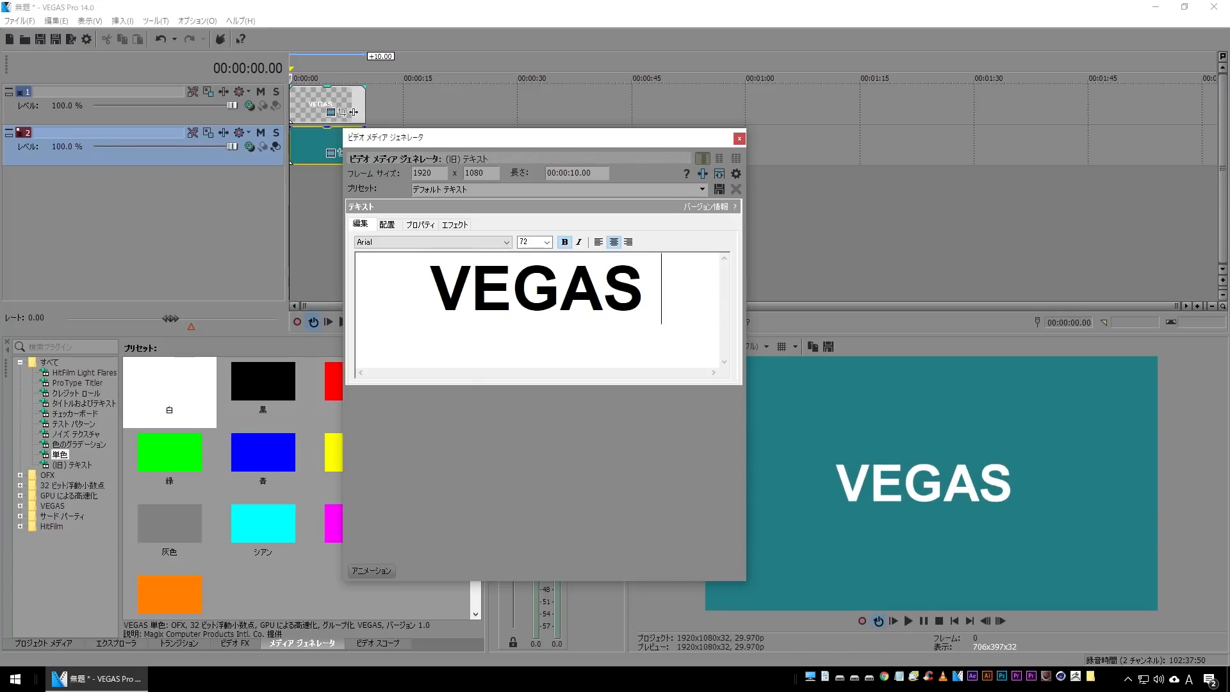
text(TYPING)
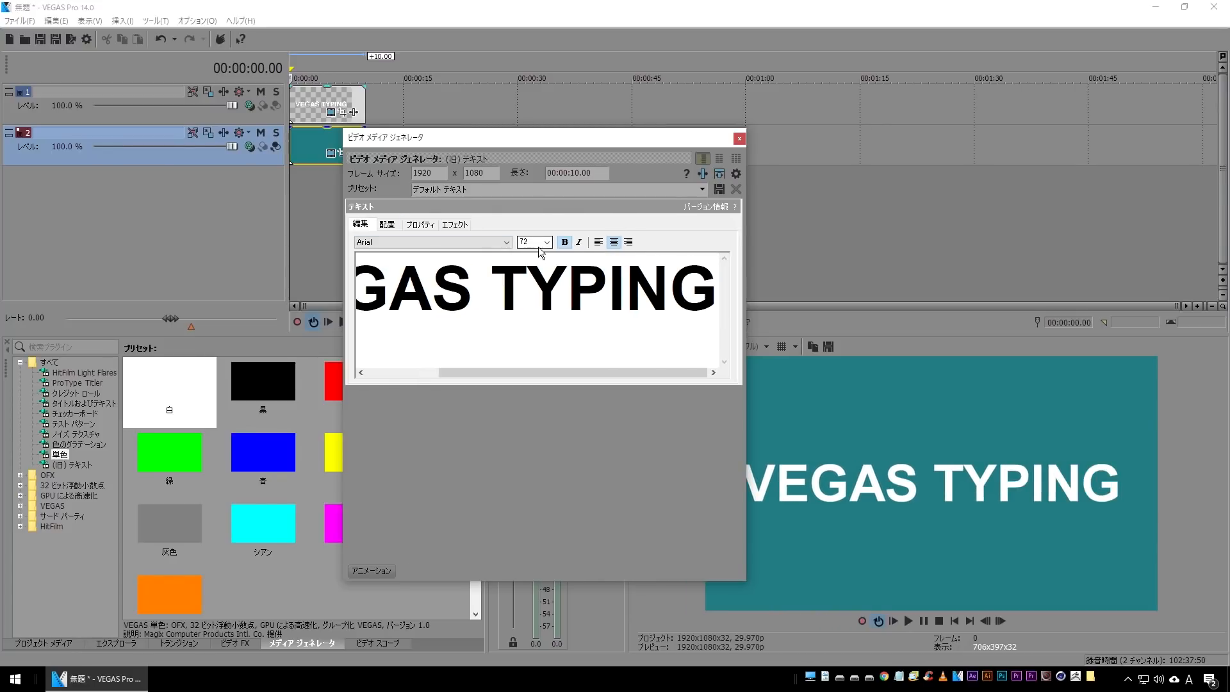
Step: Set the font size of the whole title to 48 and move the generator window clear of the preview
click(502, 298)
key(ctrl+a)
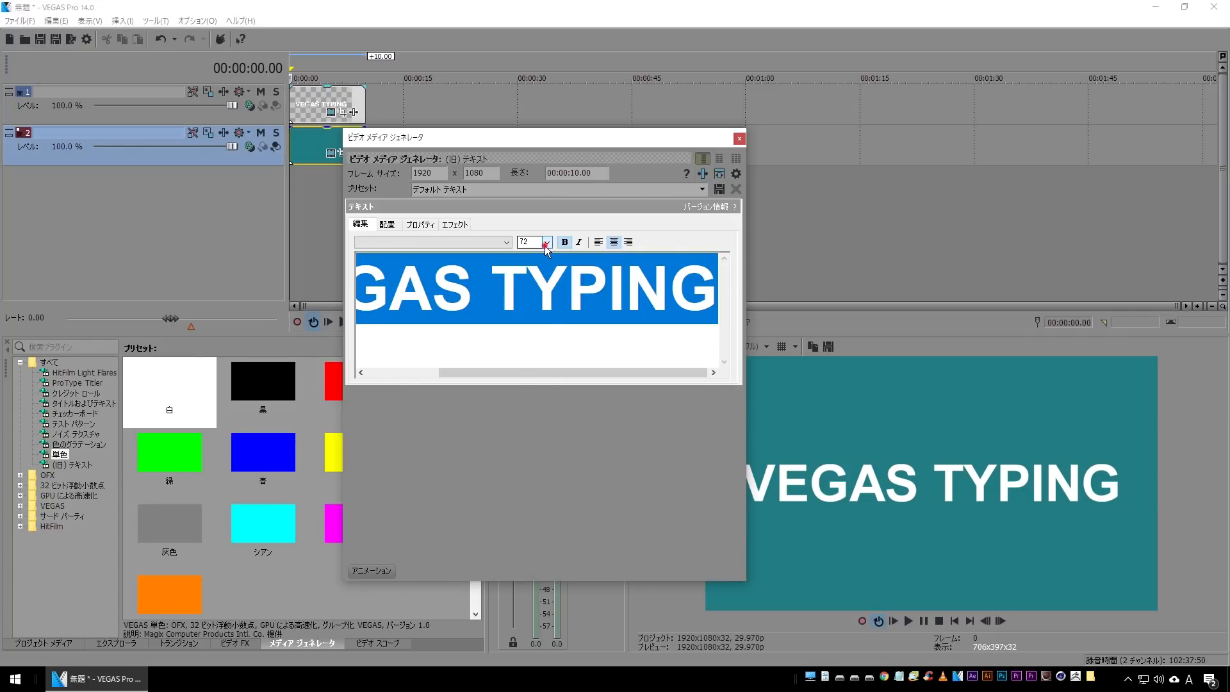
click(546, 241)
click(530, 360)
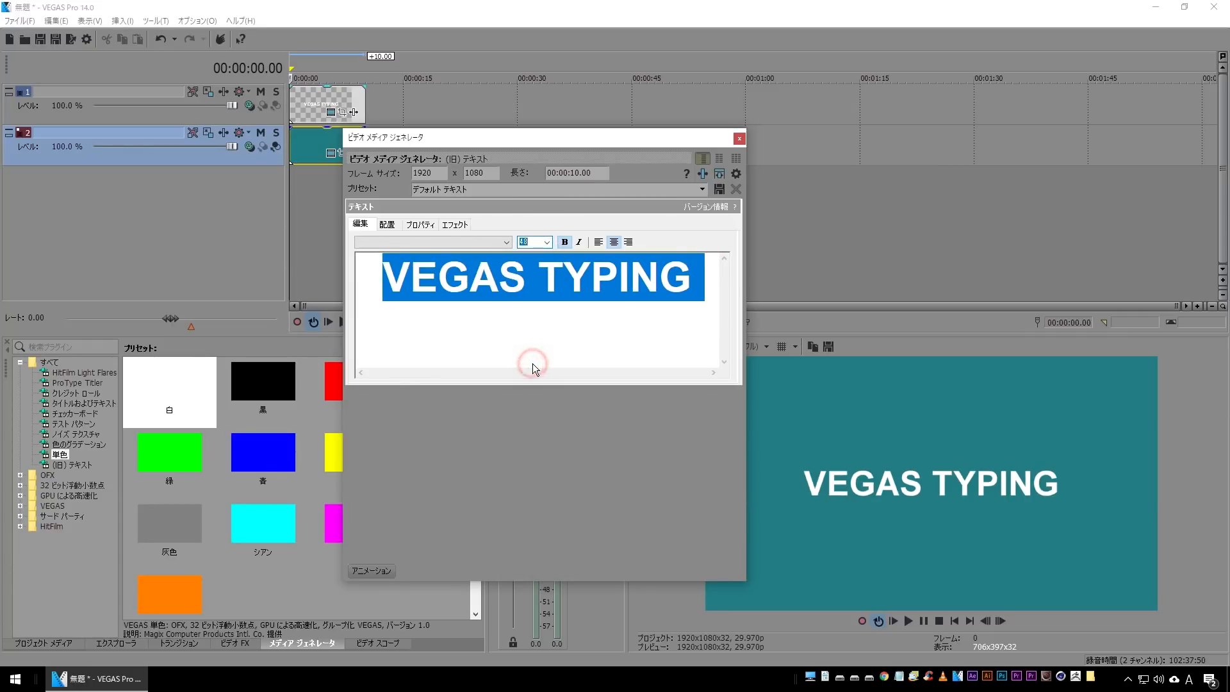
drag(535, 143, 422, 171)
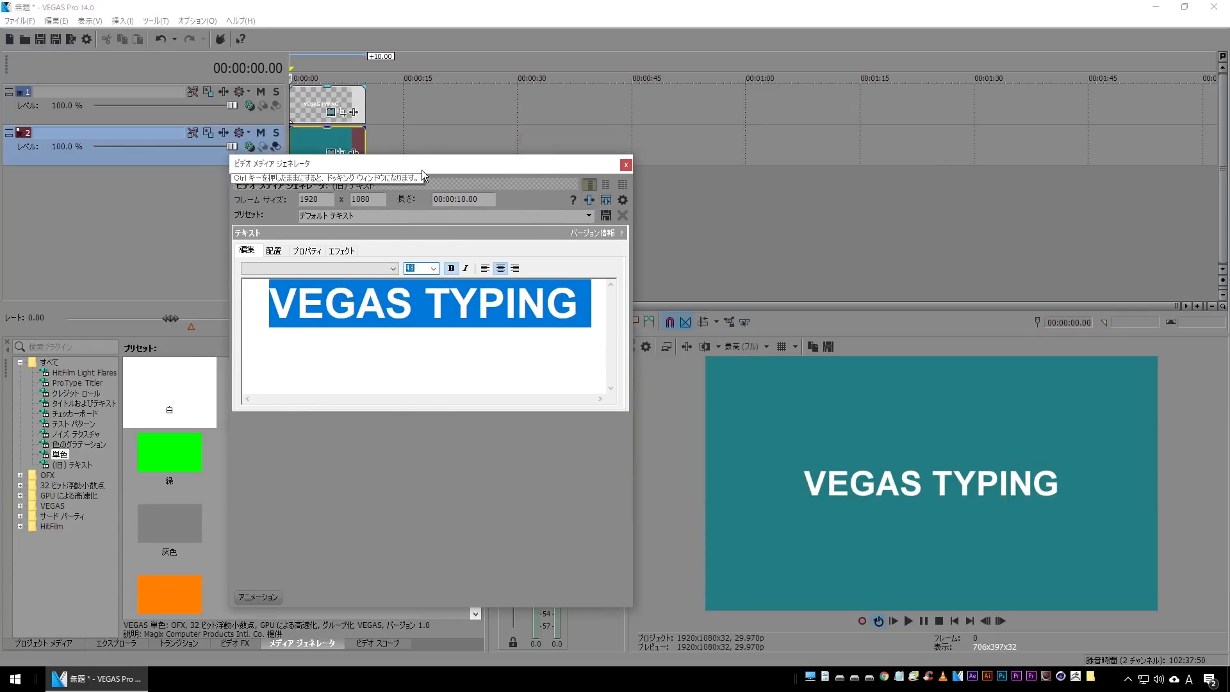
Step: Append a space and a vertical bar to the title as a typing cursor, making it "VEGAS TYPING |"
click(361, 375)
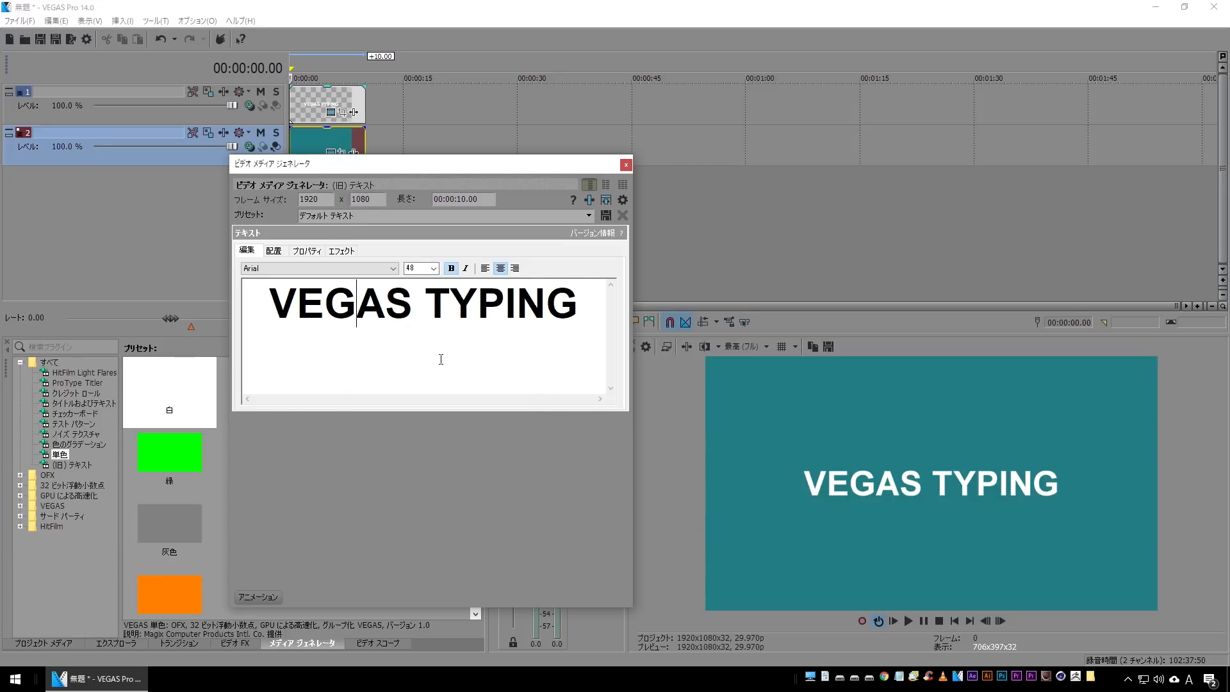
click(581, 307)
key(Zenkaku_Hankaku)
text(tatesenn)
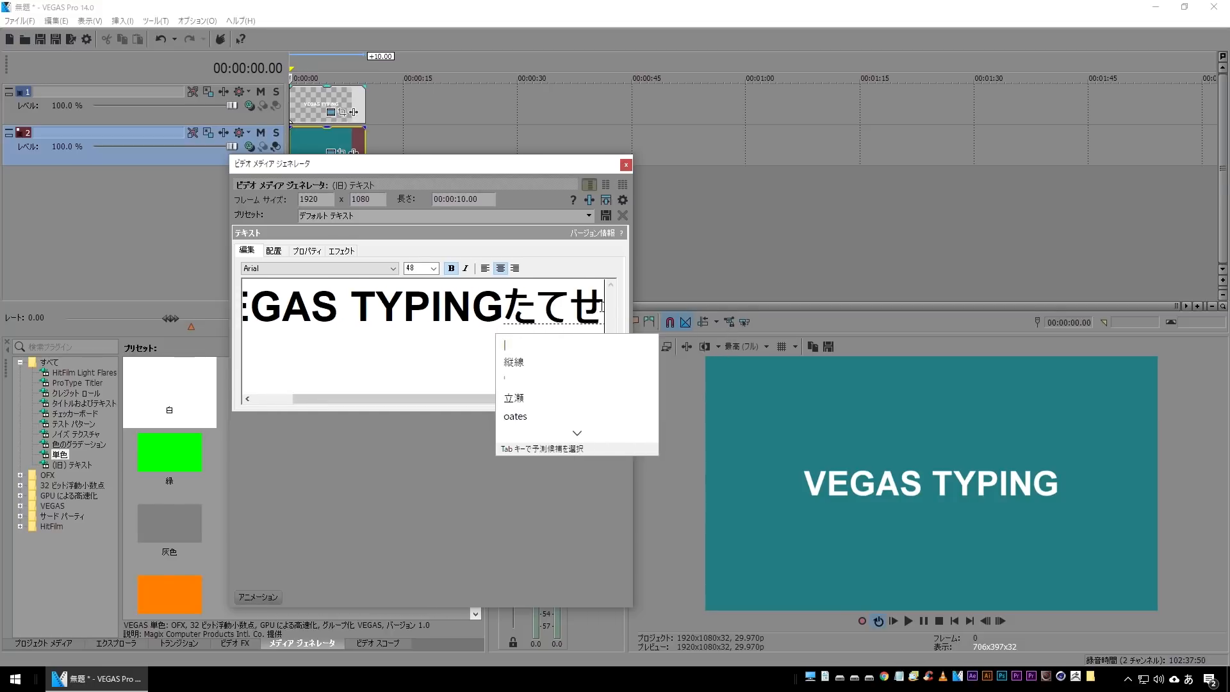
key(space)
key(Return)
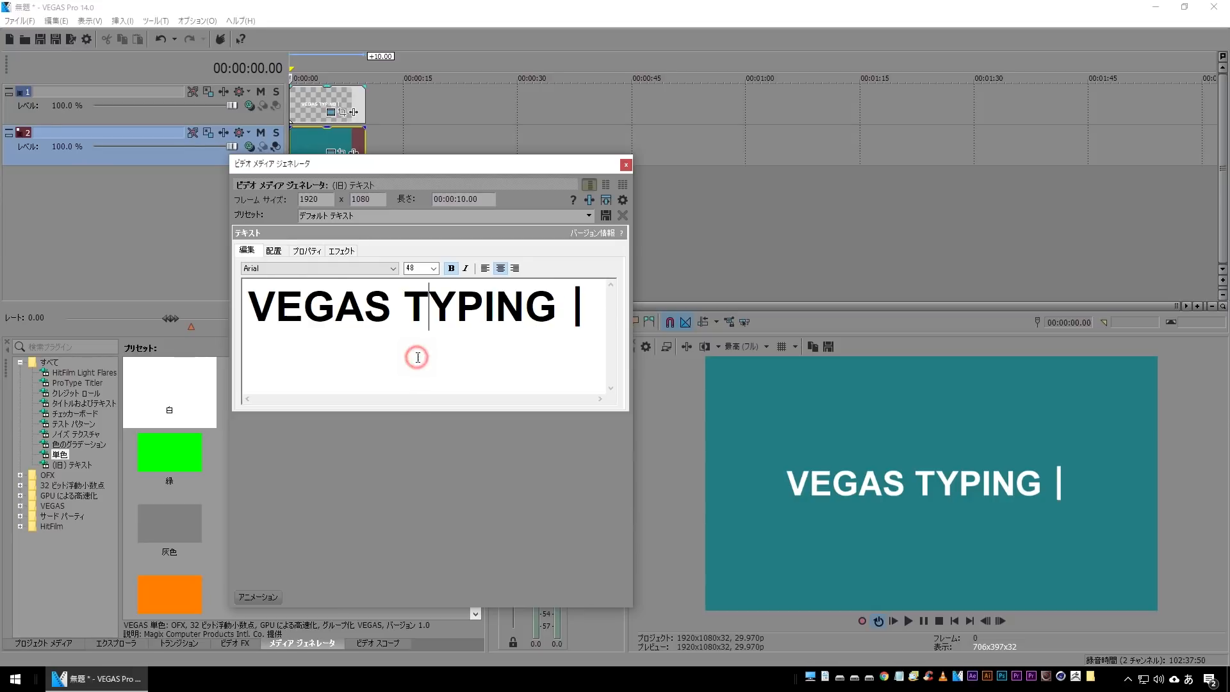
Step: Left-align the whole title and set its text placement to center left (中央左)
key(ctrl+a)
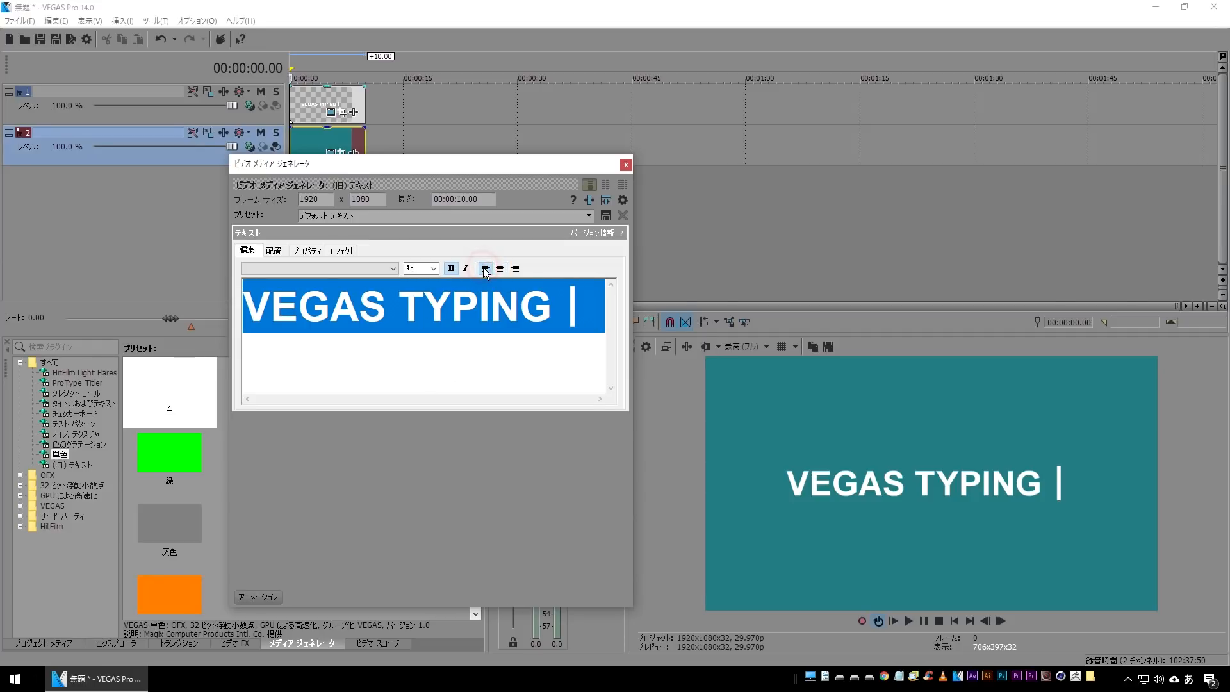
click(279, 252)
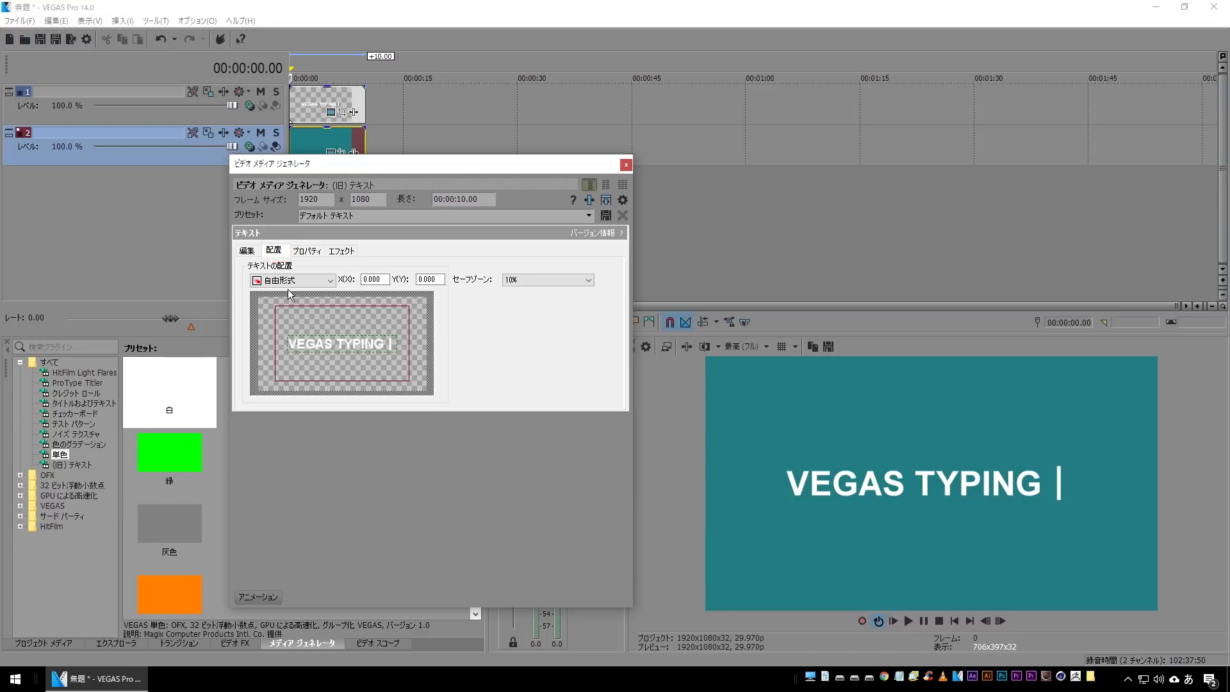
click(328, 281)
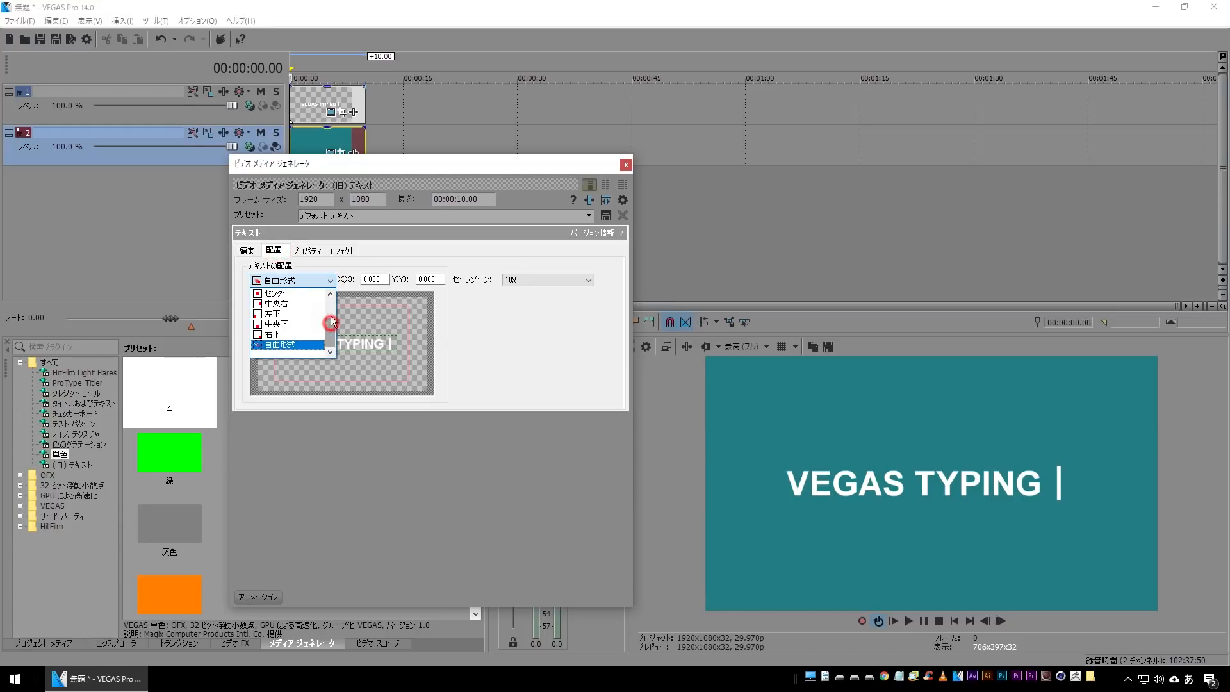
scroll(330, 323, up, 2)
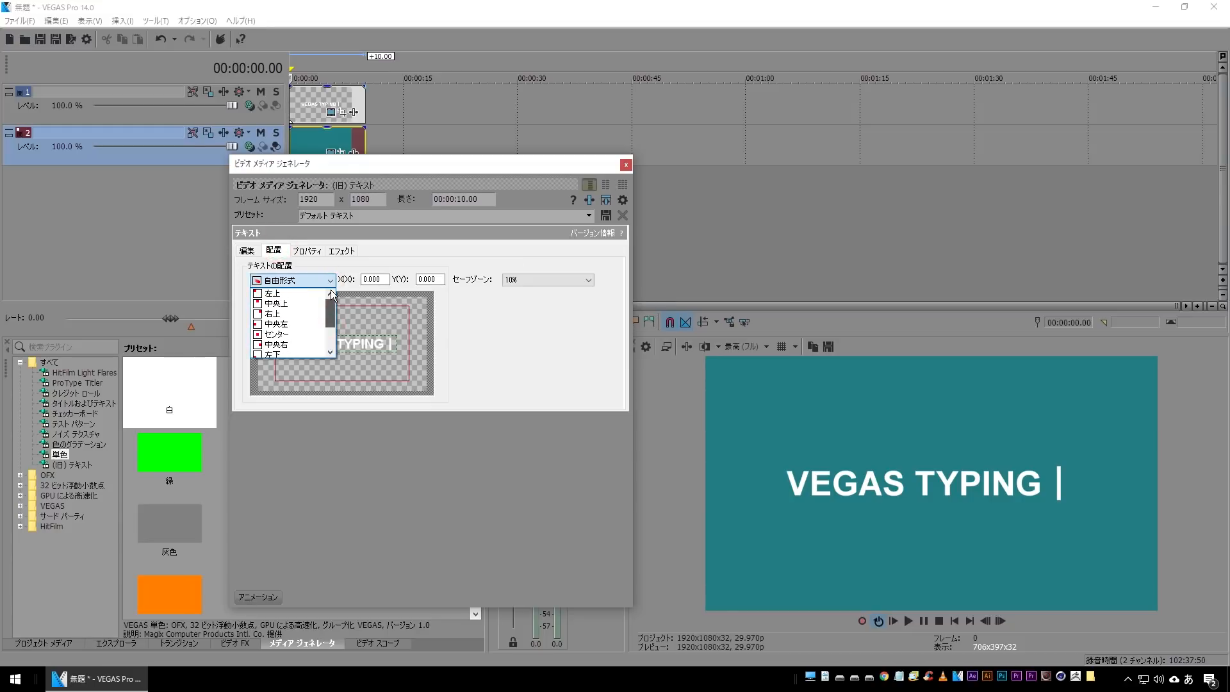
click(290, 324)
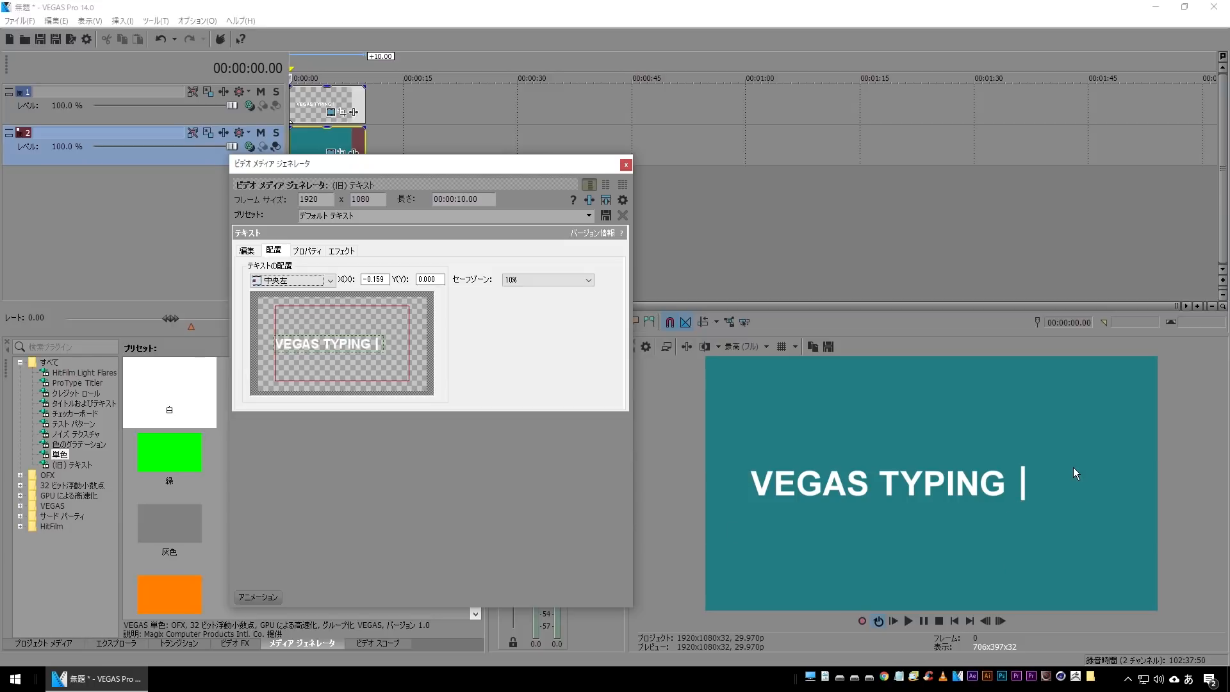
Step: Show the text generator's keyframe timeline and move the first keyframe to 00:00:05.00
click(247, 251)
click(517, 335)
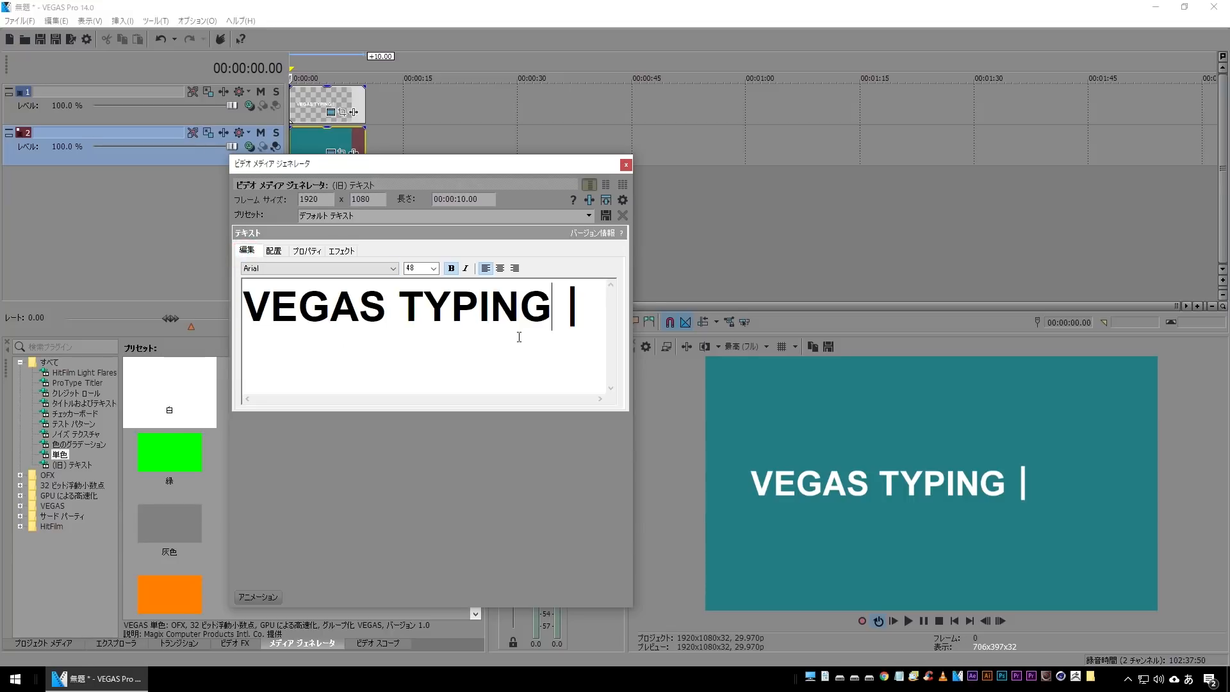
click(265, 597)
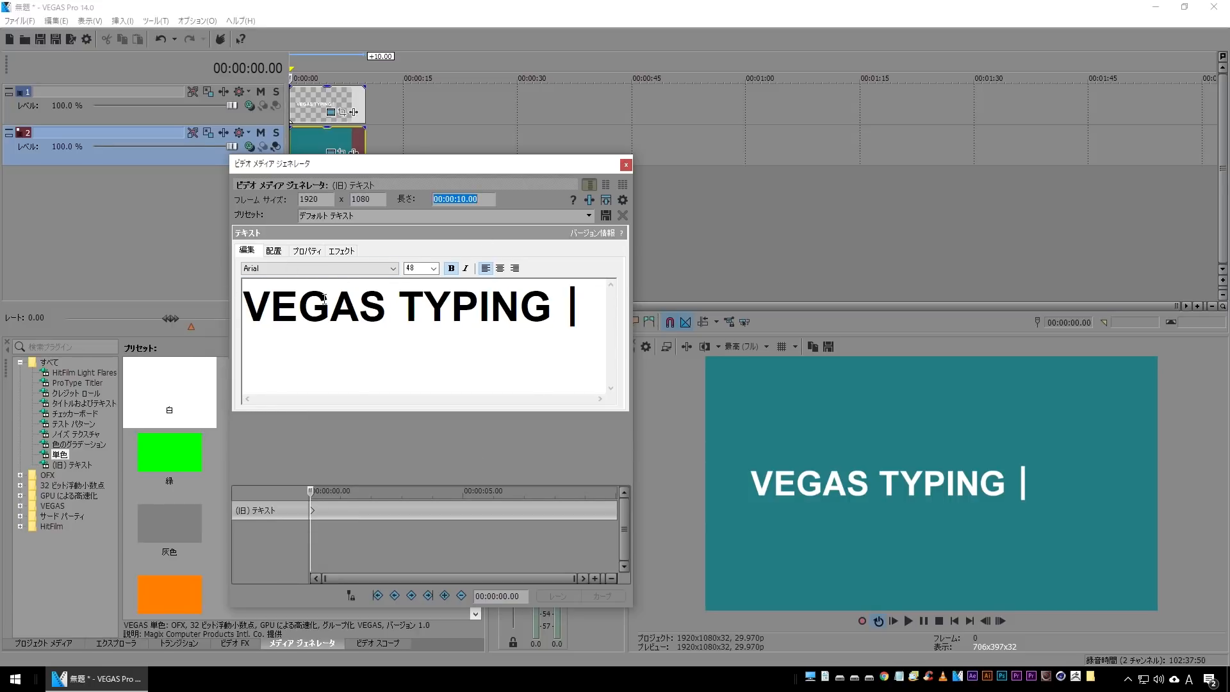
drag(310, 490, 463, 485)
drag(310, 510, 463, 514)
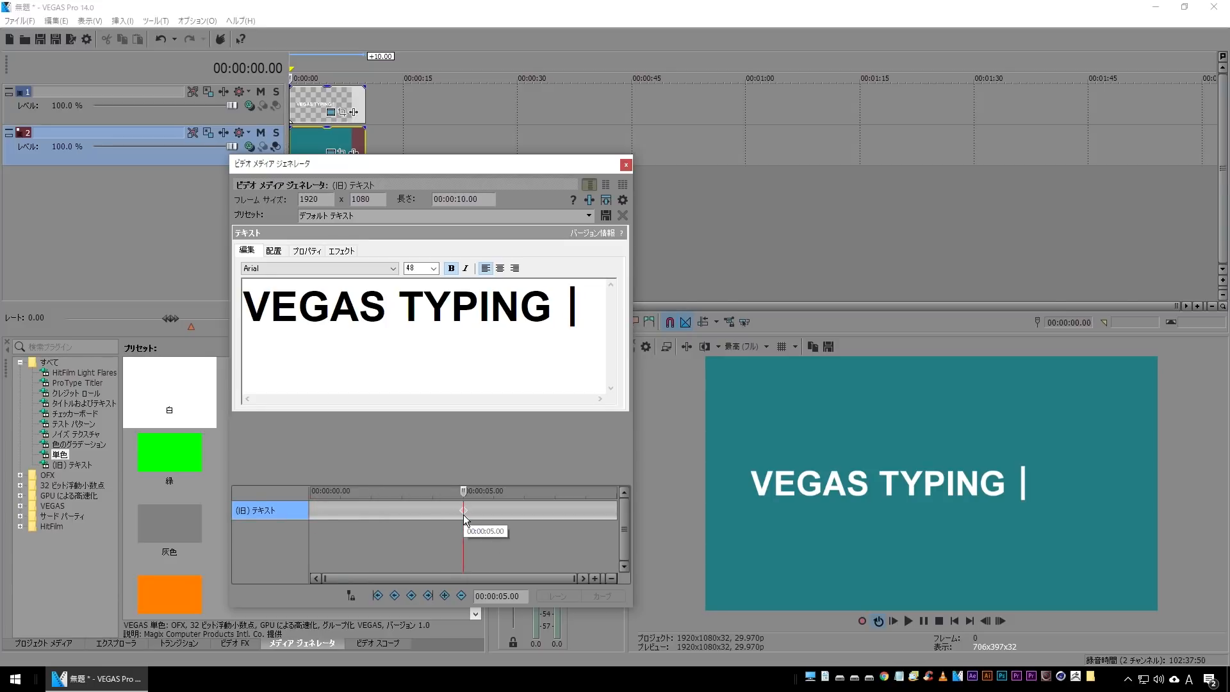
click(464, 515)
click(463, 511)
Step: Review the title's text editing, placement, properties and effects settings
click(272, 250)
click(312, 250)
click(342, 251)
click(308, 250)
click(273, 249)
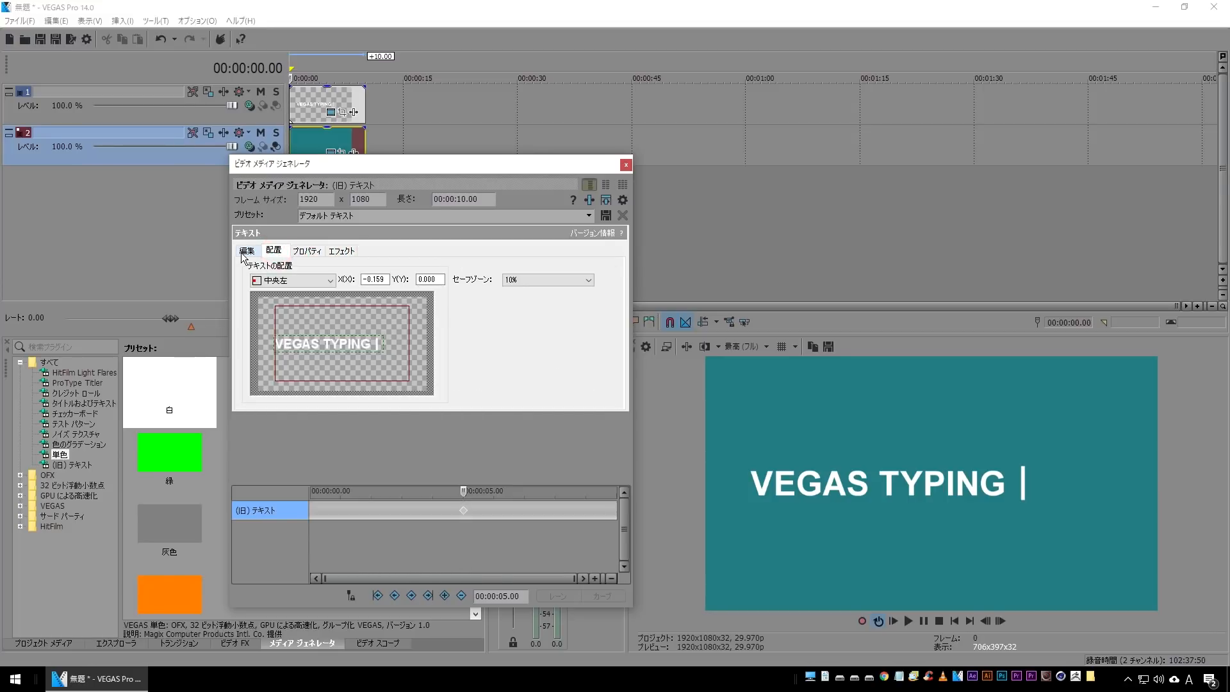
click(246, 251)
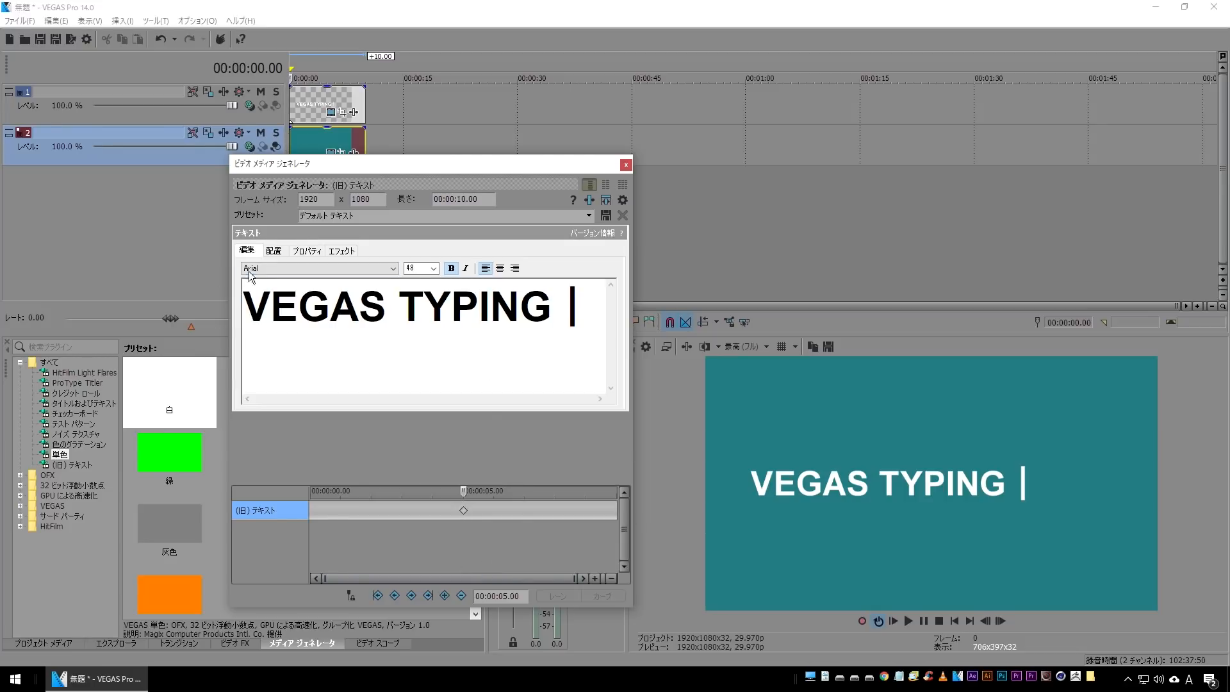
click(274, 251)
click(312, 251)
click(341, 251)
click(307, 251)
click(273, 250)
click(247, 251)
Step: Add a keyframe at 00:00:04.25 by removing the G from the title, making it "VEGAS TYPIN |"
click(463, 511)
key(Left)
key(BackSpace)
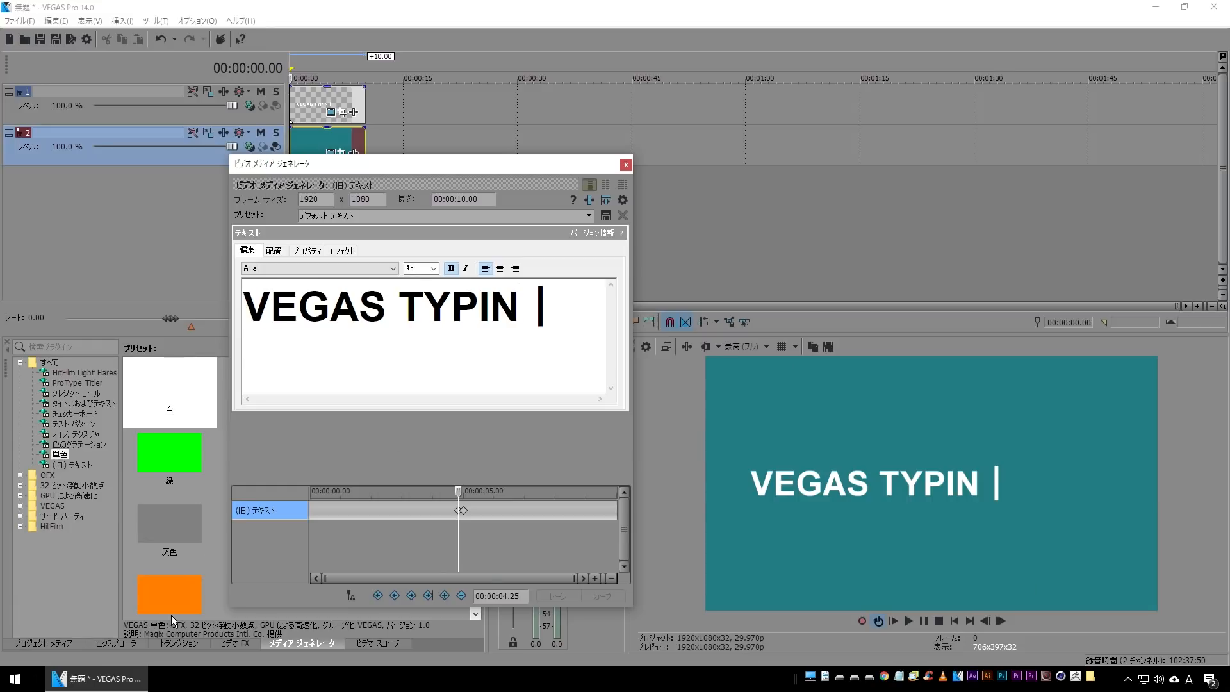
Step: Sync the keyframe cursor with the media timeline and scrub and play through the title
click(349, 597)
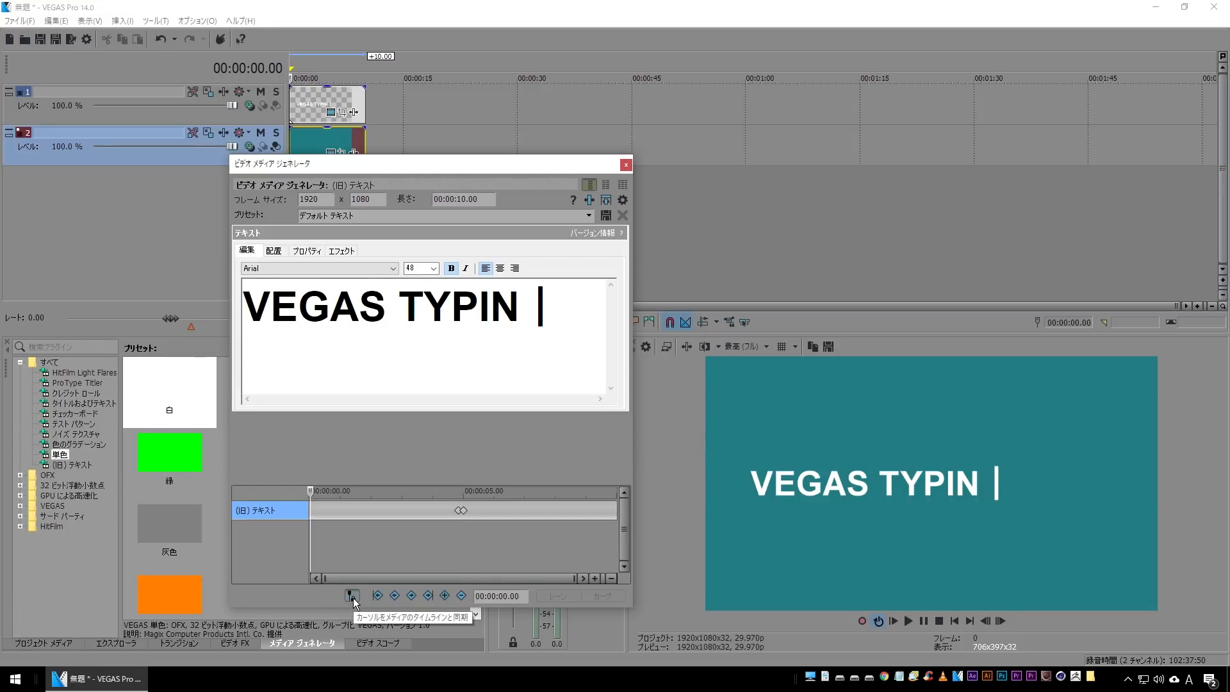
drag(310, 492, 406, 500)
click(402, 497)
key(space)
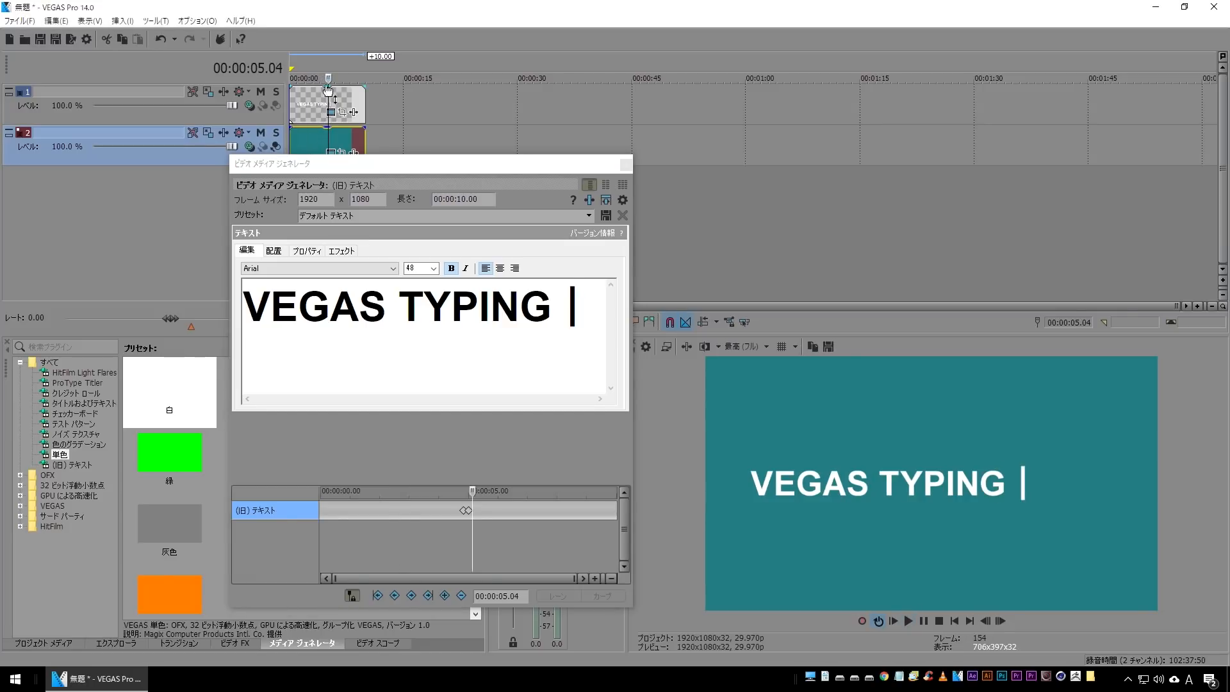
Step: Go back and forth between the keyframes at 00:00:04.25 and 00:00:05.00 to compare their text
click(462, 491)
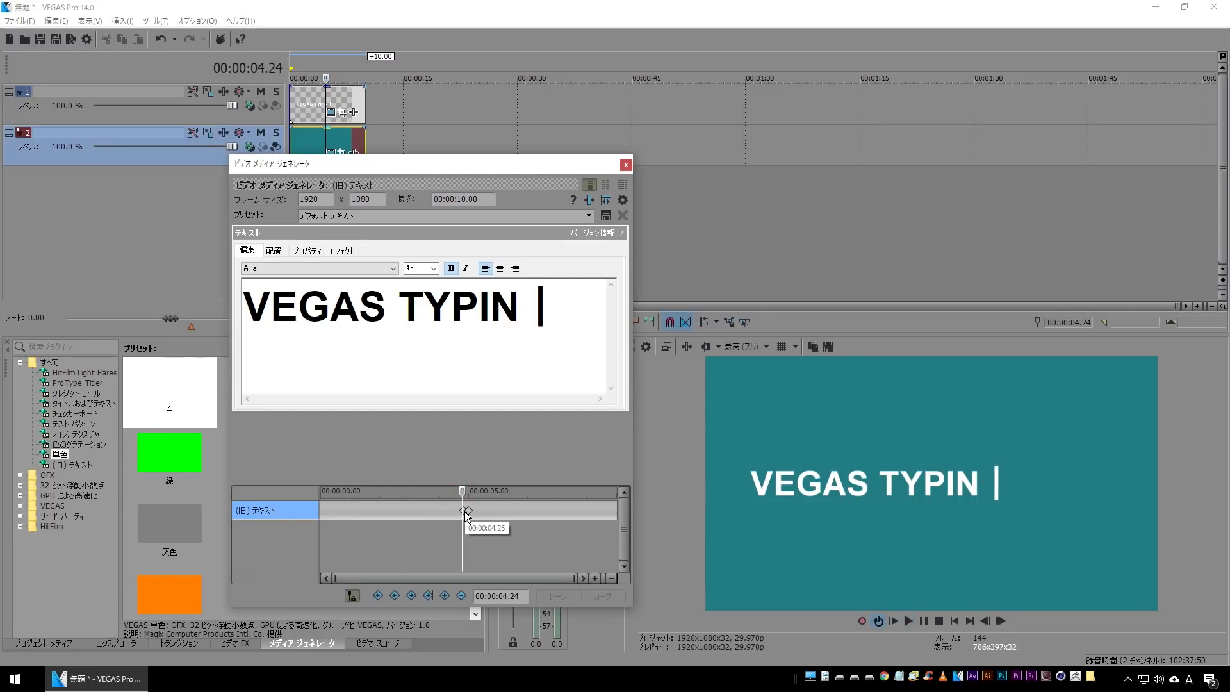
click(465, 512)
click(463, 490)
drag(462, 490, 464, 486)
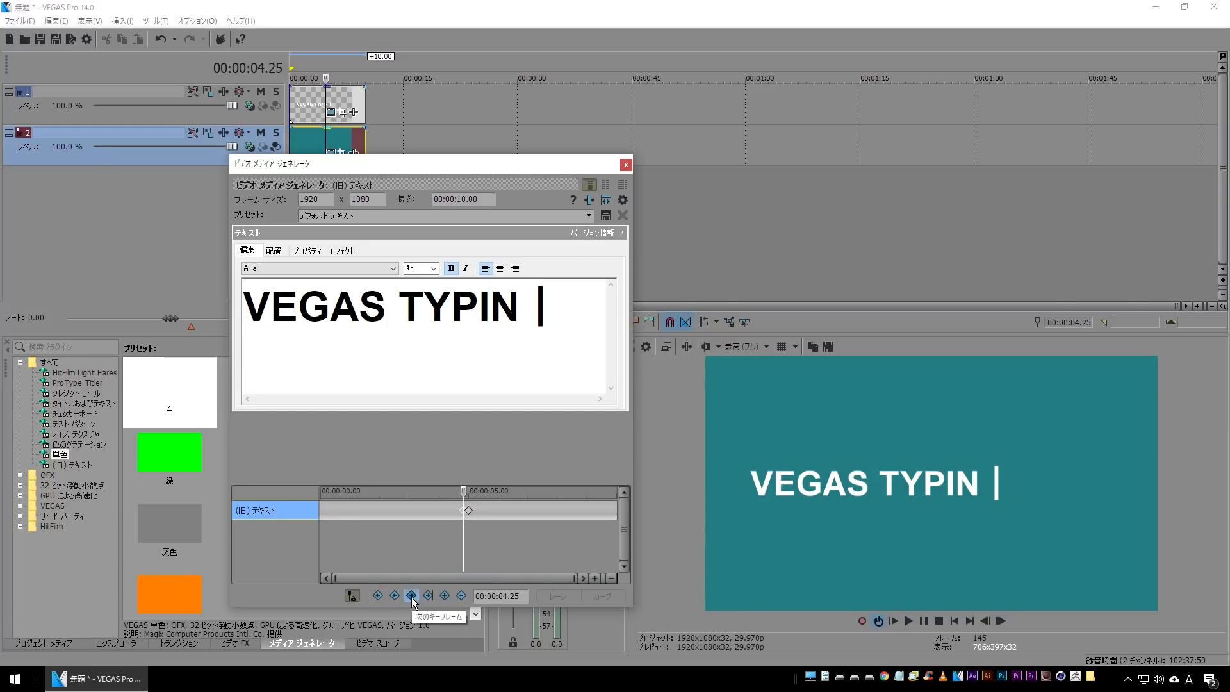
click(412, 597)
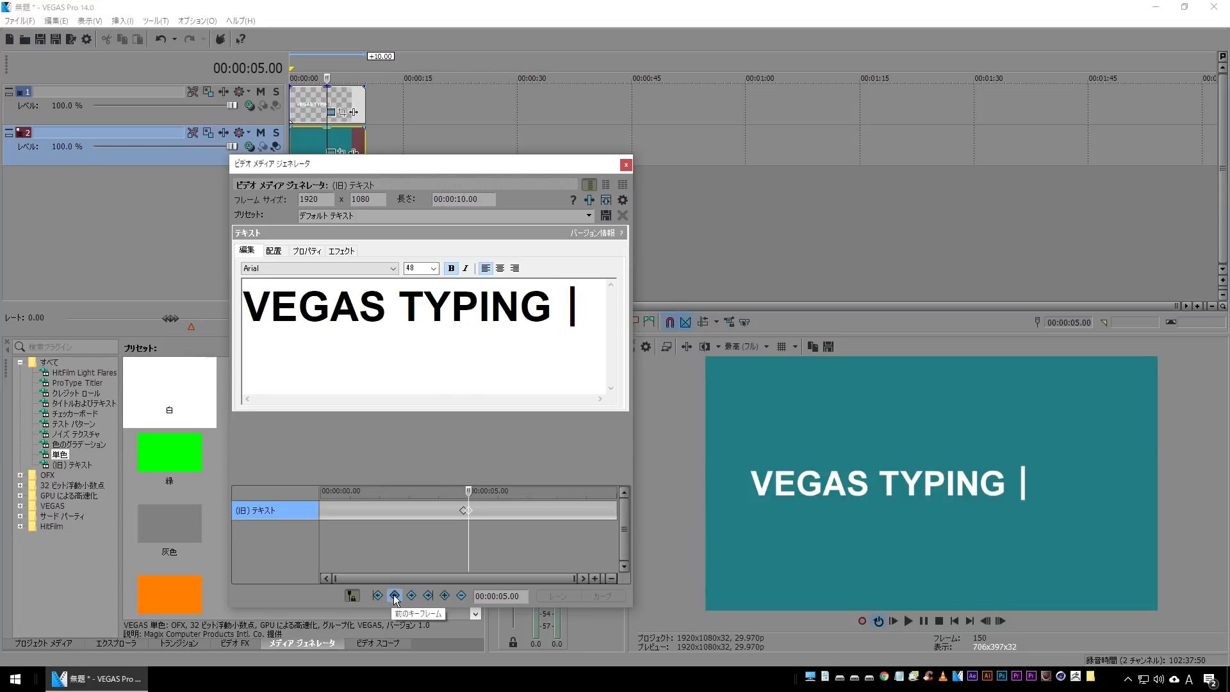
click(395, 596)
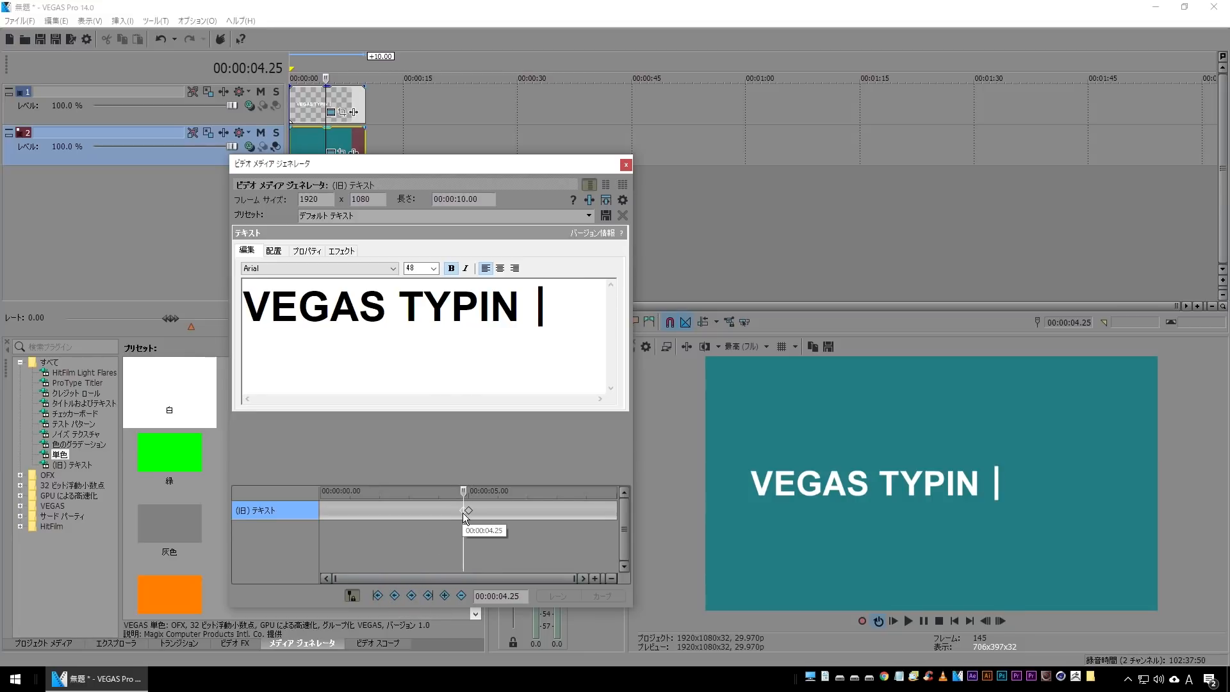
Step: Add a keyframe at 00:00:04.20 by removing the N from the title, making it "VEGAS TYPI |"
drag(515, 597, 631, 590)
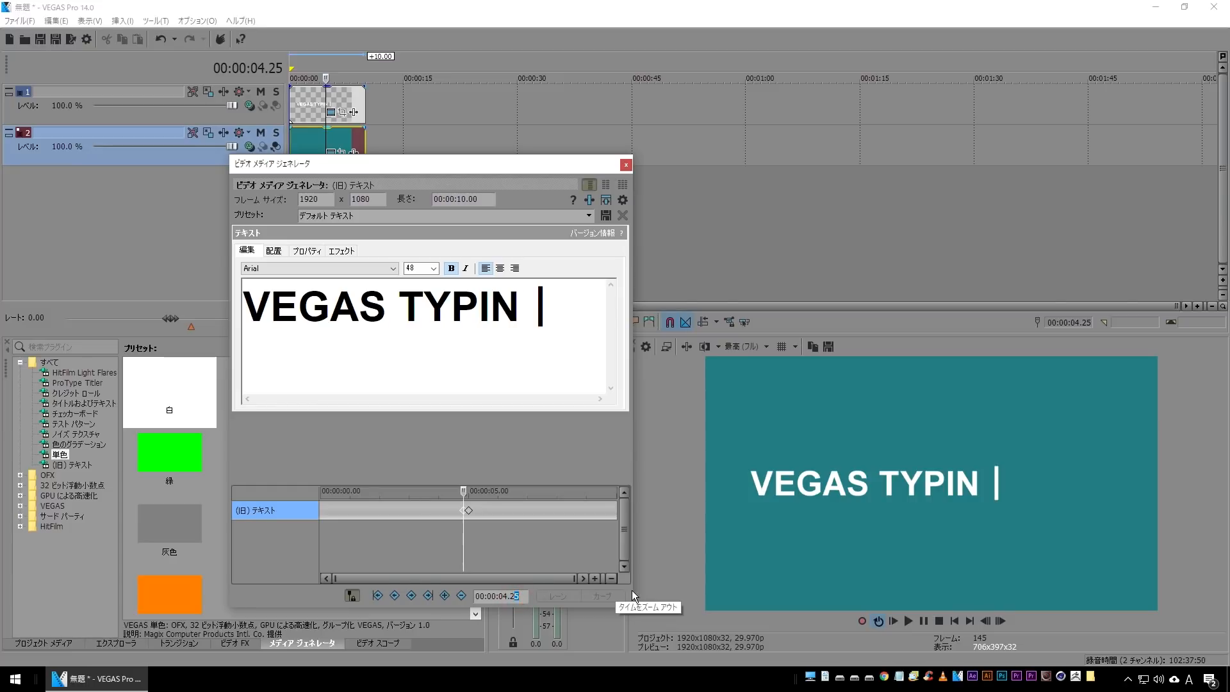
text(0)
key(Return)
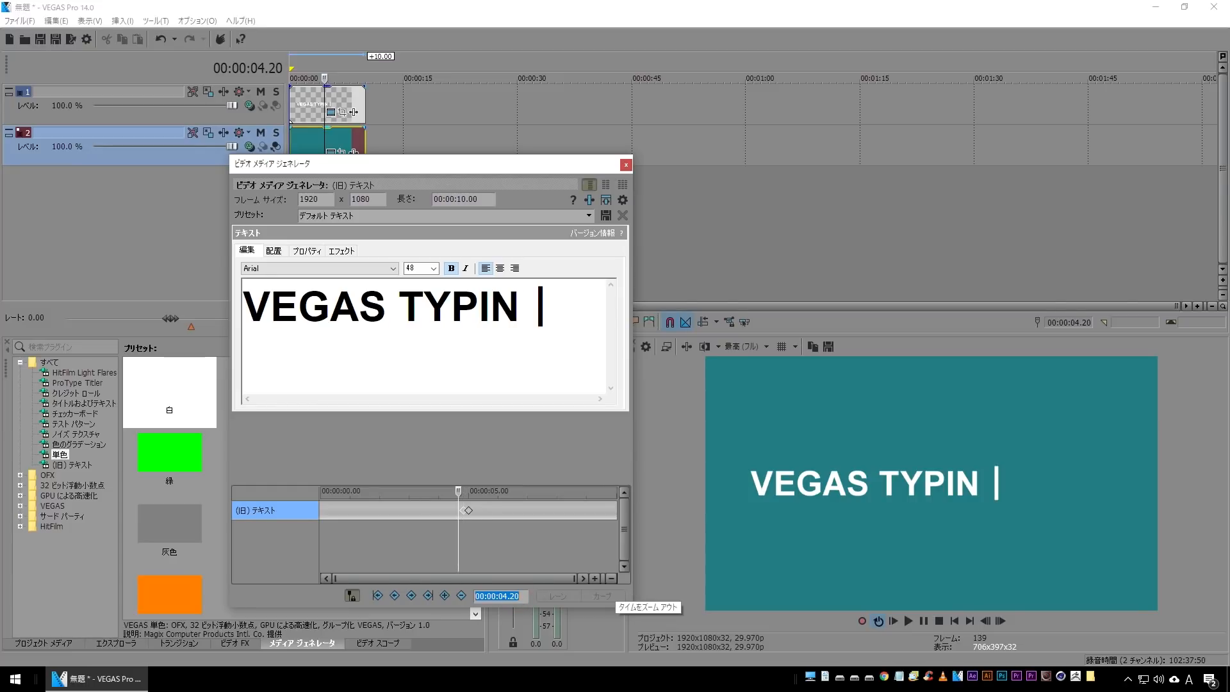
click(526, 312)
key(BackSpace)
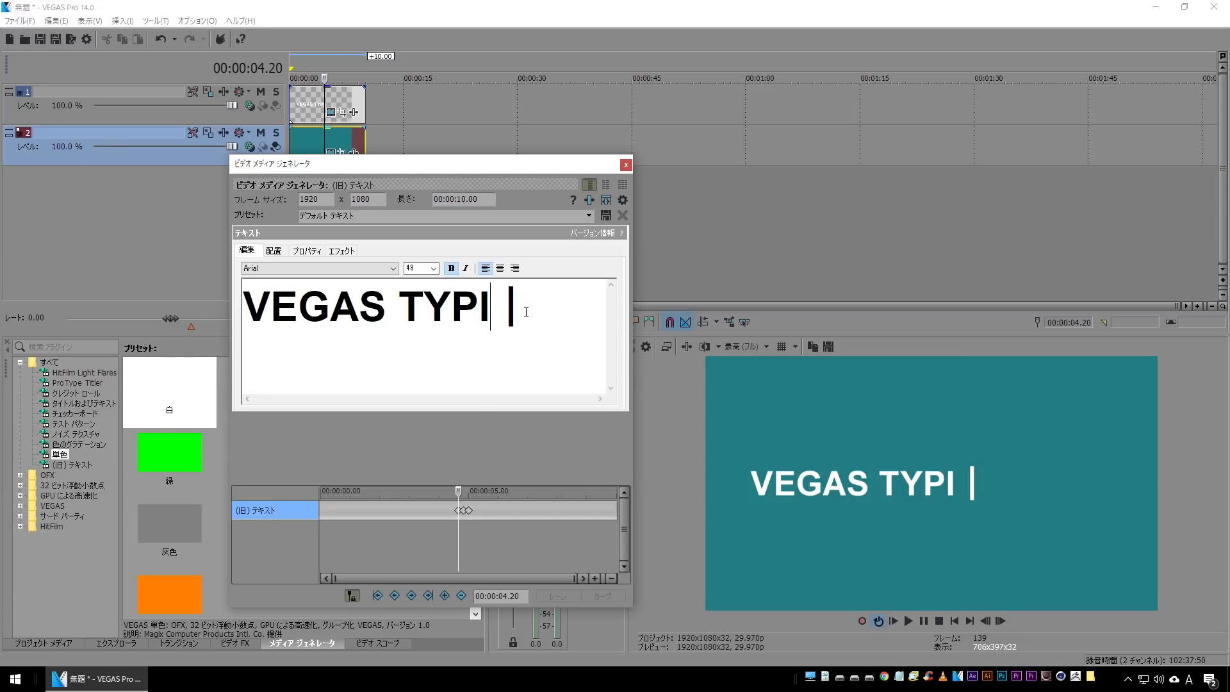
Step: Add a keyframe at 00:00:04.15 by removing the I from the title, making it "VEGAS TYP |"
drag(510, 596, 587, 579)
text(15)
key(Return)
click(491, 304)
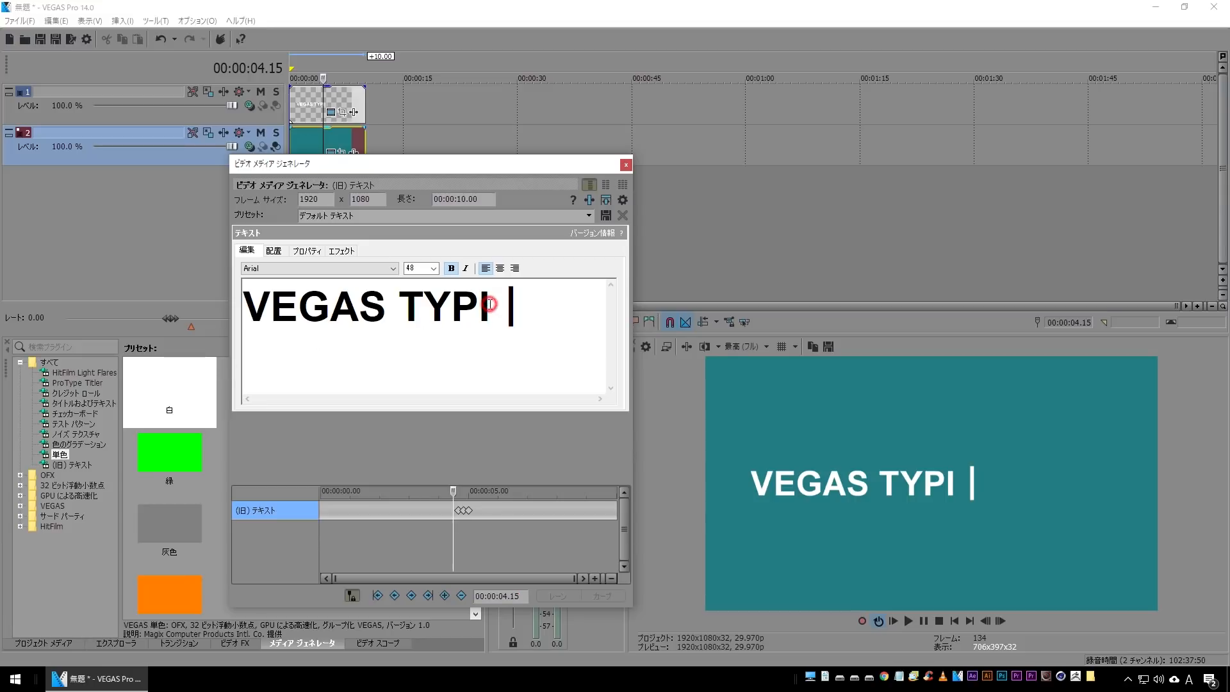
key(BackSpace)
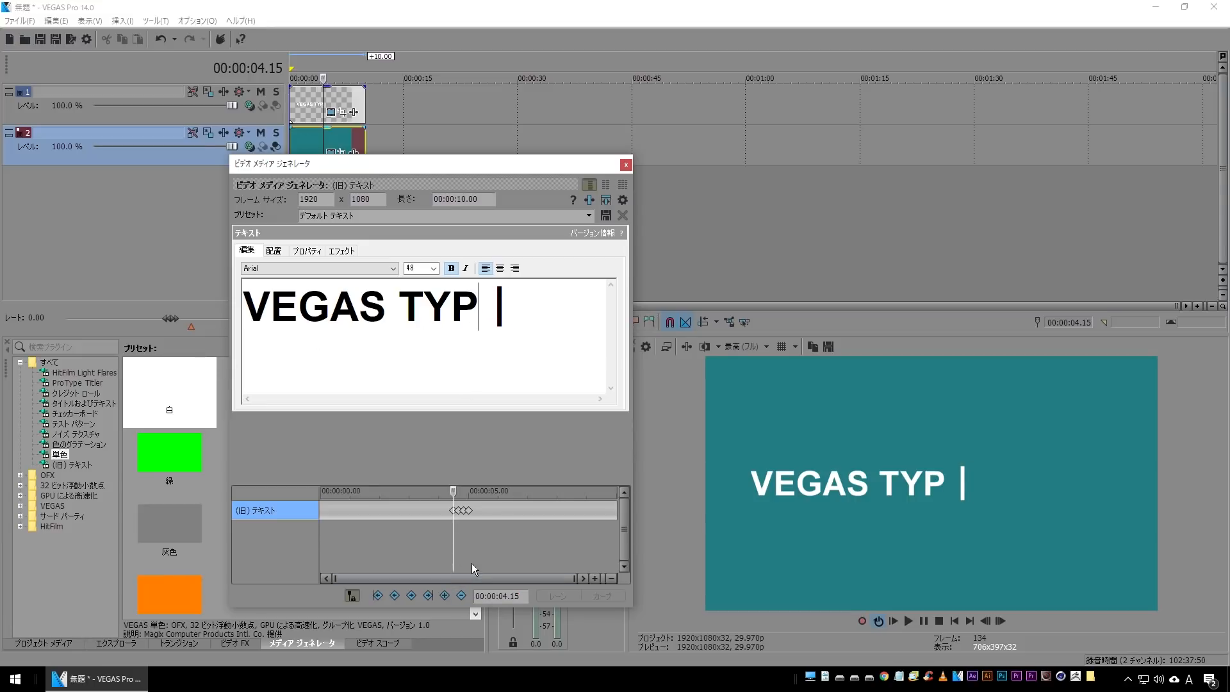
Step: Add a keyframe at 00:00:04.10 by removing the P from the title, making it "VEGAS TY |"
click(514, 597)
text(10)
key(Return)
click(479, 307)
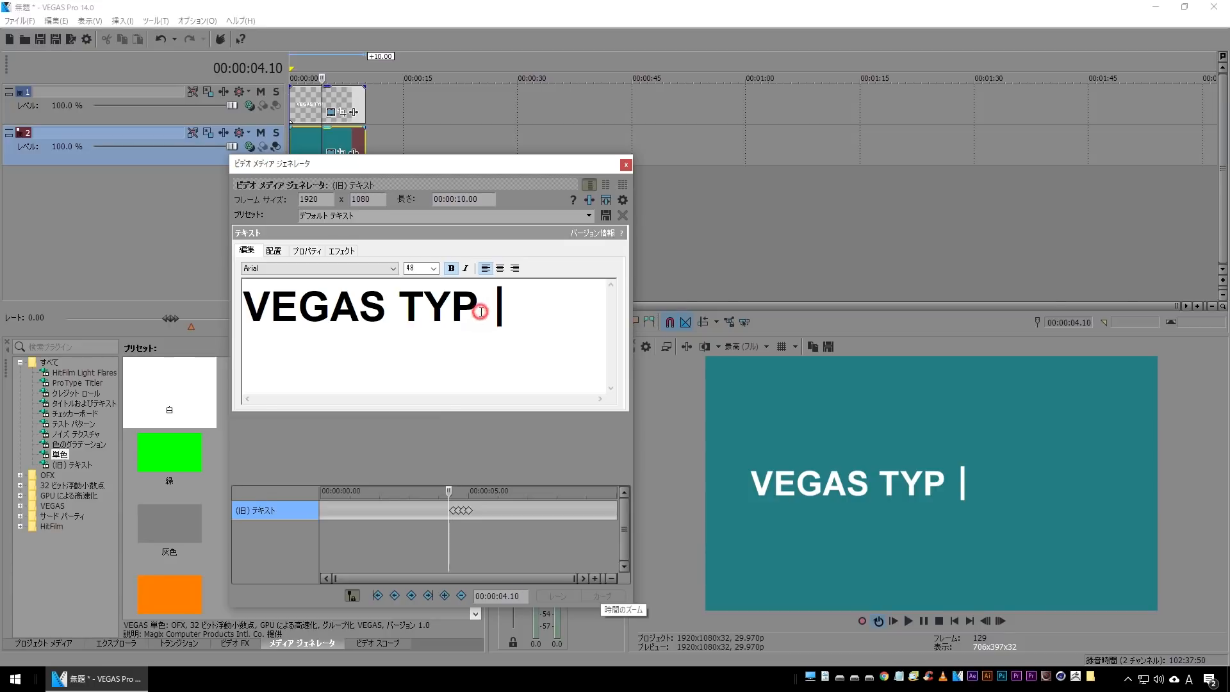
key(BackSpace)
Step: Add a keyframe at 00:00:04.05 by removing the Y from the title, making it "VEGAS T |"
click(513, 599)
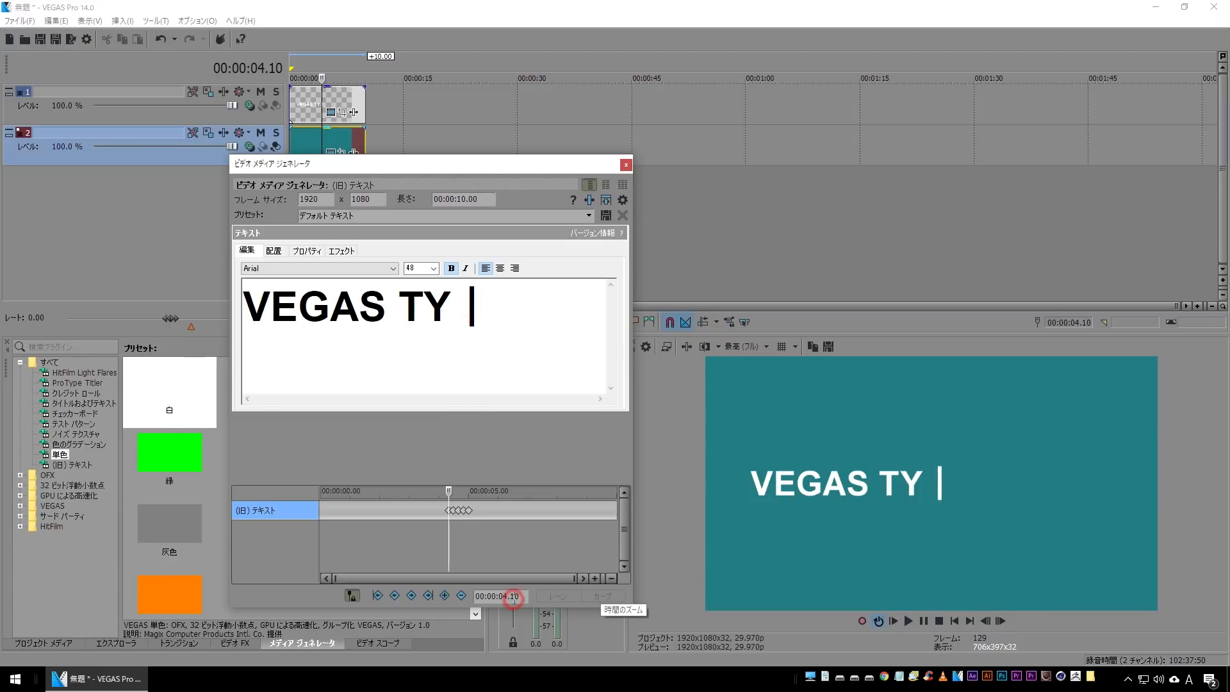
text(05)
key(Return)
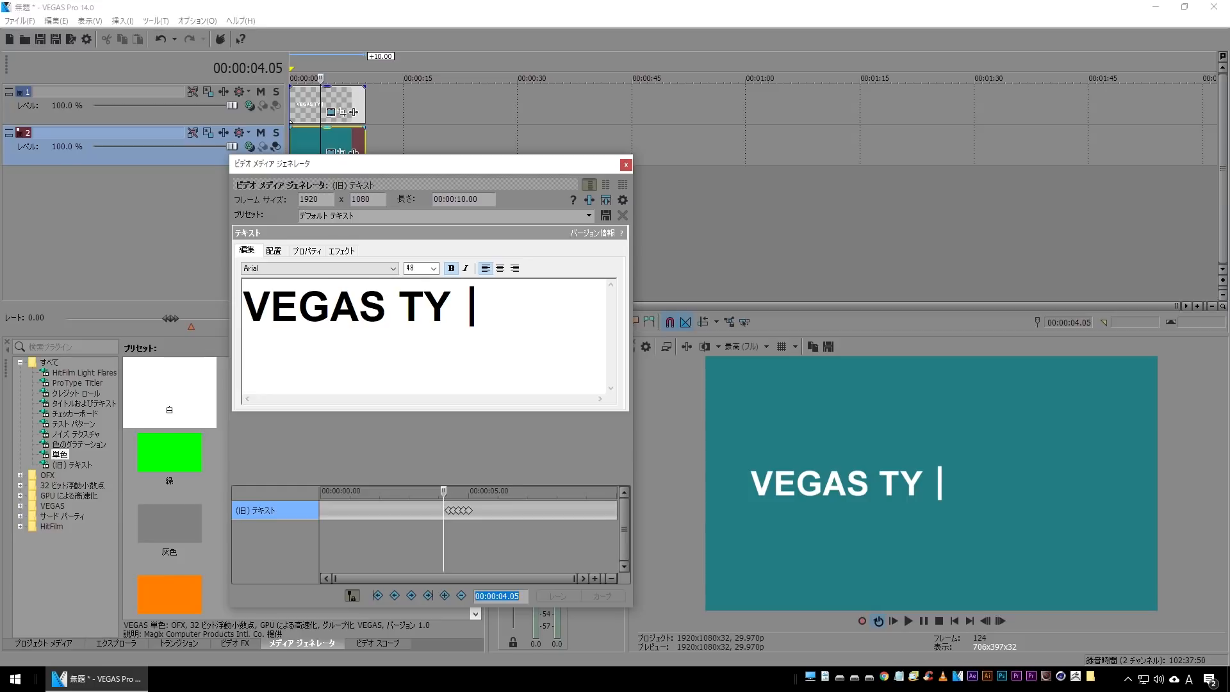
click(451, 307)
key(BackSpace)
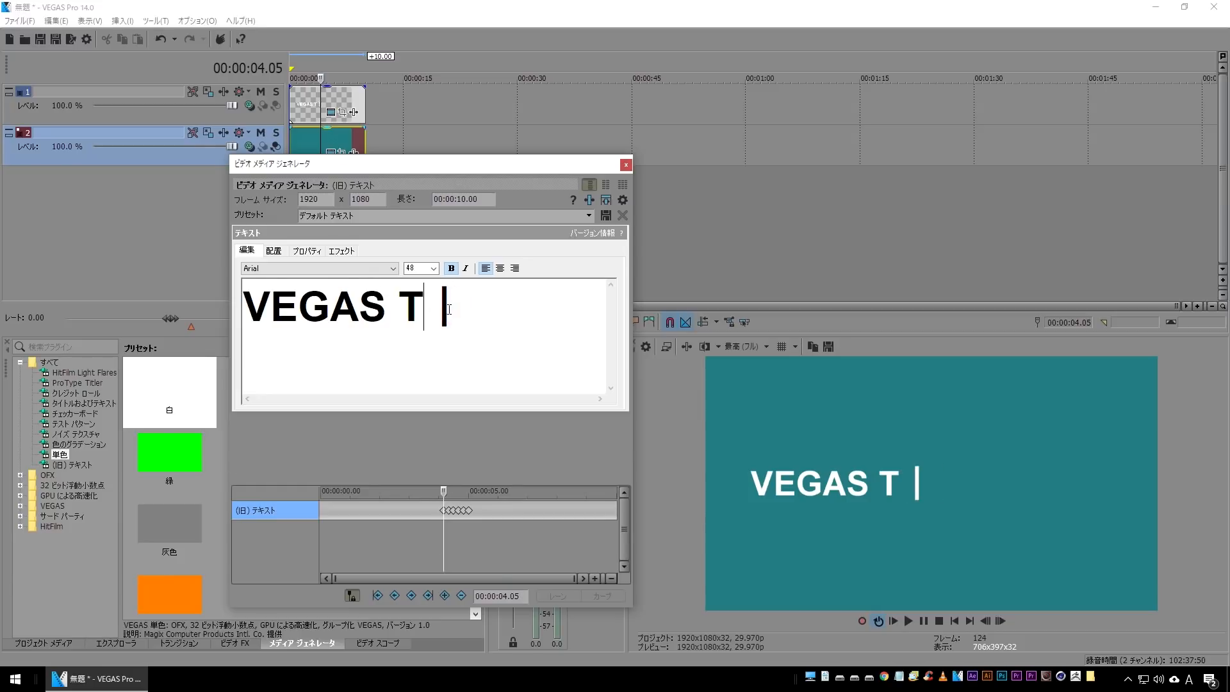
Step: Add a keyframe at 00:00:04.00 by removing the T and the space before it, making the title "VEGAS |"
click(516, 599)
key(BackSpace)
text(0)
key(Return)
click(427, 311)
key(BackSpace)
key(BackSpace)
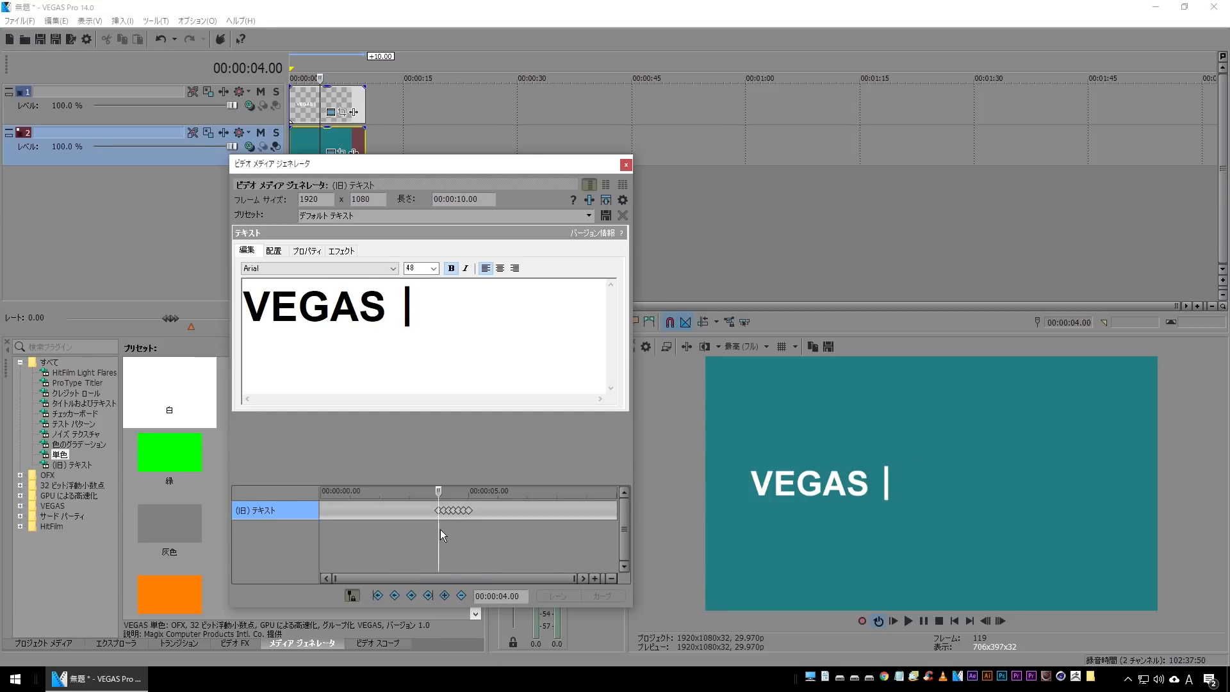
Step: Add a keyframe at 00:00:03.25 by removing the S from the title, making it "VEGA |"
click(437, 551)
key(Left)
key(Left)
key(Left)
key(BackSpace)
Step: Add a keyframe at 00:00:03.20 by removing the A from the title, making it "VEG |"
click(515, 595)
text(20)
key(Return)
click(356, 308)
key(BackSpace)
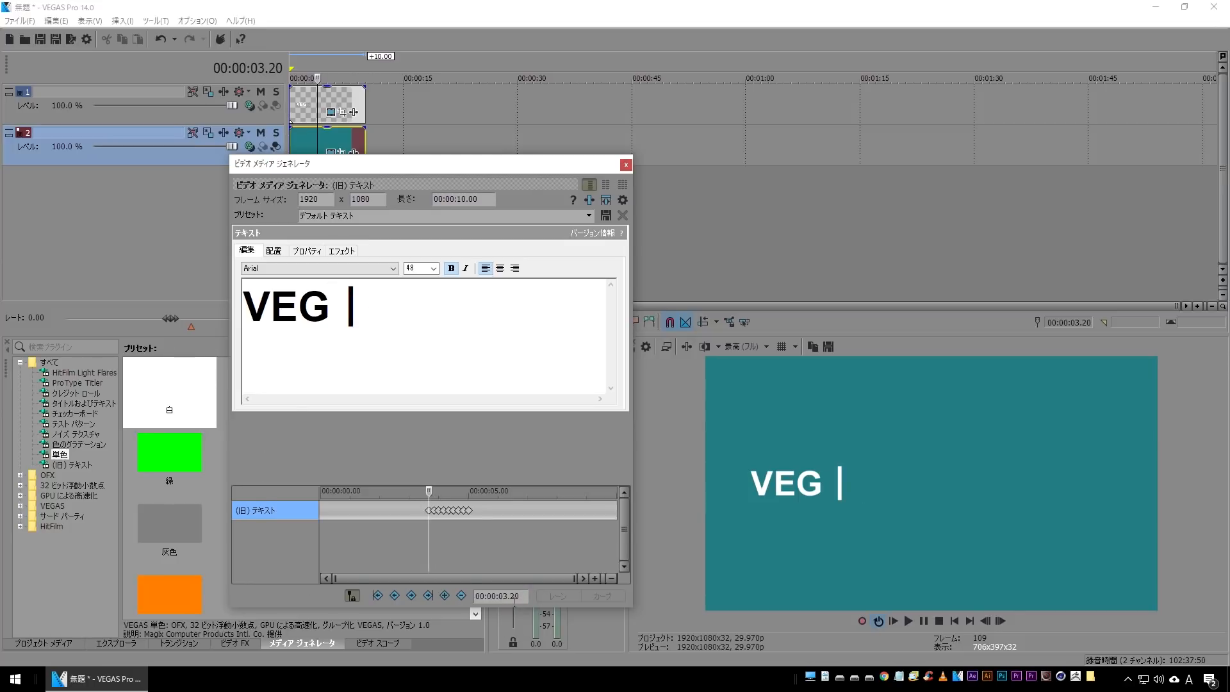
Step: Add a keyframe at 00:00:03.15 by removing the G from the title, making it "VE |"
click(510, 596)
text(15)
key(Return)
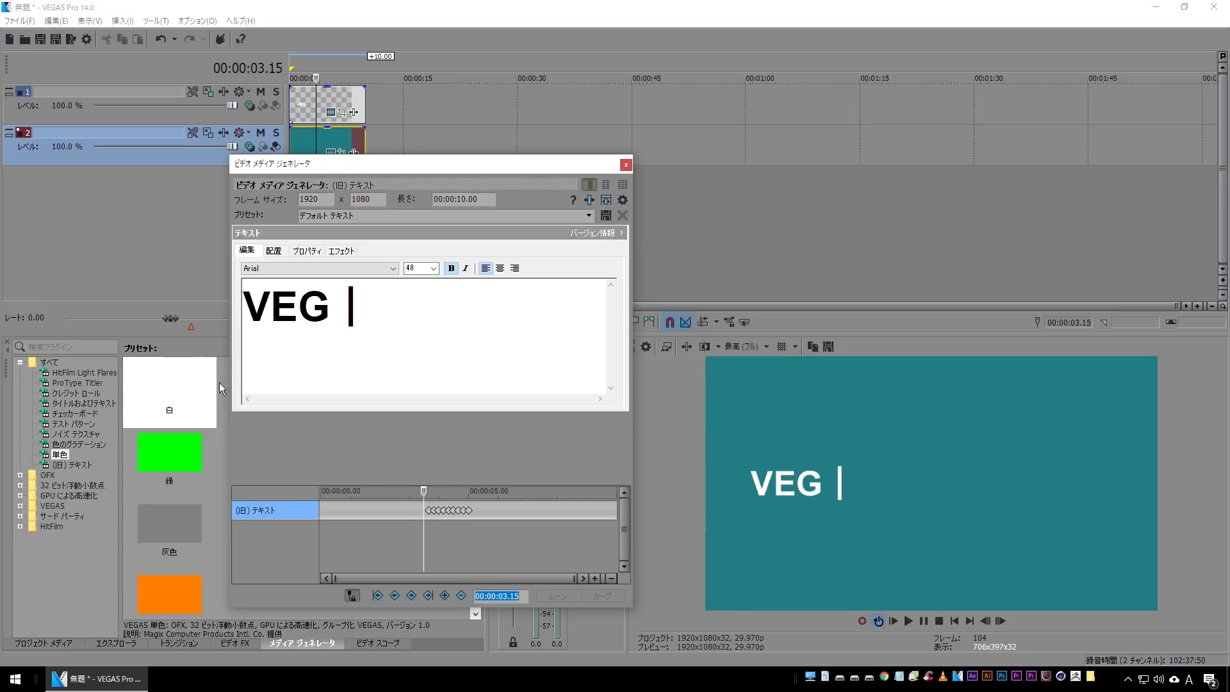
click(333, 302)
key(BackSpace)
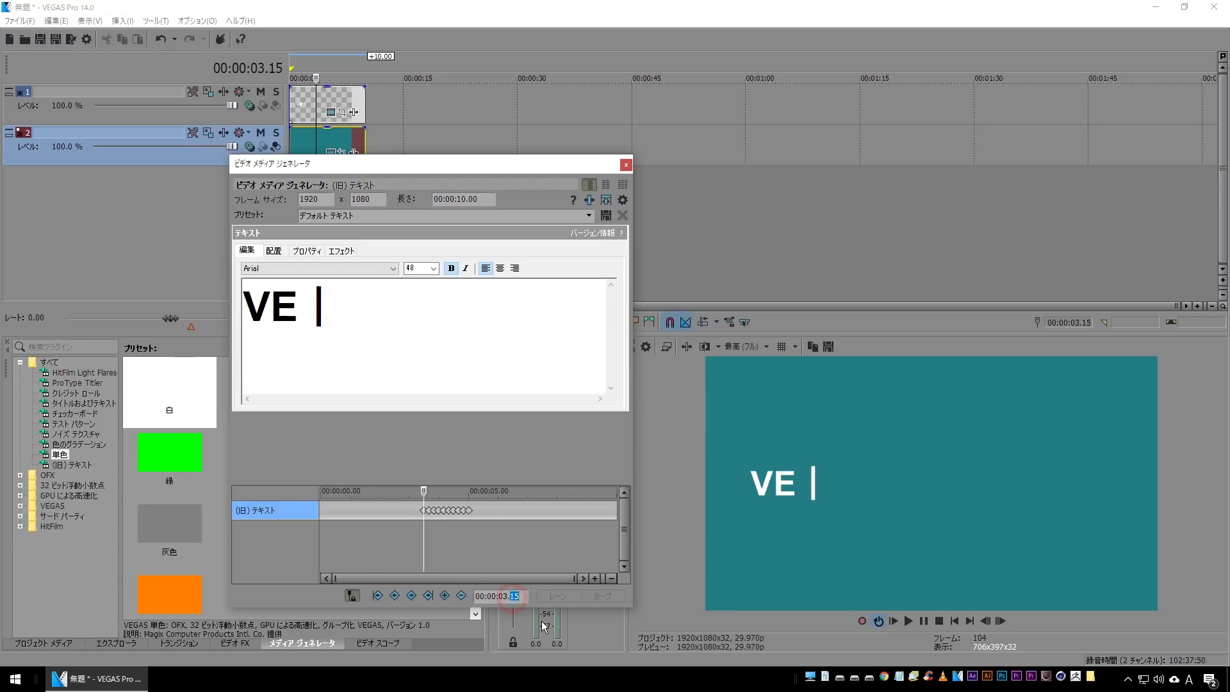
Step: Add a keyframe at 00:00:03.10 by removing the E from the title, making it "V |"
text(10)
key(Return)
click(300, 310)
key(BackSpace)
Step: Add a keyframe at 00:00:03.05 by removing the V from the title, leaving only the "|" bar
double_click(513, 597)
text(05)
key(Return)
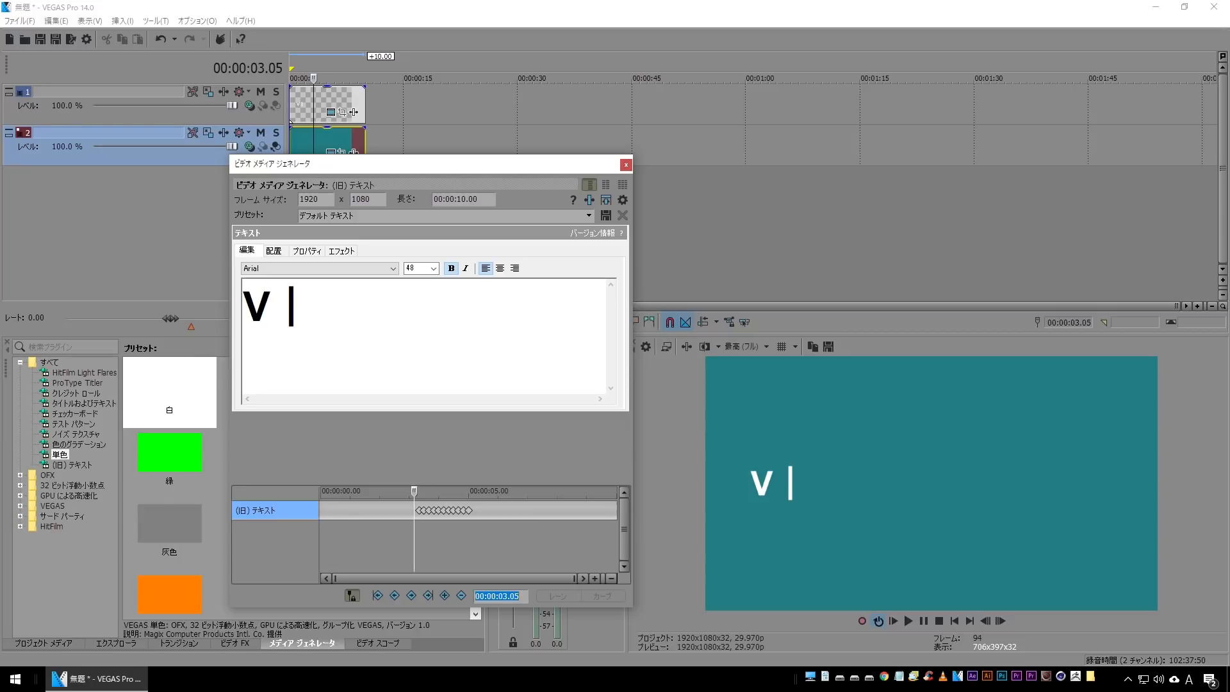
click(269, 306)
key(BackSpace)
key(BackSpace)
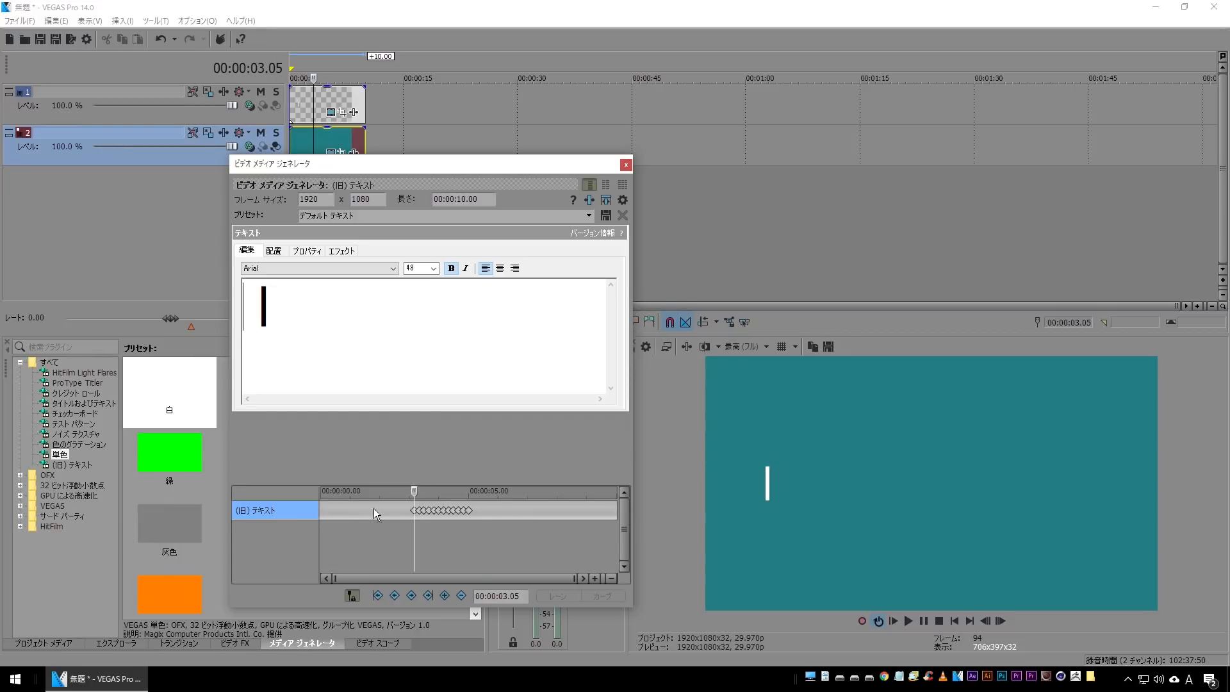
Step: Move the generator window clear of the tracks and play the typing animation from about 00:00:01.23
drag(359, 160, 385, 220)
click(302, 179)
key(space)
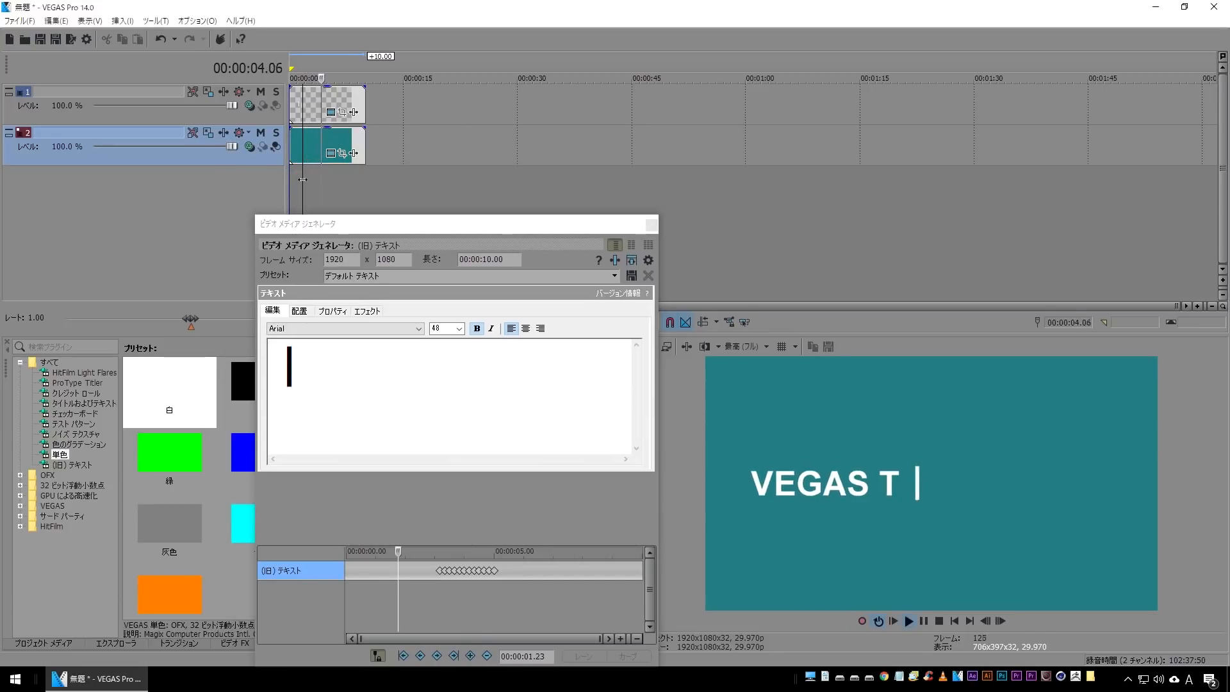
click(303, 179)
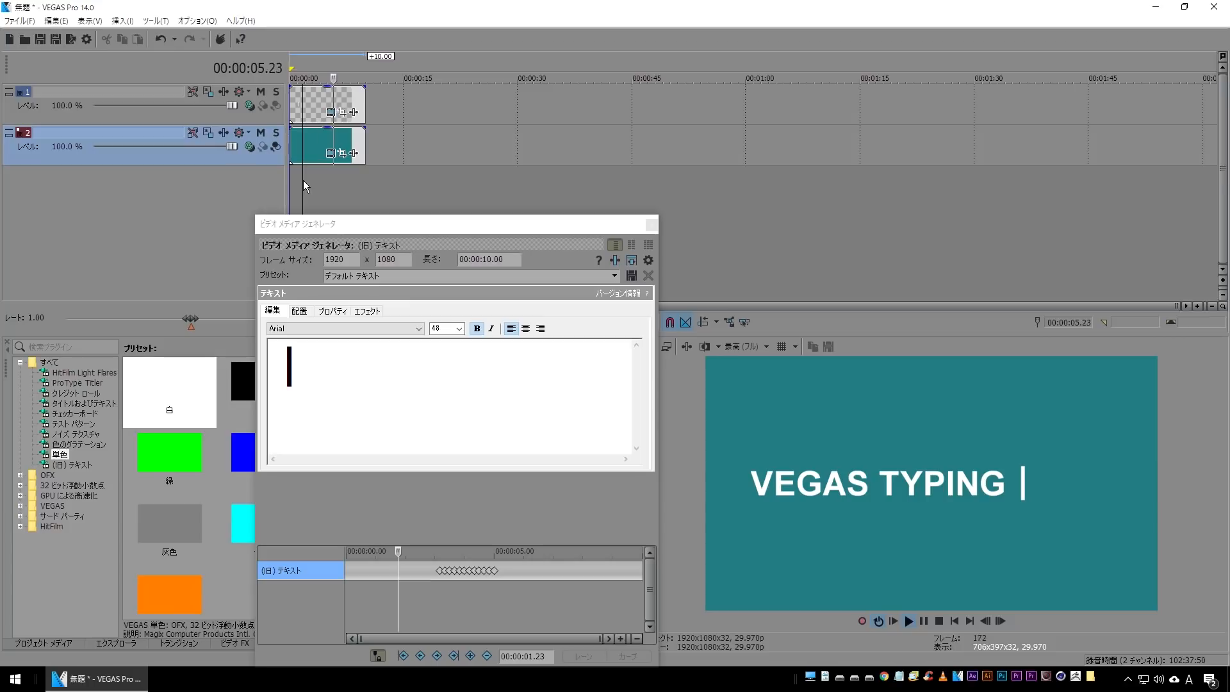
key(space)
key(space)
key(space)
Step: Step frame by frame from 00:00:03.26 to 00:00:04.22 to check how the title moves between keyframes
click(318, 103)
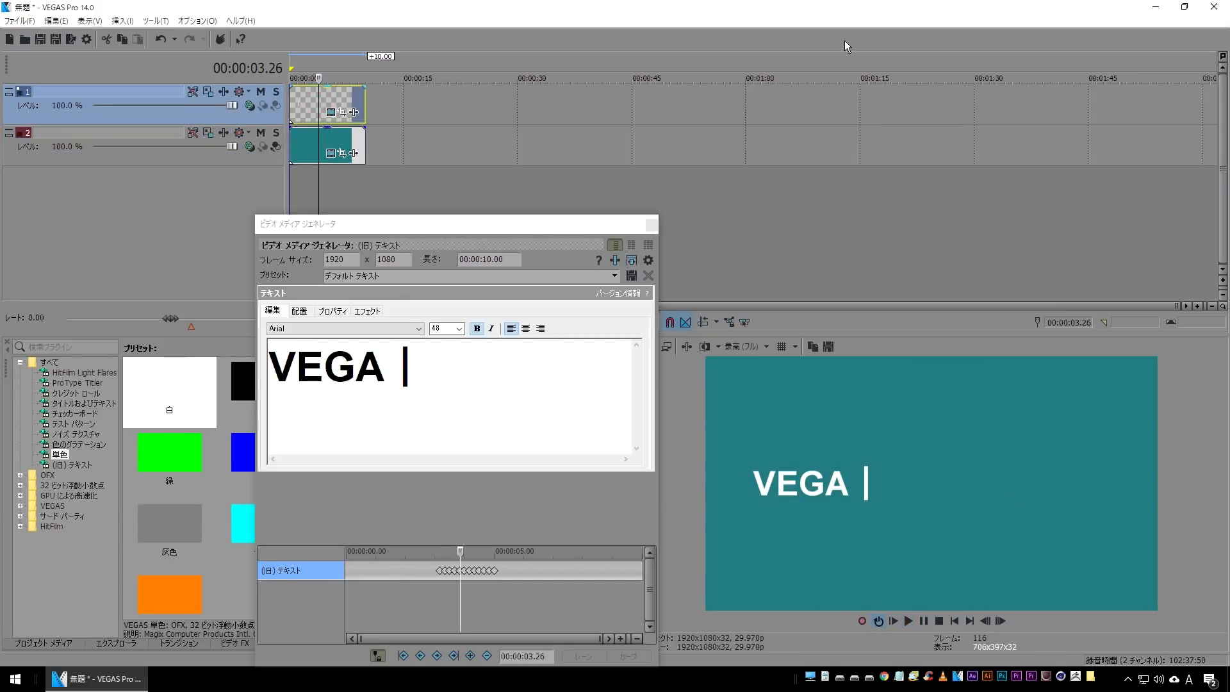
key(Right)
key(Right)
key(Right)
key(Right)
key(Right)
key(Right)
key(Right)
key(Right)
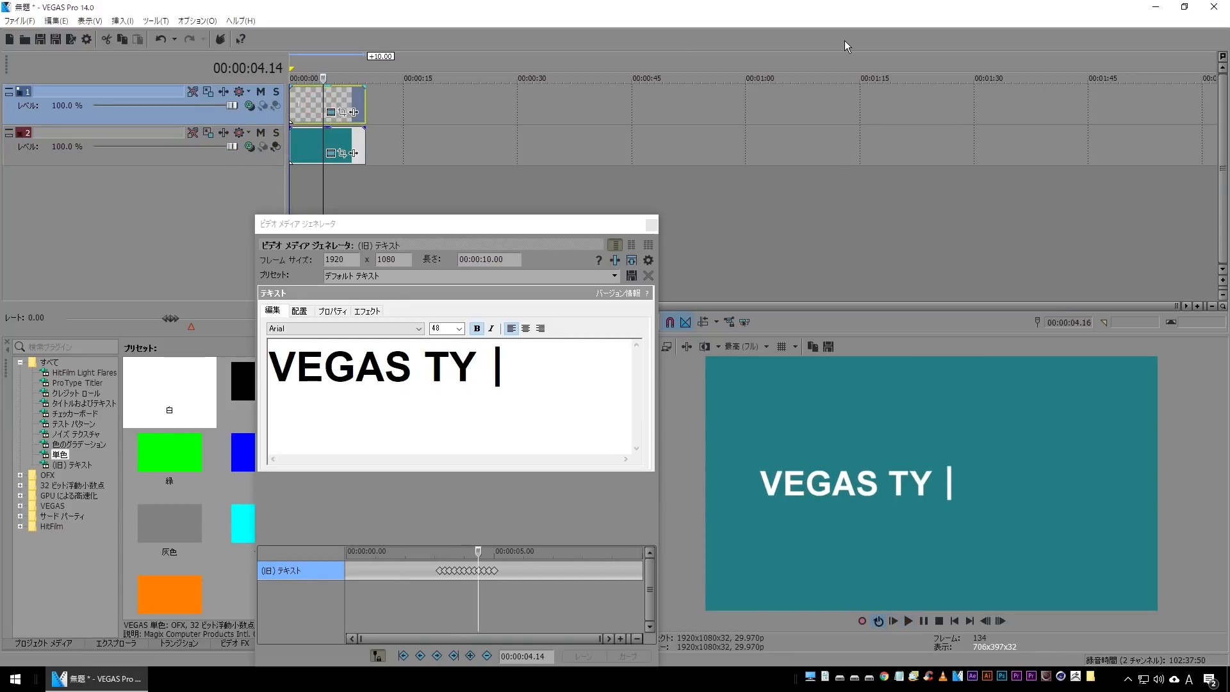
key(Right)
key(Right)
key(Right)
key(Right)
key(Right)
key(Right)
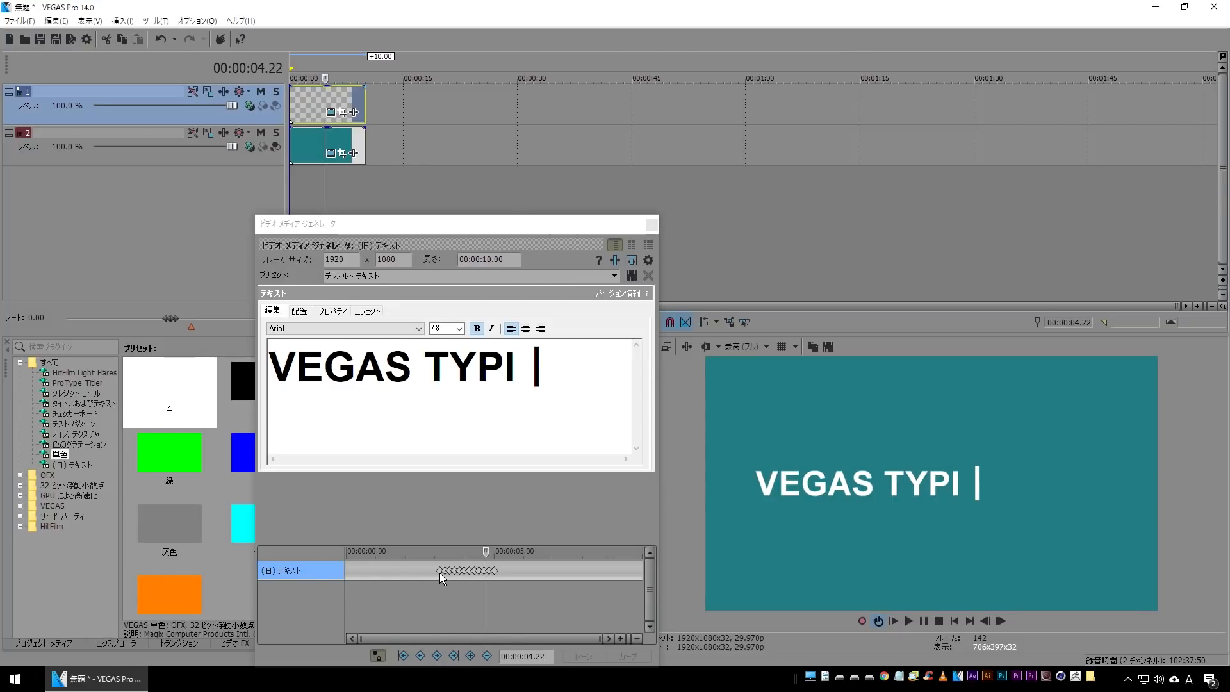
Step: Select all title keyframes from 00:00:03.05 to the last one and set their interpolation to Hold (ホールド)
drag(486, 551, 449, 550)
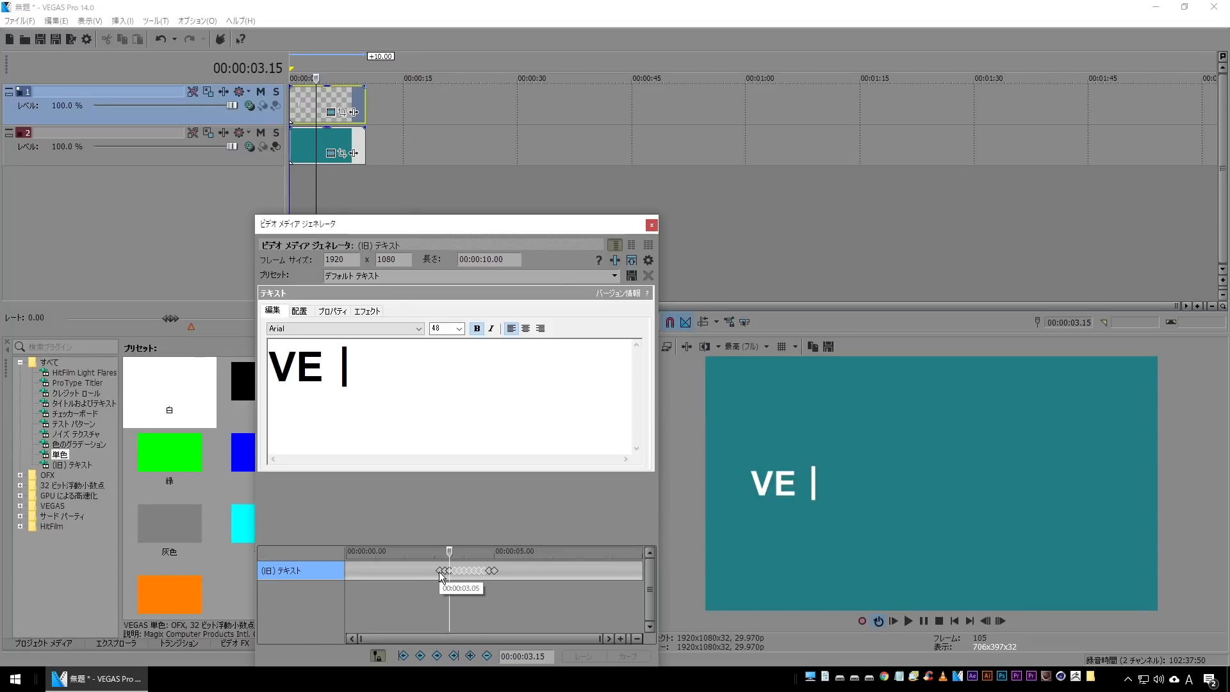
click(439, 572)
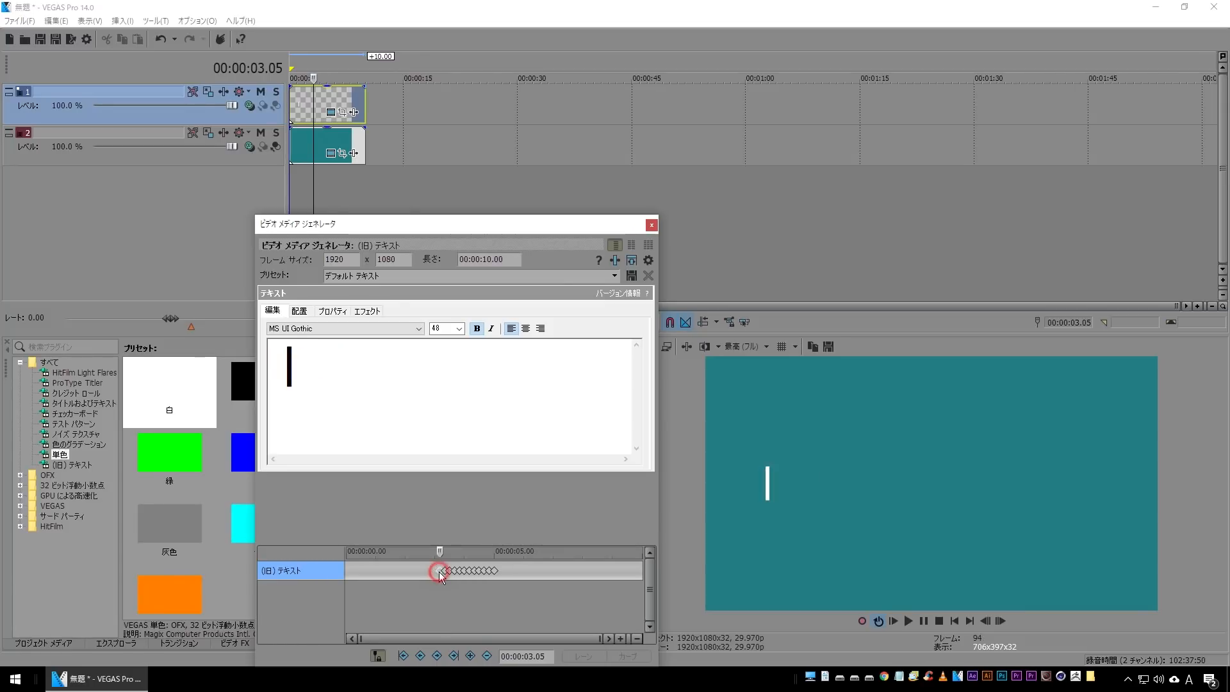
click(494, 571)
right_click(494, 571)
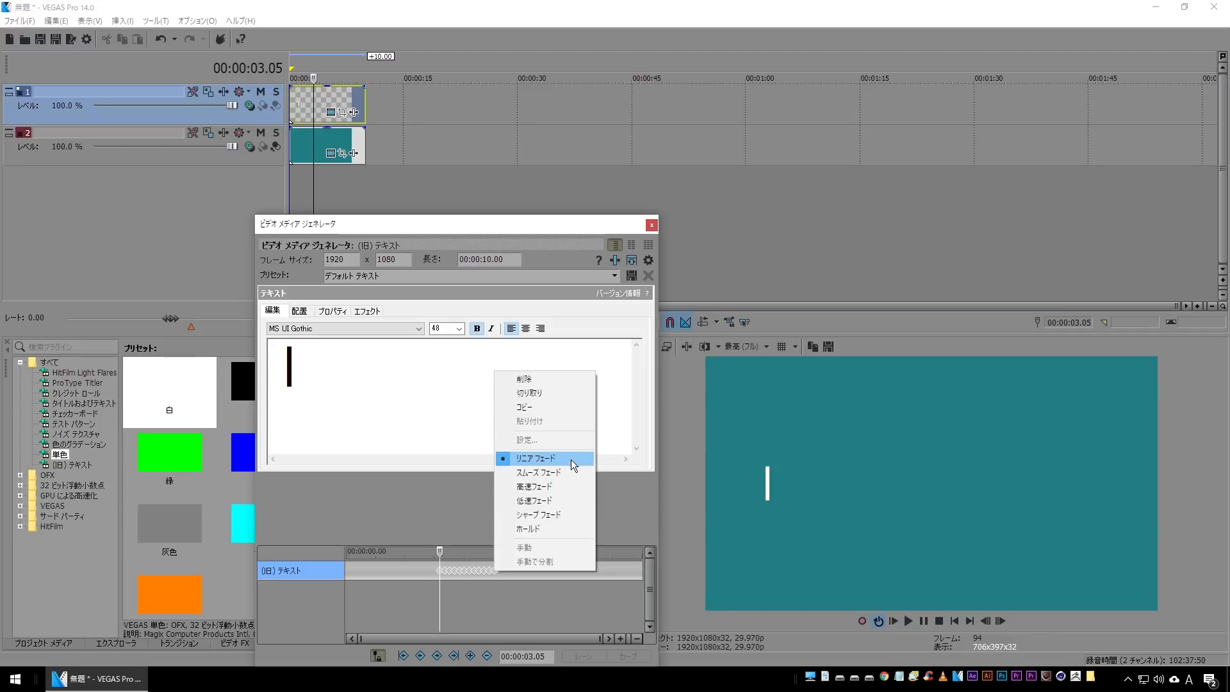
click(544, 530)
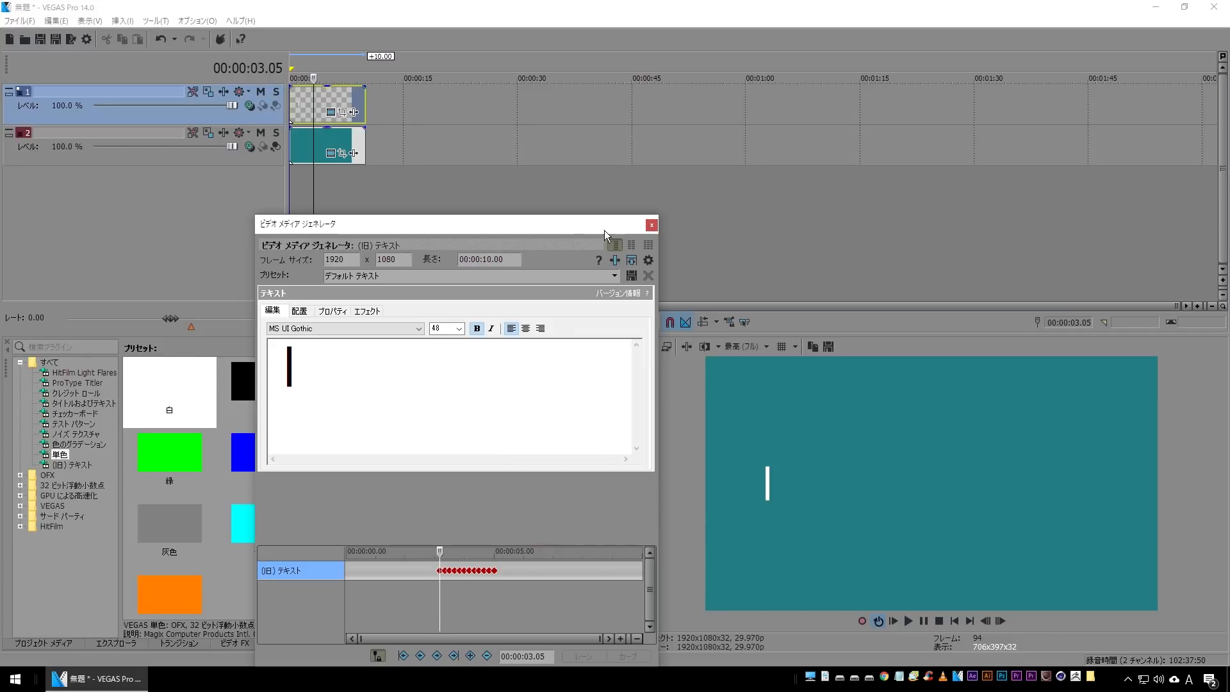
Step: Close the media generator window and play back the typing animation
click(653, 225)
click(308, 186)
key(space)
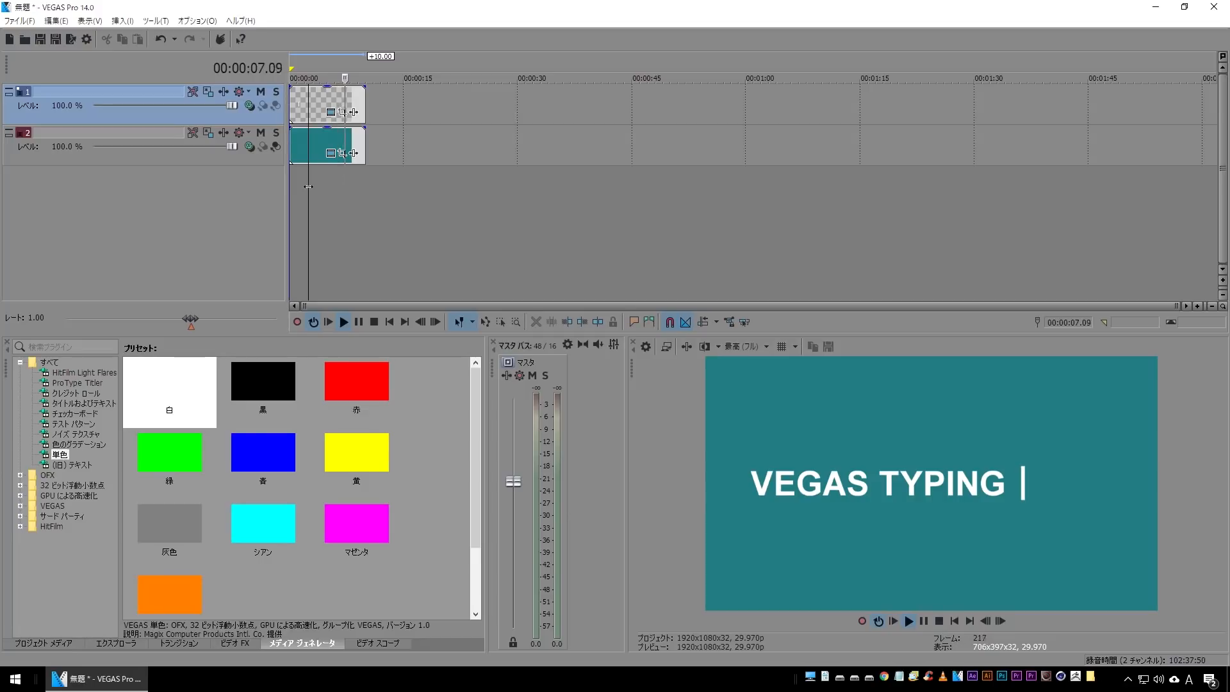
key(space)
Step: Enlarge the timeline, reopen the title event's generated media settings and go to its first keyframe
click(327, 192)
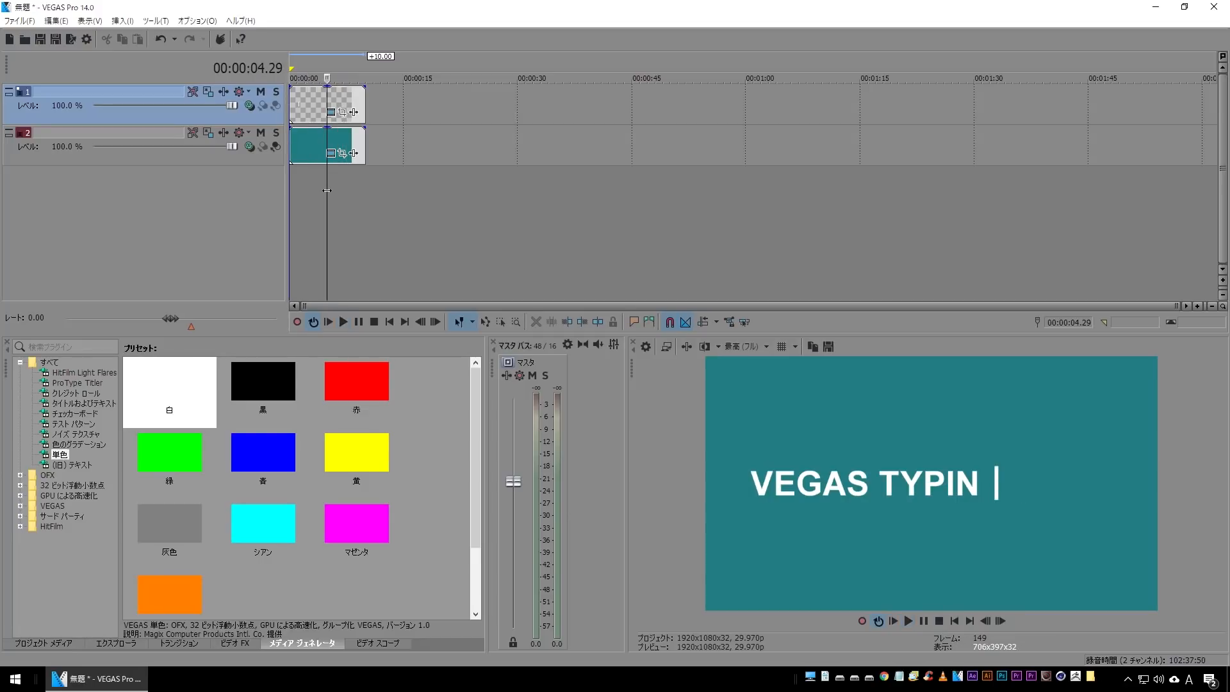
scroll(328, 191, up, 5)
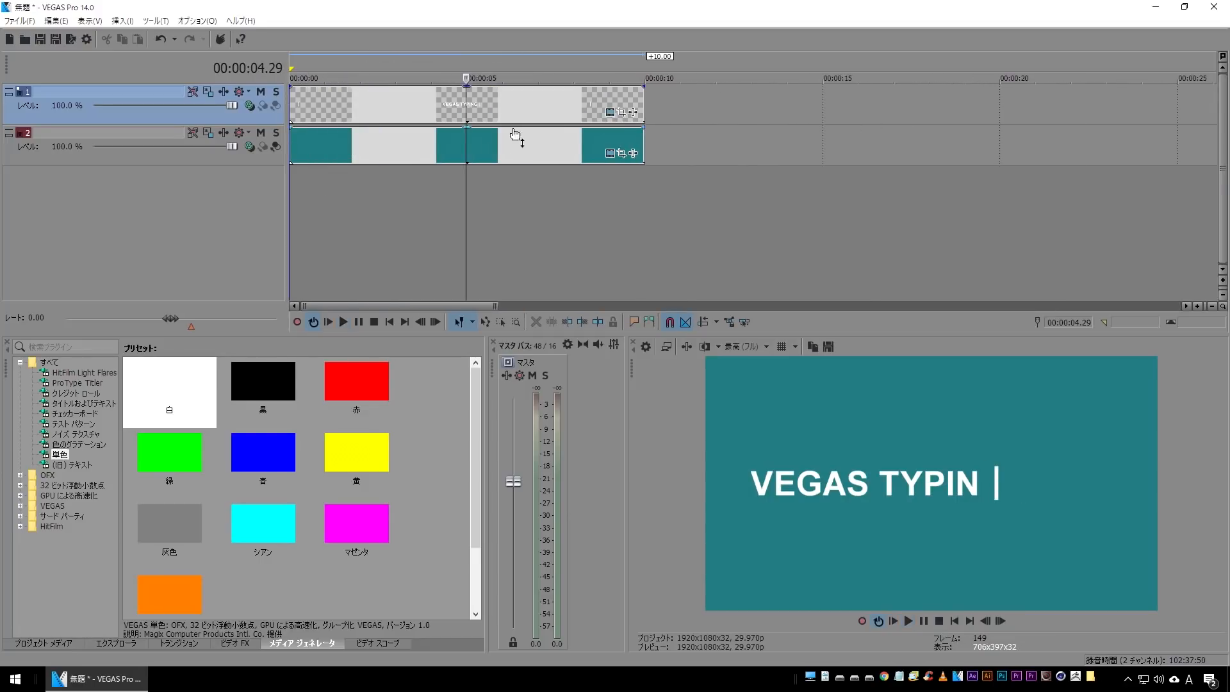
click(611, 113)
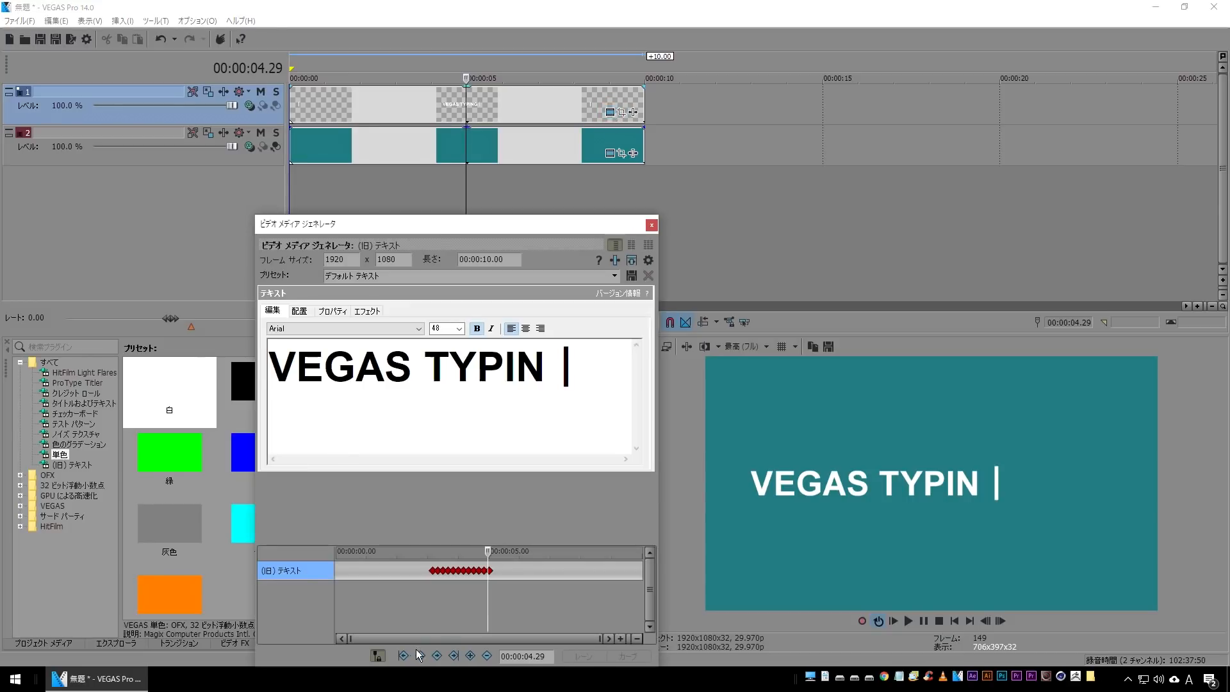
click(403, 657)
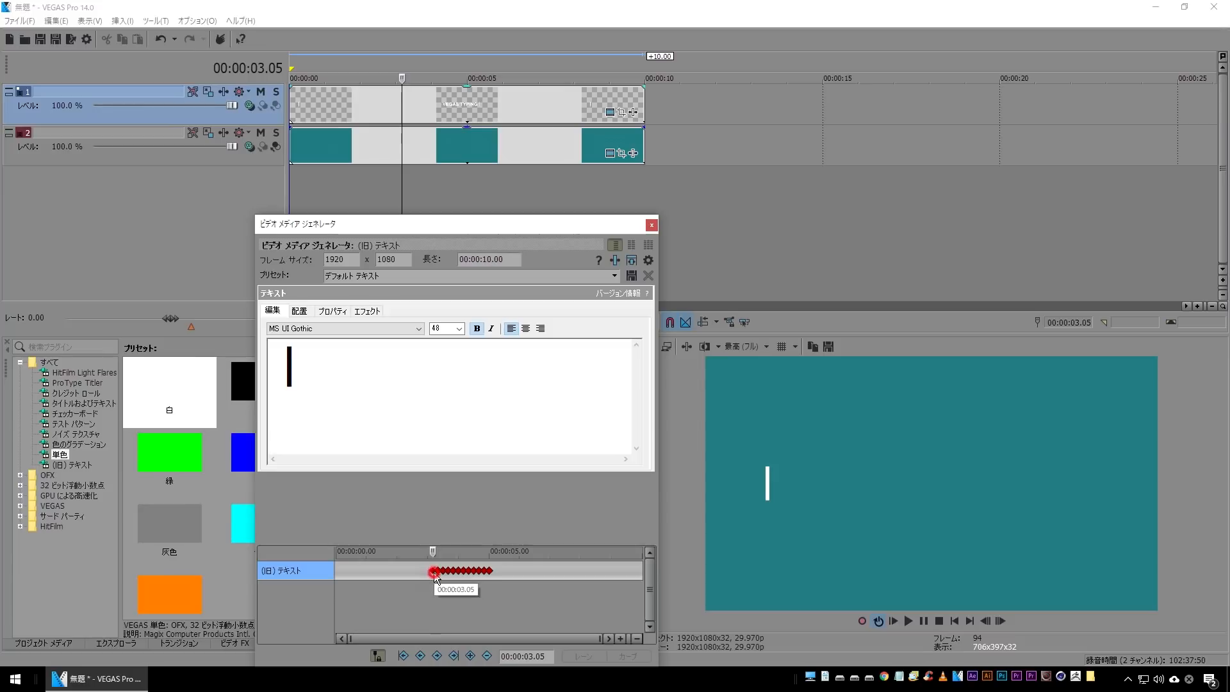
Step: Add a keyframe at 00:00:03.00 with the "|" bar deleted, leaving the title text empty
key(Left)
key(Left)
key(Left)
key(Left)
key(Left)
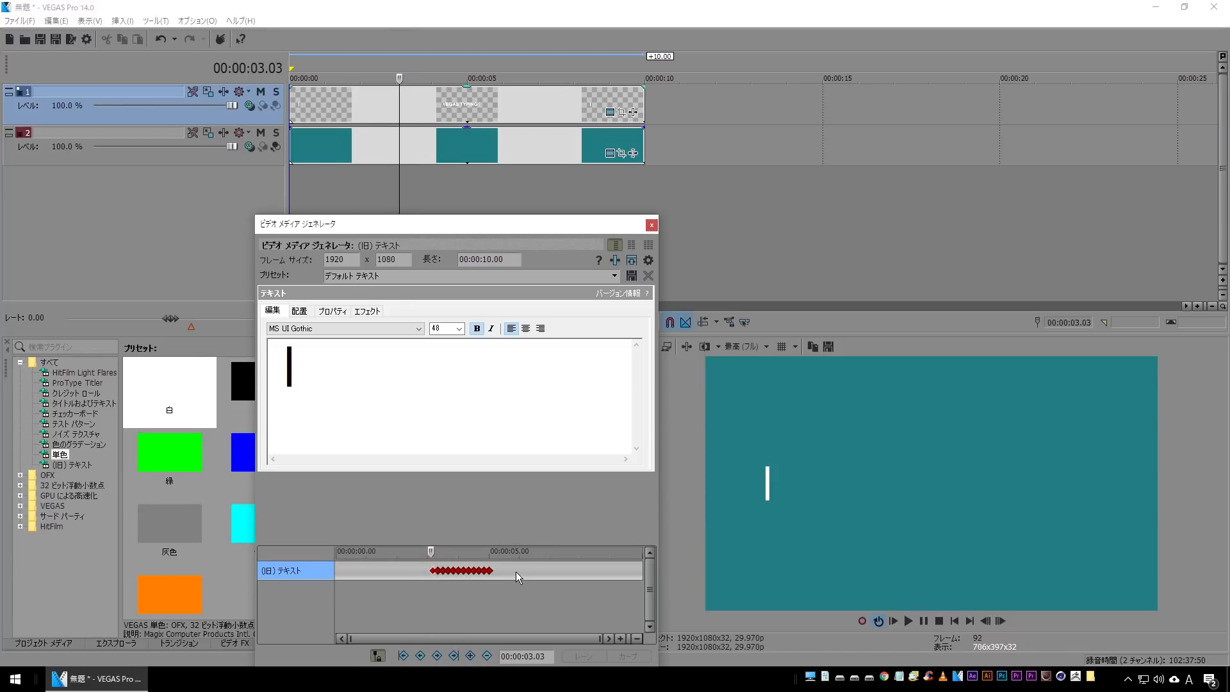
drag(305, 366, 271, 363)
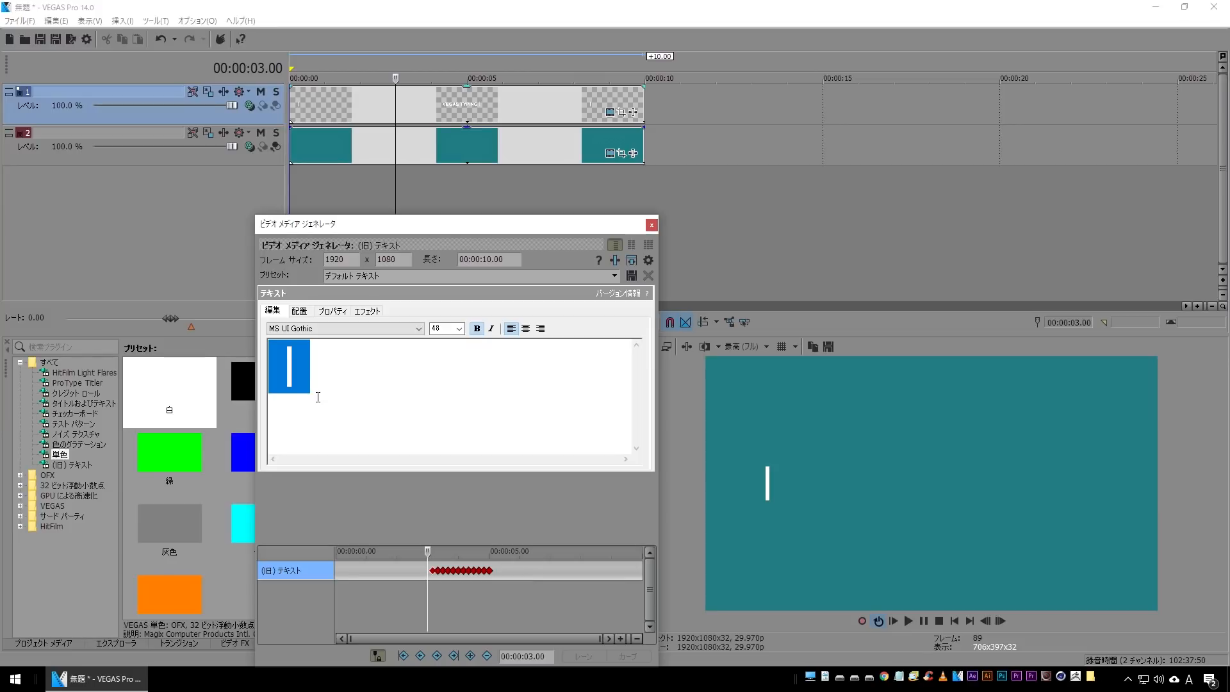
key(Delete)
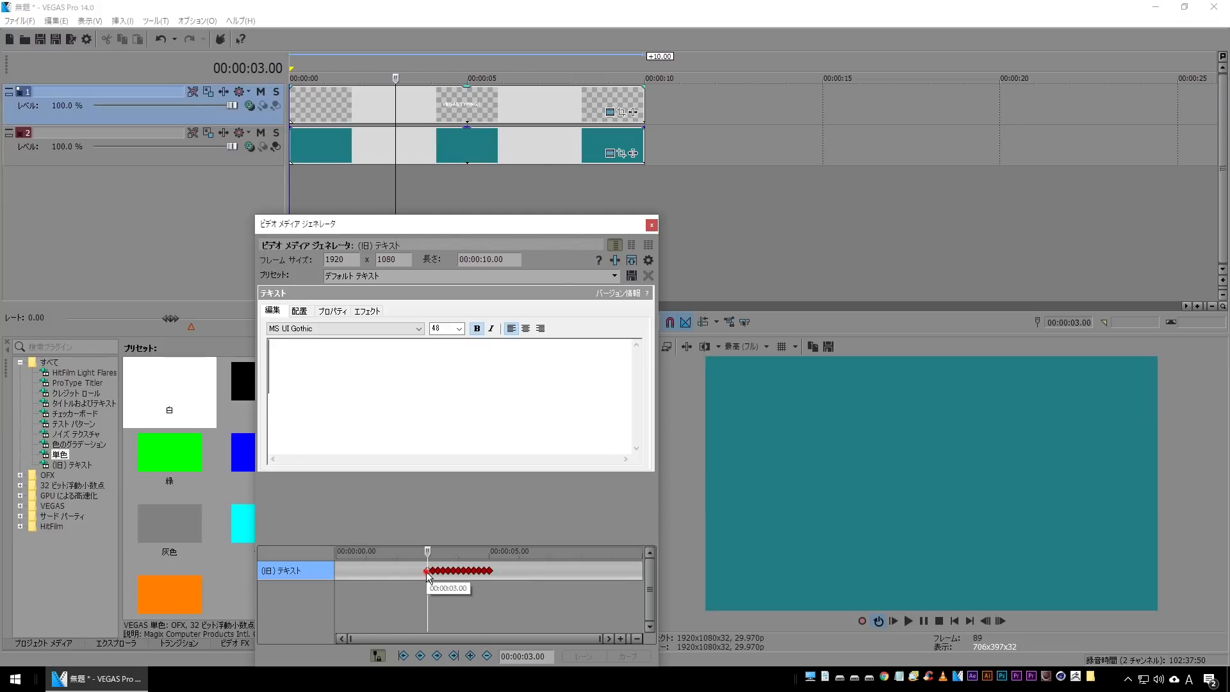
Step: Add a keyframe at 00:00:02.25 by entering the "|" bar as the title text
key(Left)
key(Left)
key(Left)
key(Left)
key(Left)
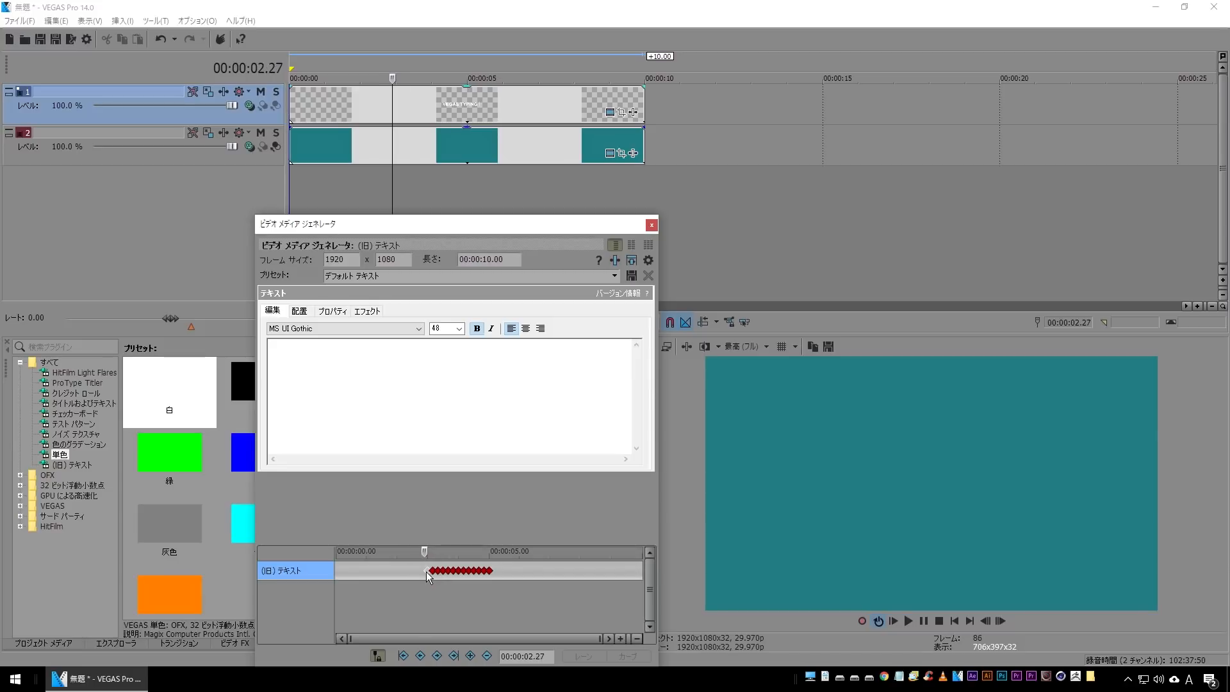
click(315, 363)
text(|)
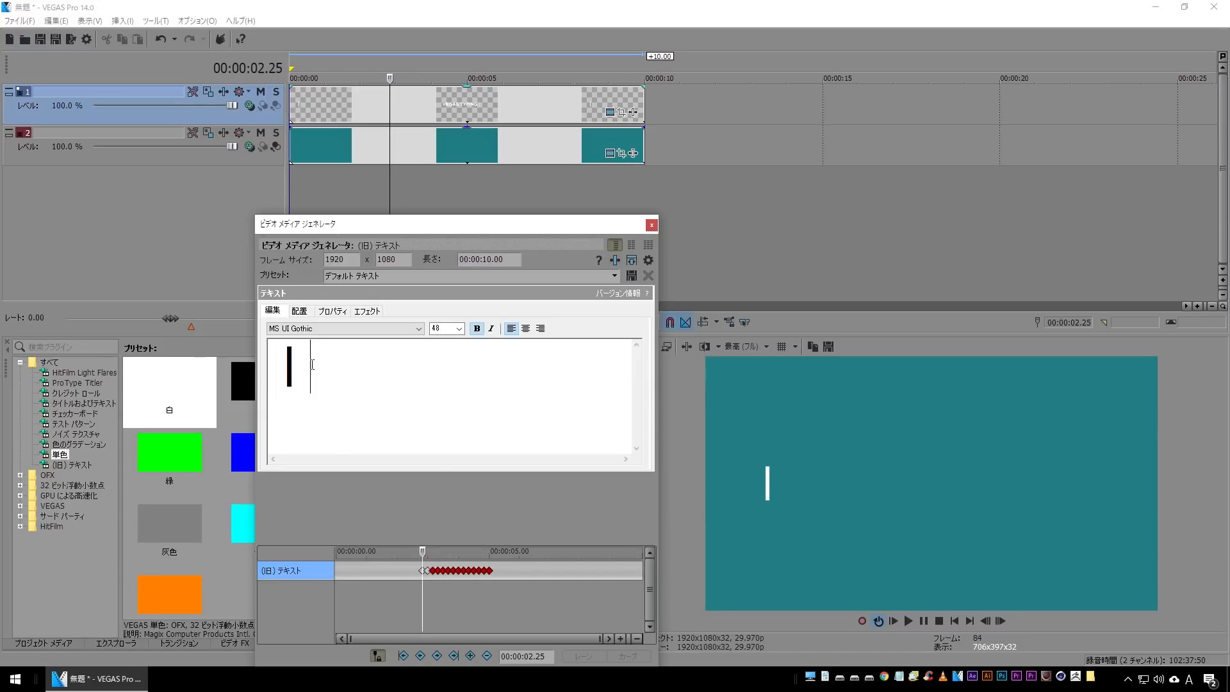
Step: Add a keyframe at 00:00:02.20 with the "|" bar deleted, leaving the title text empty
click(422, 572)
key(Left)
key(Left)
key(Left)
key(Left)
key(Left)
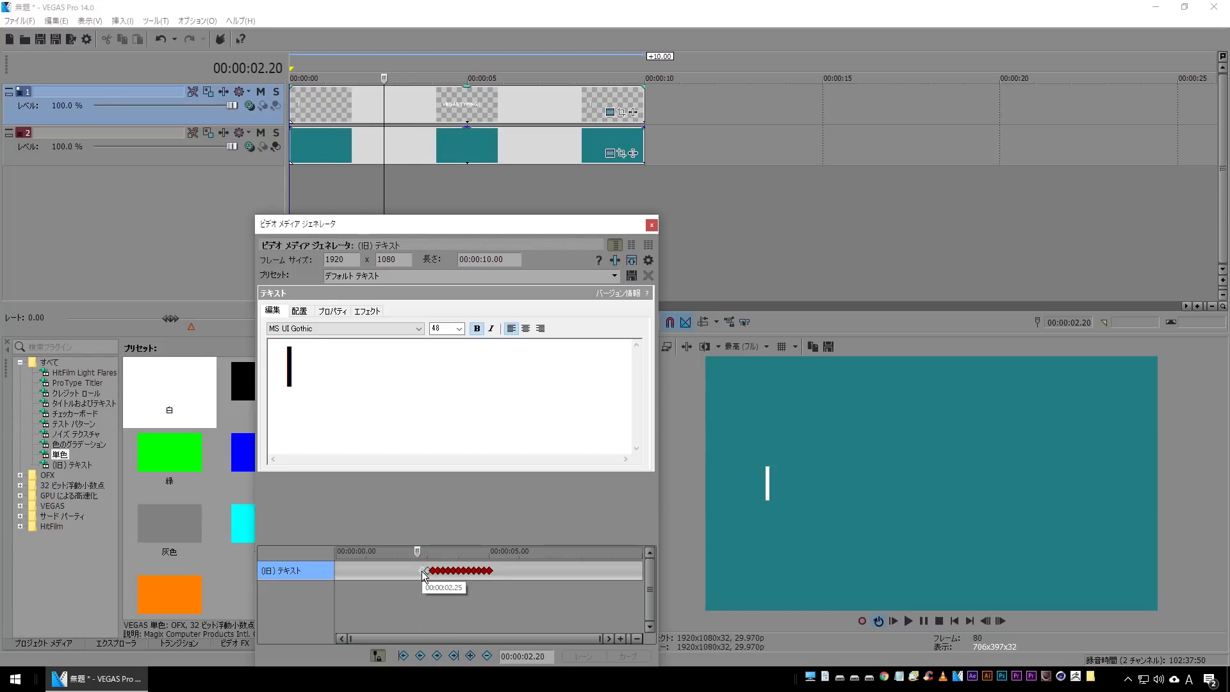
drag(314, 368, 282, 371)
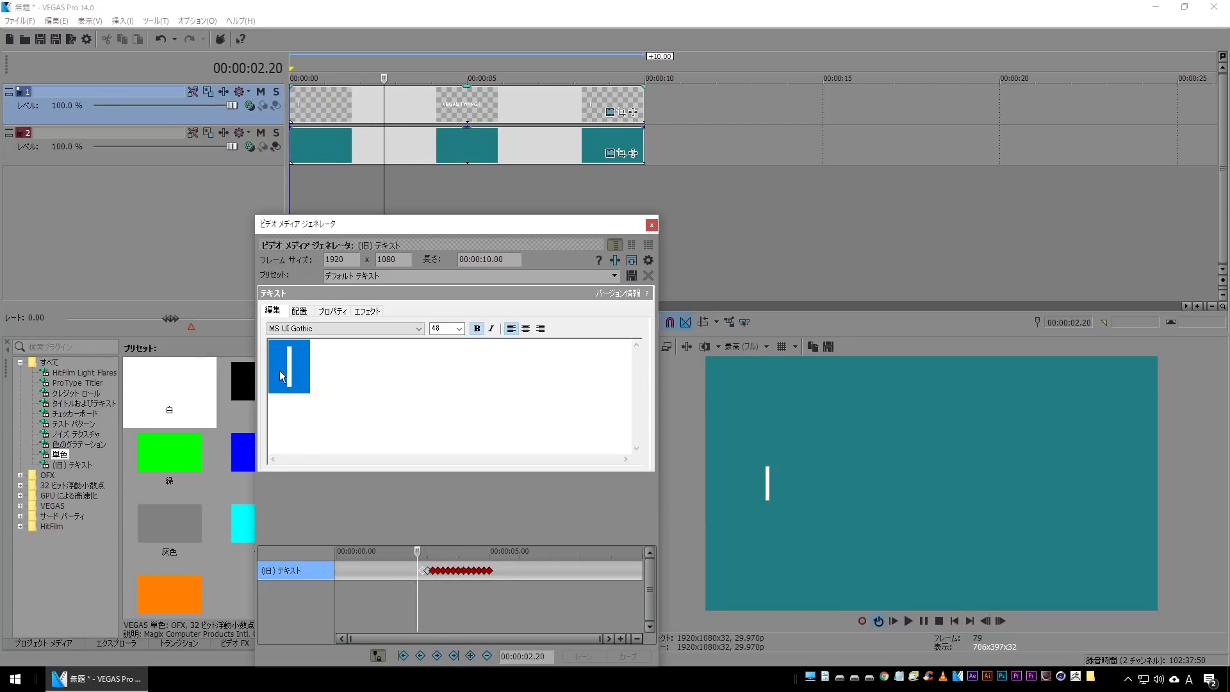
key(Delete)
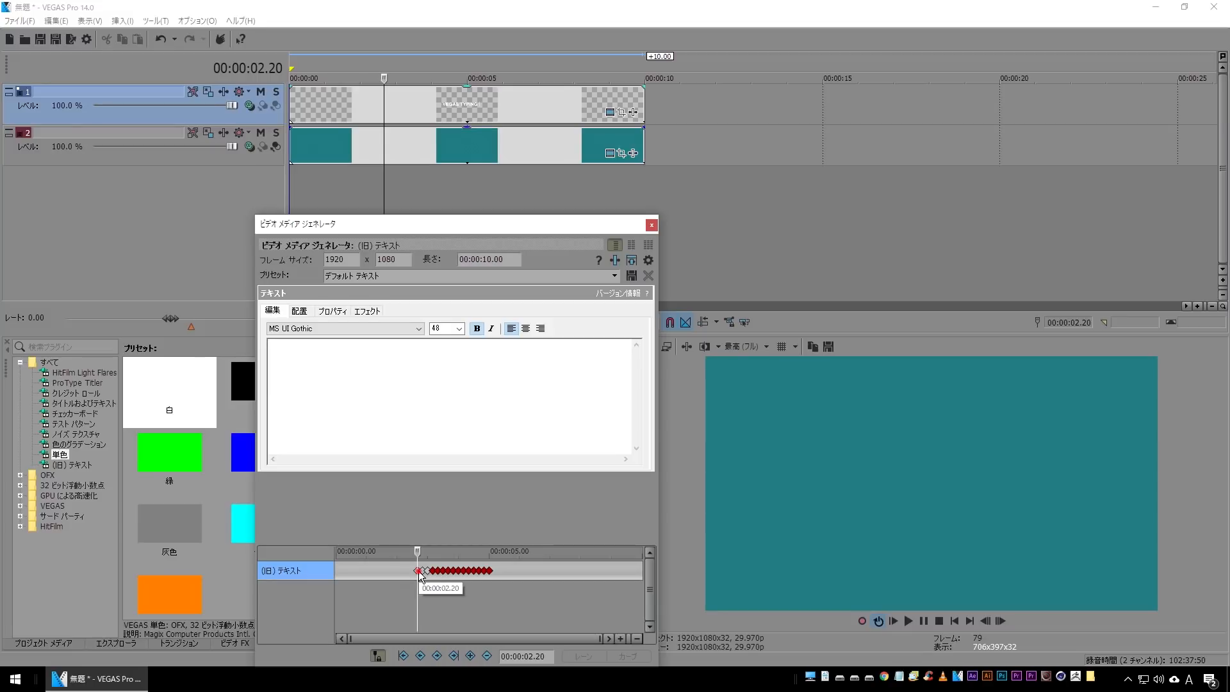
Step: Add a keyframe at 00:00:02.15 by entering the "|" bar as the title text
key(Left)
key(Left)
key(Left)
key(Left)
key(Left)
click(294, 370)
text(|)
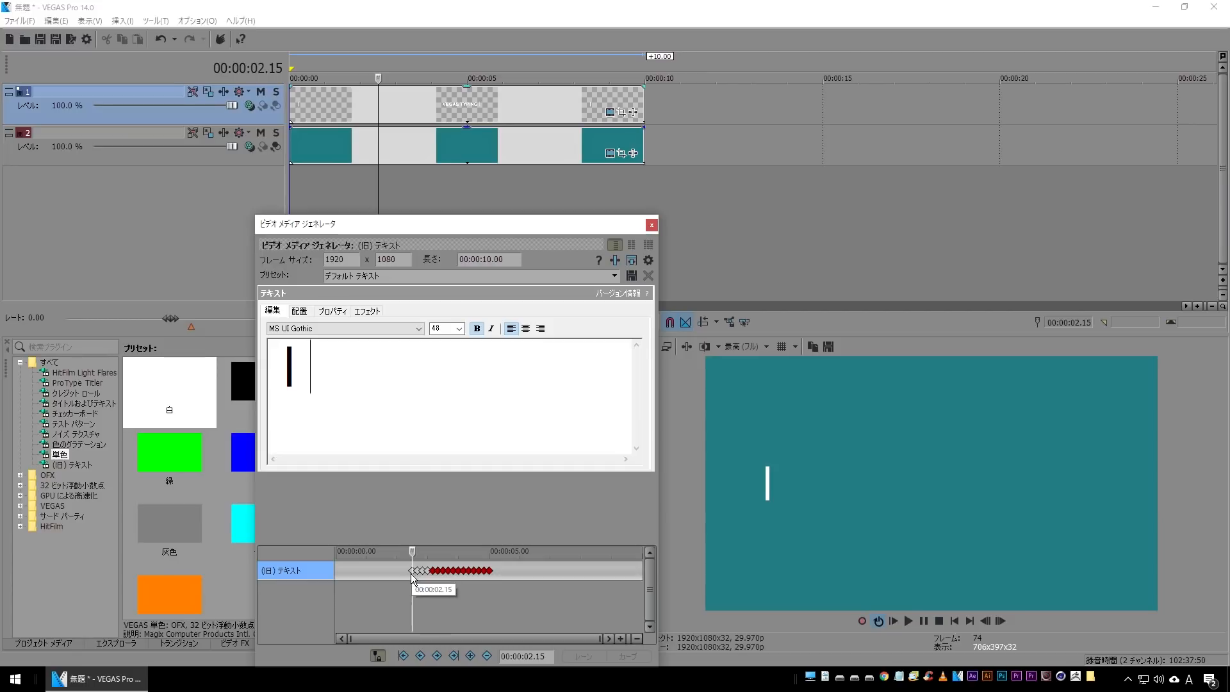
Step: Add a keyframe at 00:00:02.10 with the "|" bar deleted, leaving the title text empty
key(Left)
key(Left)
key(Left)
key(Left)
key(Left)
click(311, 363)
double_click(312, 362)
key(Delete)
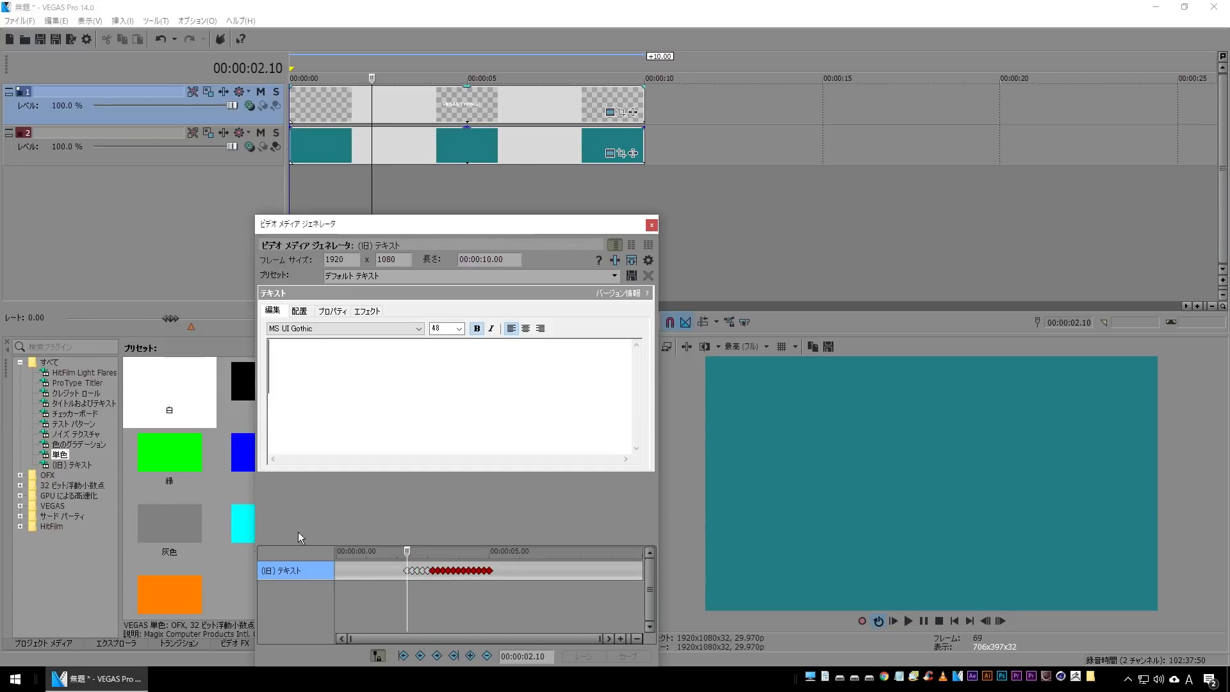
Step: Add a keyframe at 00:00:02.05 by entering the "|" bar as the title text
click(407, 571)
key(Left)
key(Left)
key(Left)
key(Left)
key(Left)
click(303, 368)
text(|)
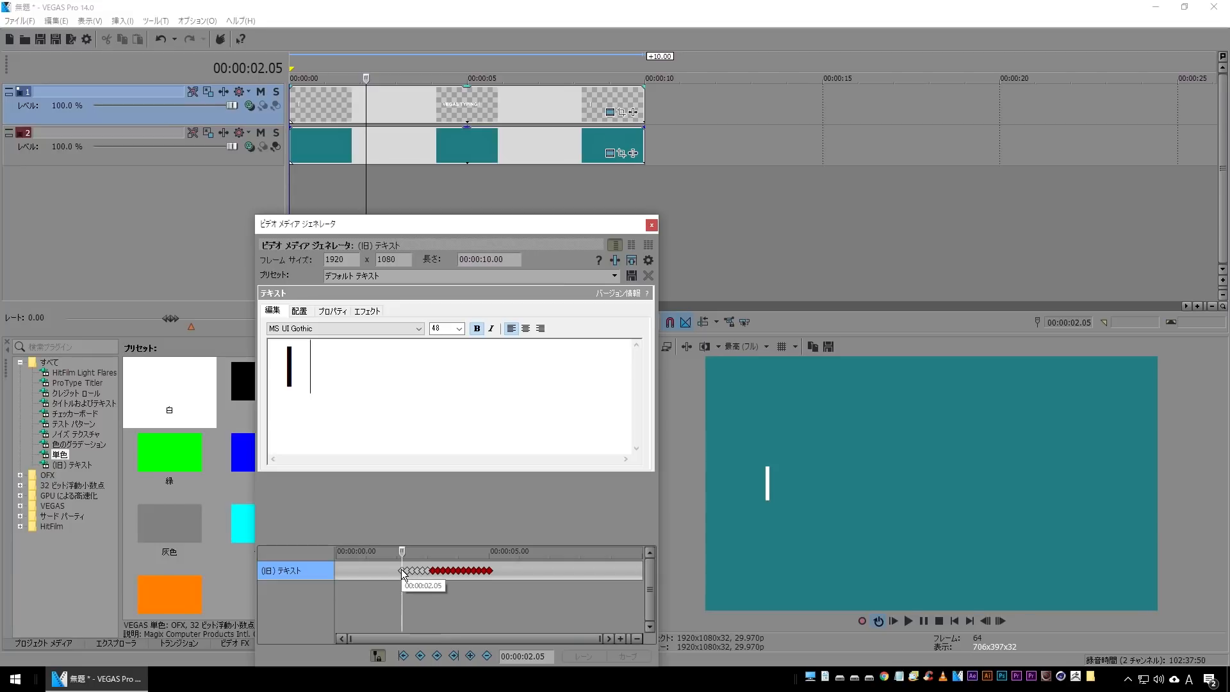
Step: Add a keyframe at 00:00:02.00 with the "|" bar deleted, leaving the title text empty
key(Left)
key(Left)
key(Left)
key(Left)
key(Left)
drag(319, 372, 271, 372)
key(BackSpace)
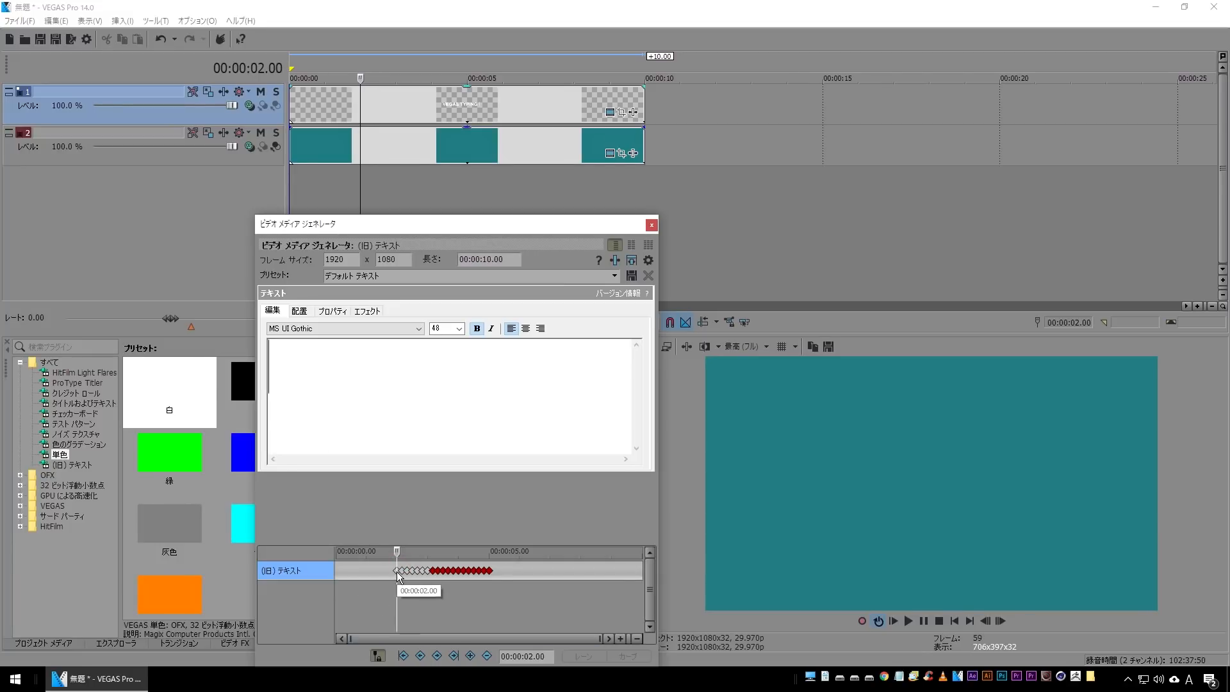
Step: Add a keyframe at 00:00:01.25 by entering the "|" bar as the title text
key(Left)
key(Left)
key(Left)
key(Left)
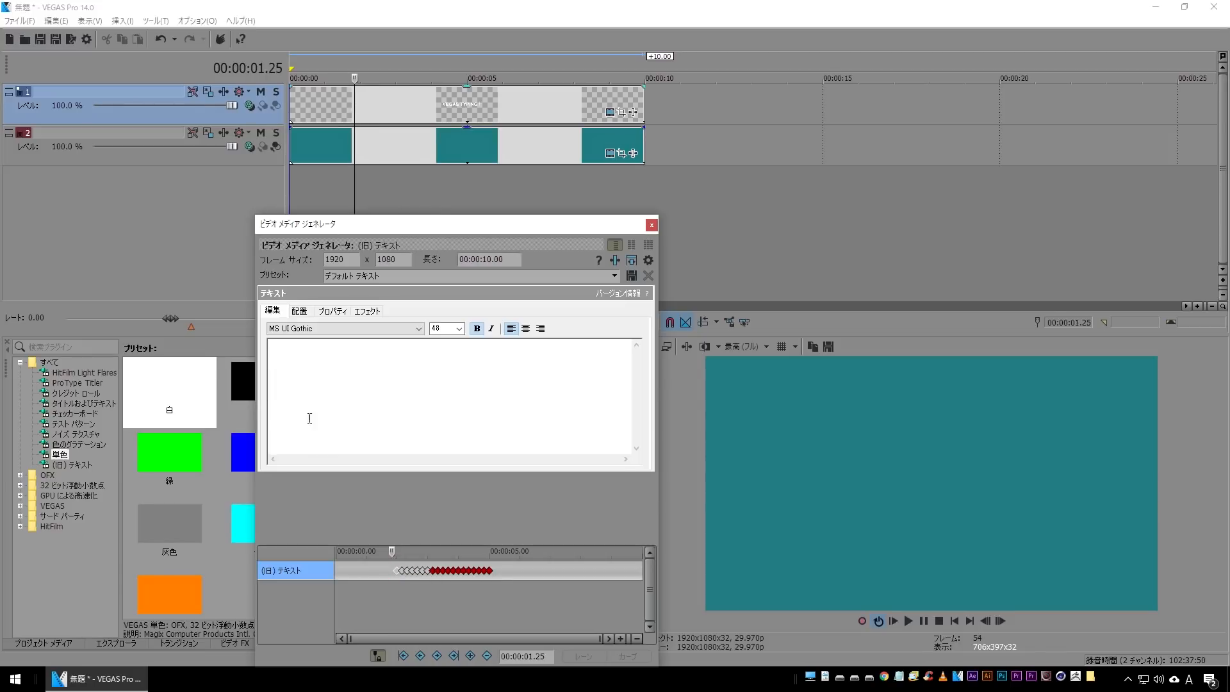
text(|)
Step: Set the blinking-bar keyframes before the typing to Hold and play the animation from 00:00:01.09
right_click(429, 571)
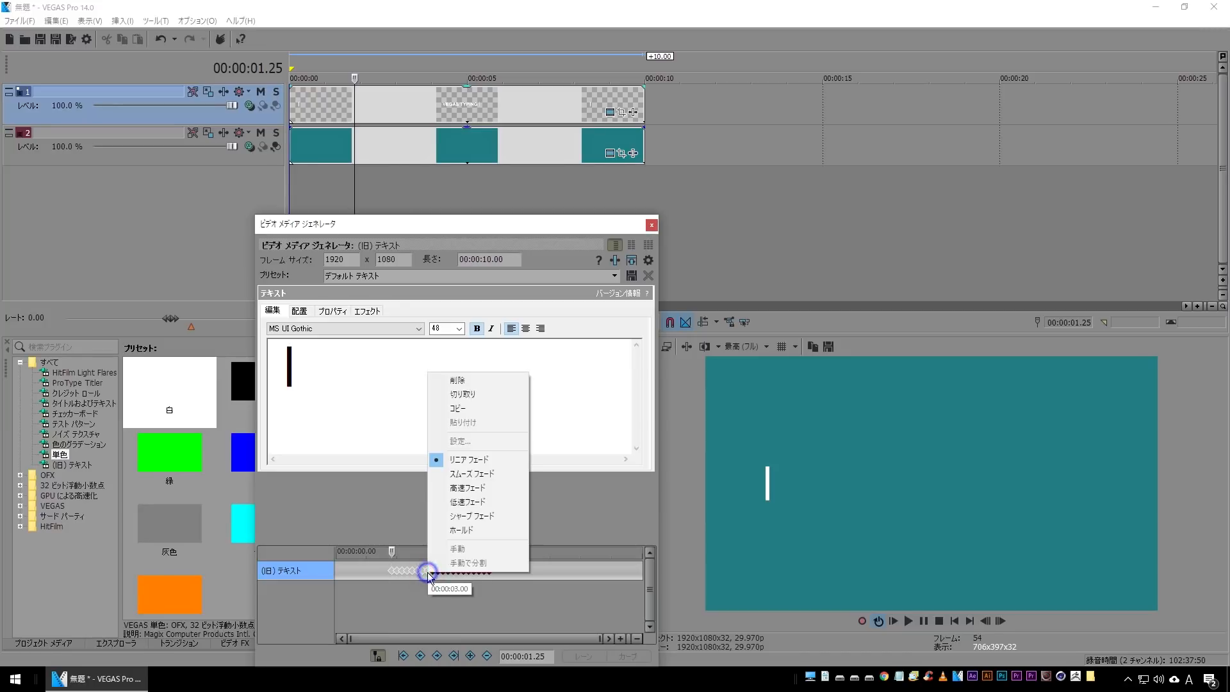
click(461, 530)
click(335, 188)
key(space)
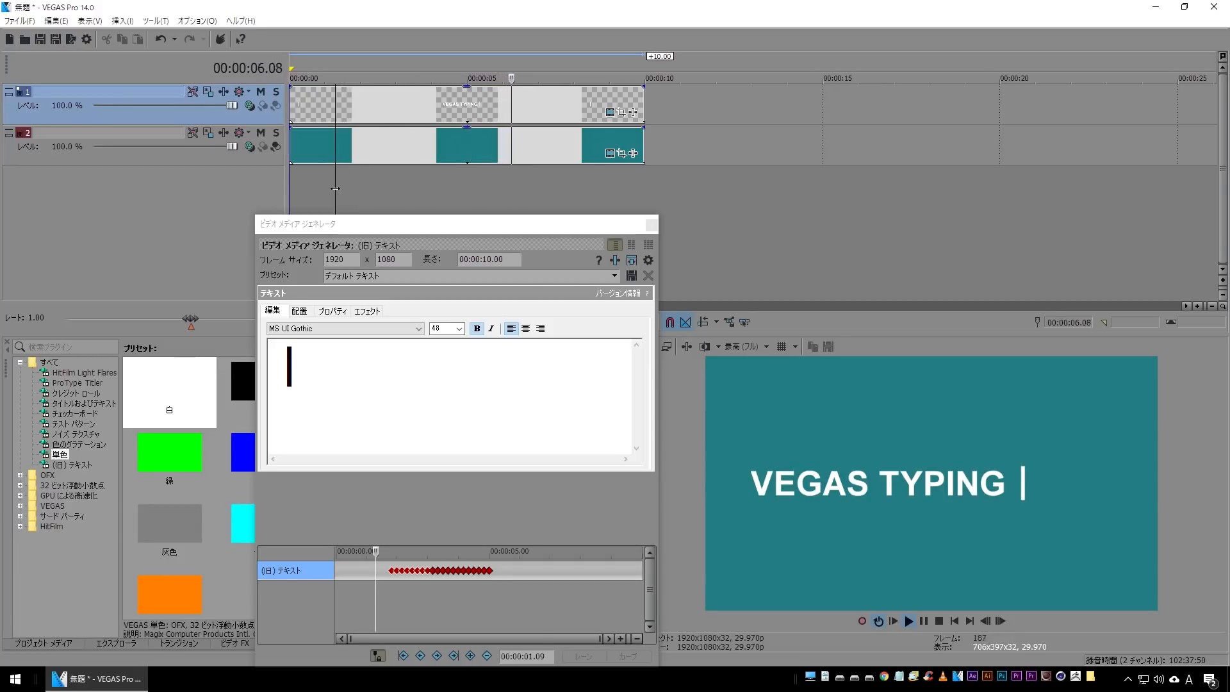
key(space)
key(space)
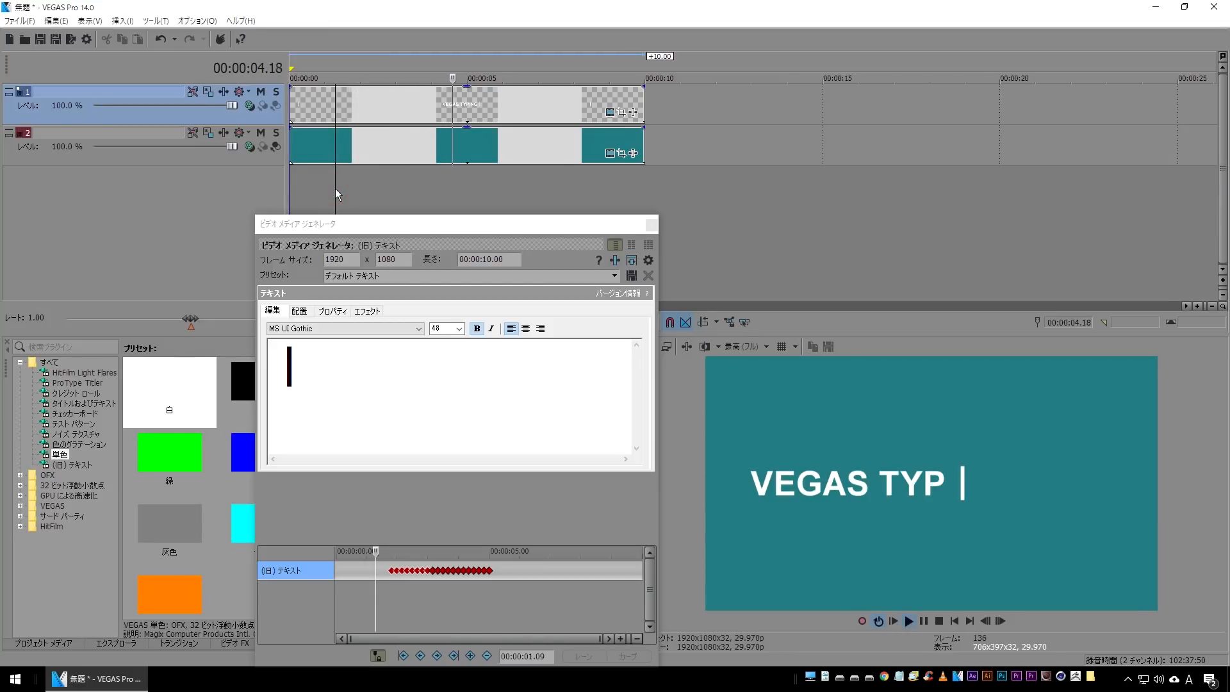
key(space)
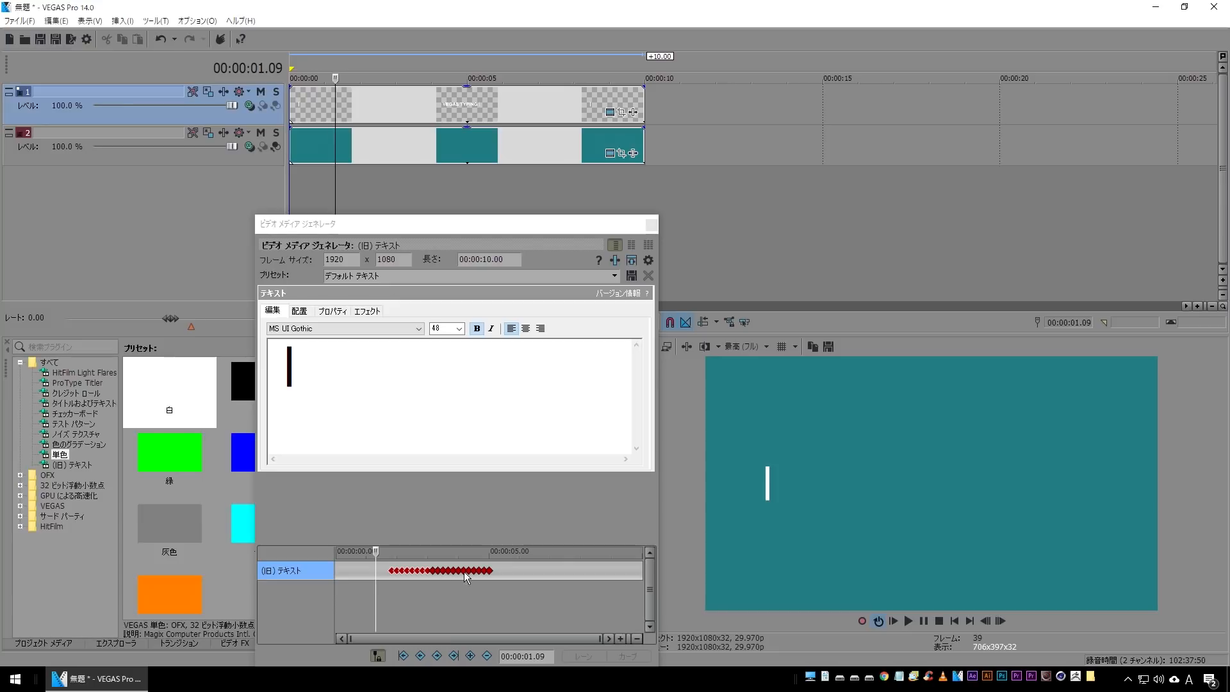
Step: Shift all title keyframes earlier so the first one sits at 00:00:00.00, close the text generator and play the animation
click(391, 574)
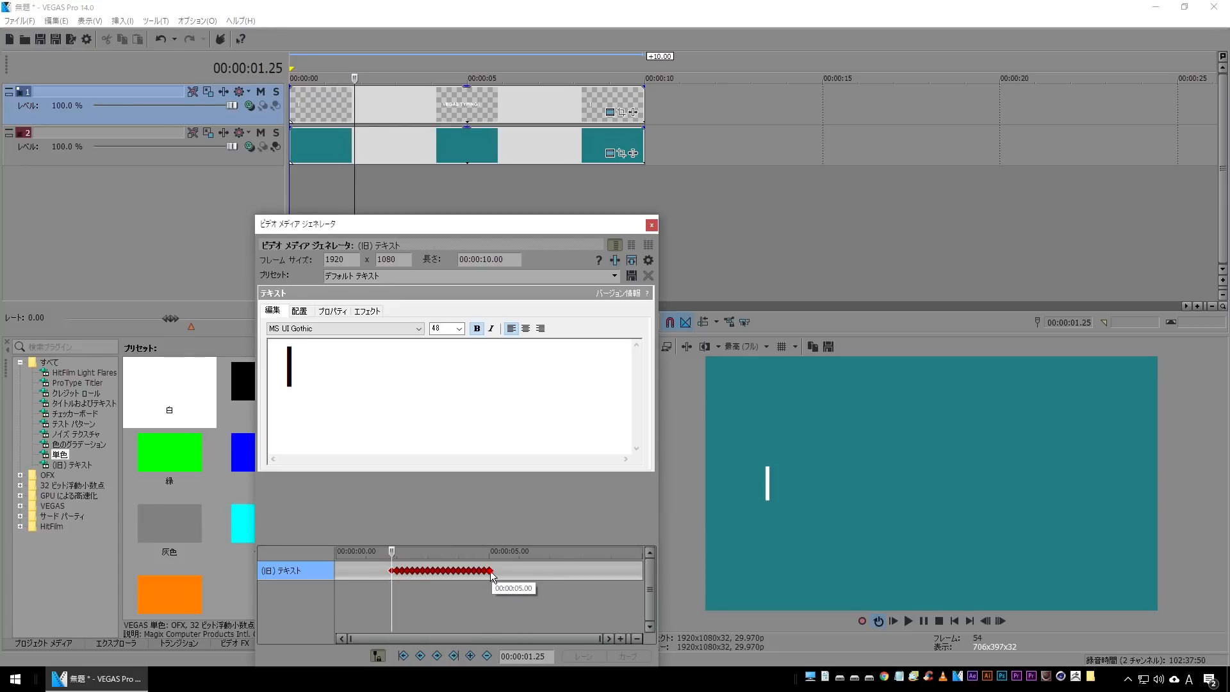
drag(392, 572, 338, 555)
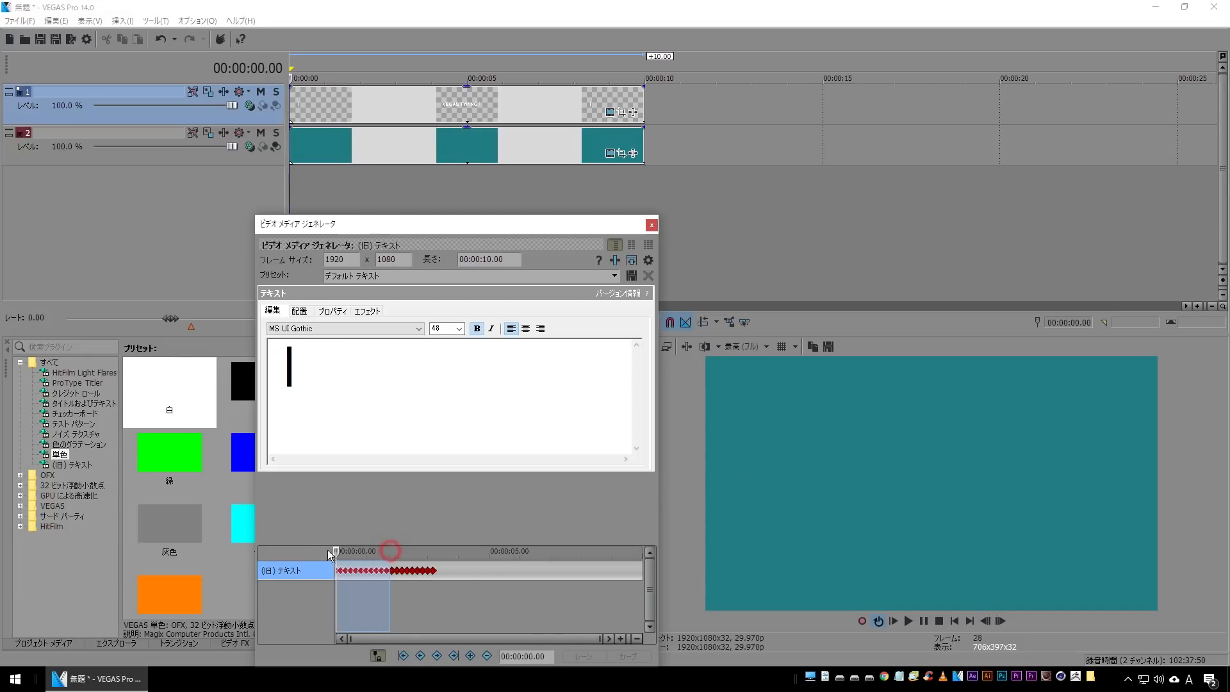
click(652, 224)
key(space)
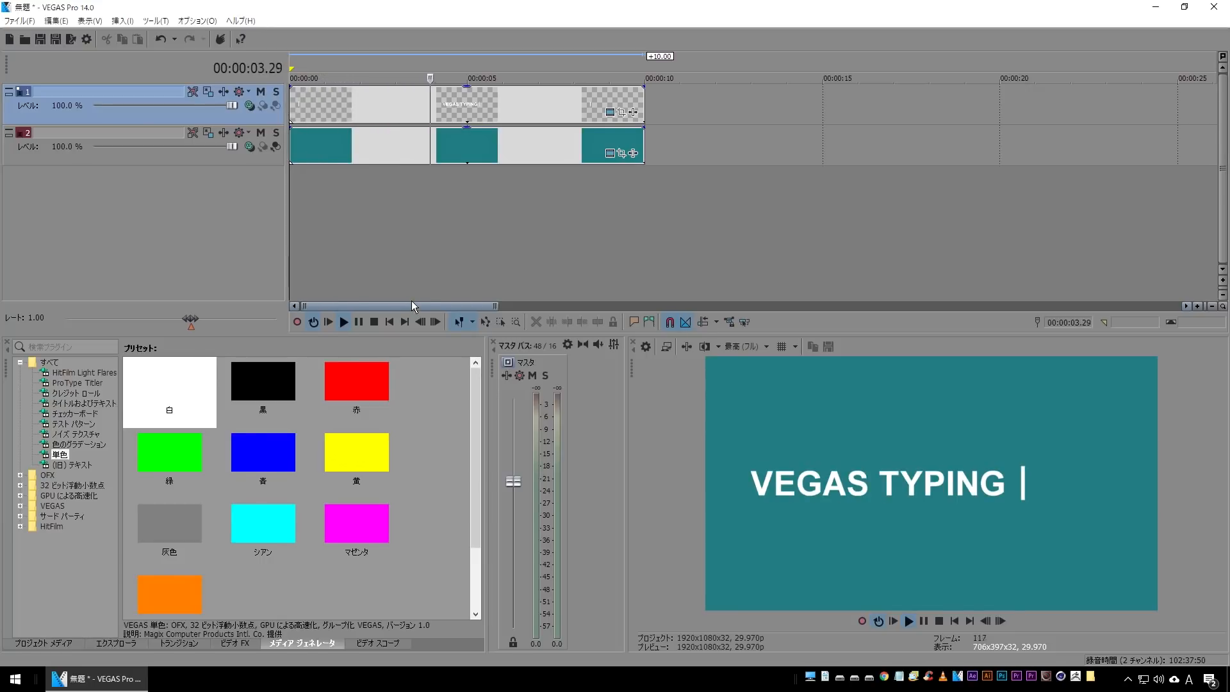
key(space)
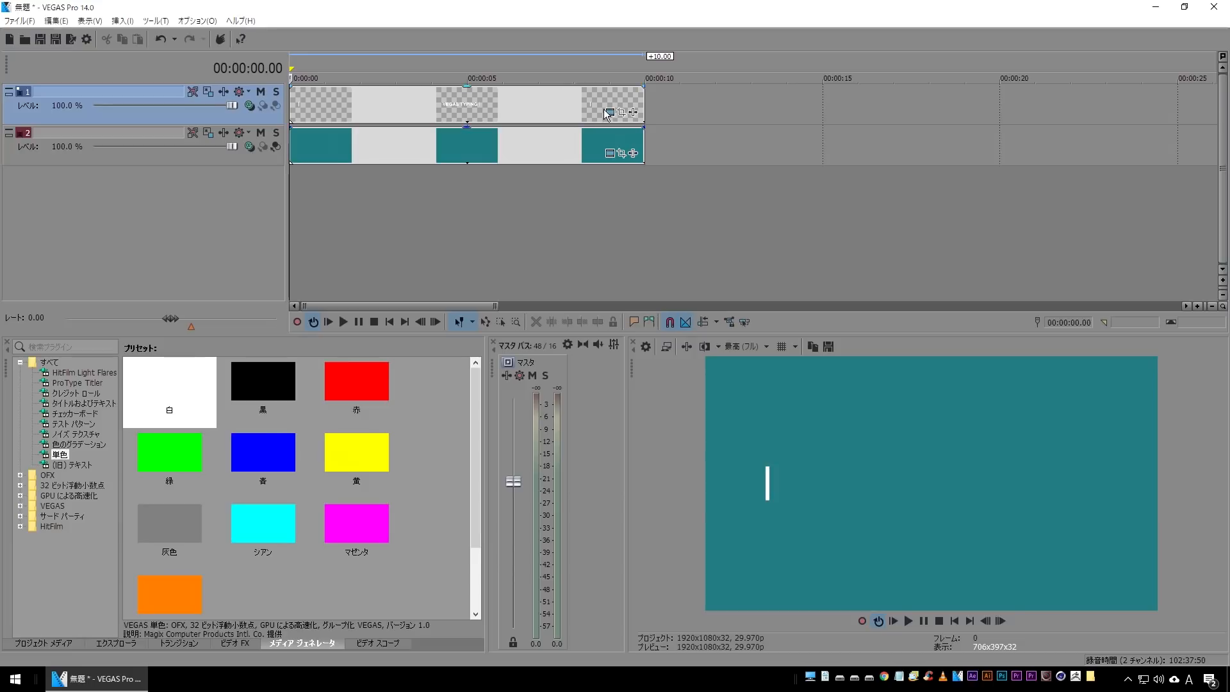
Step: Reopen the title's text generator and add a keyframe at 00:00:03.10 with the "|" deleted, leaving "VEGAS TYPING"
click(610, 113)
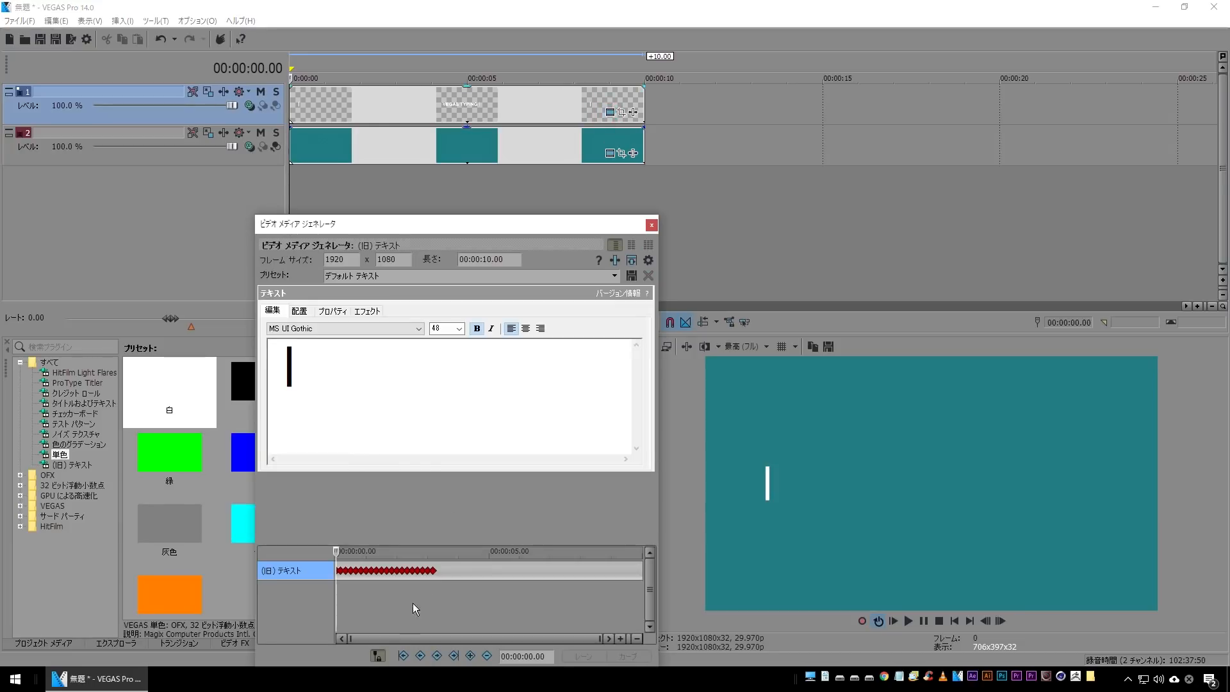
click(453, 658)
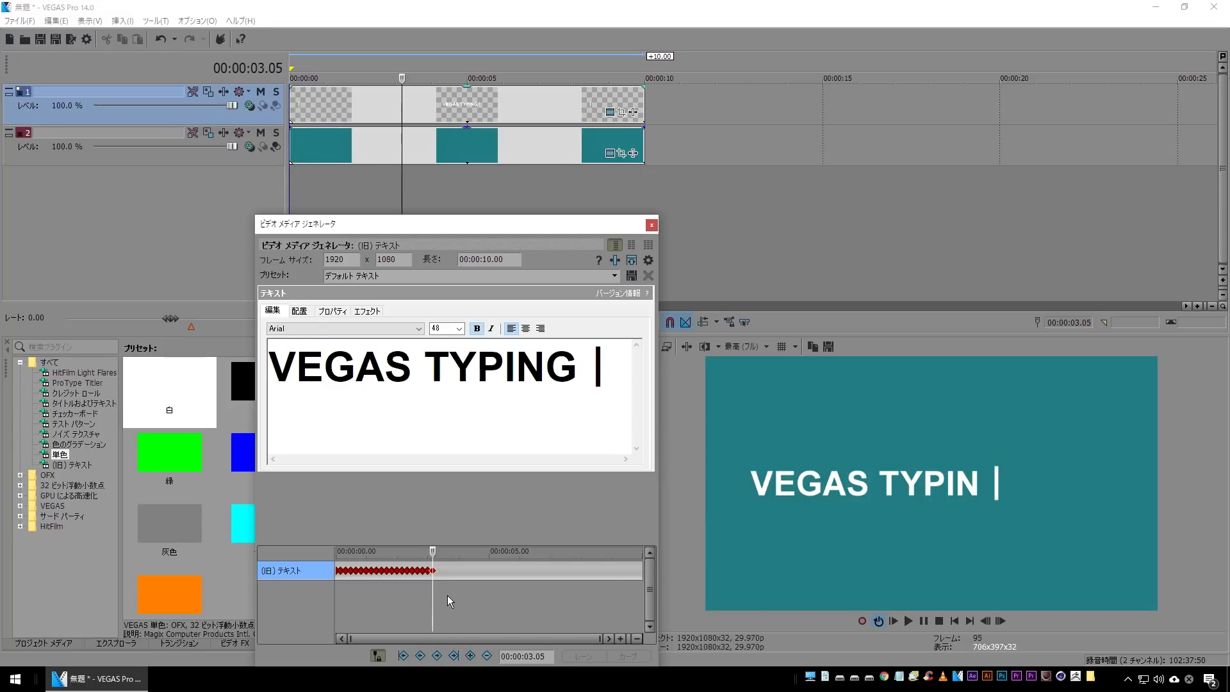
click(433, 572)
key(Right)
key(Right)
key(Right)
key(Right)
key(Right)
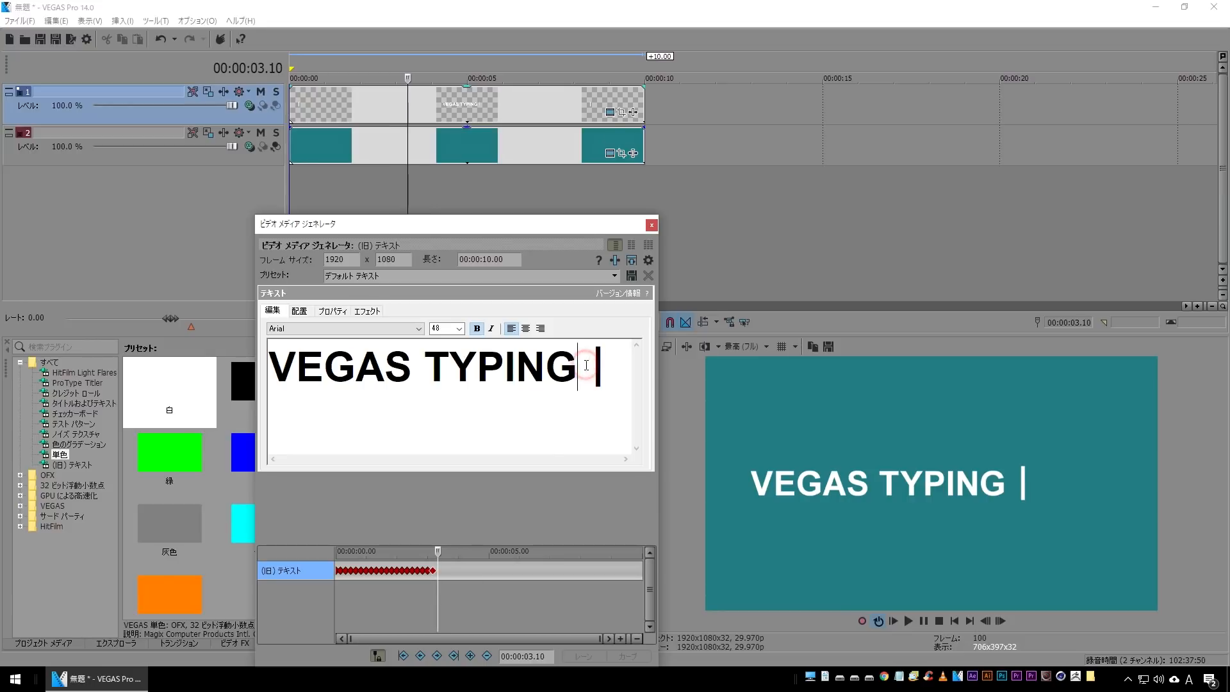
drag(578, 367, 627, 362)
key(BackSpace)
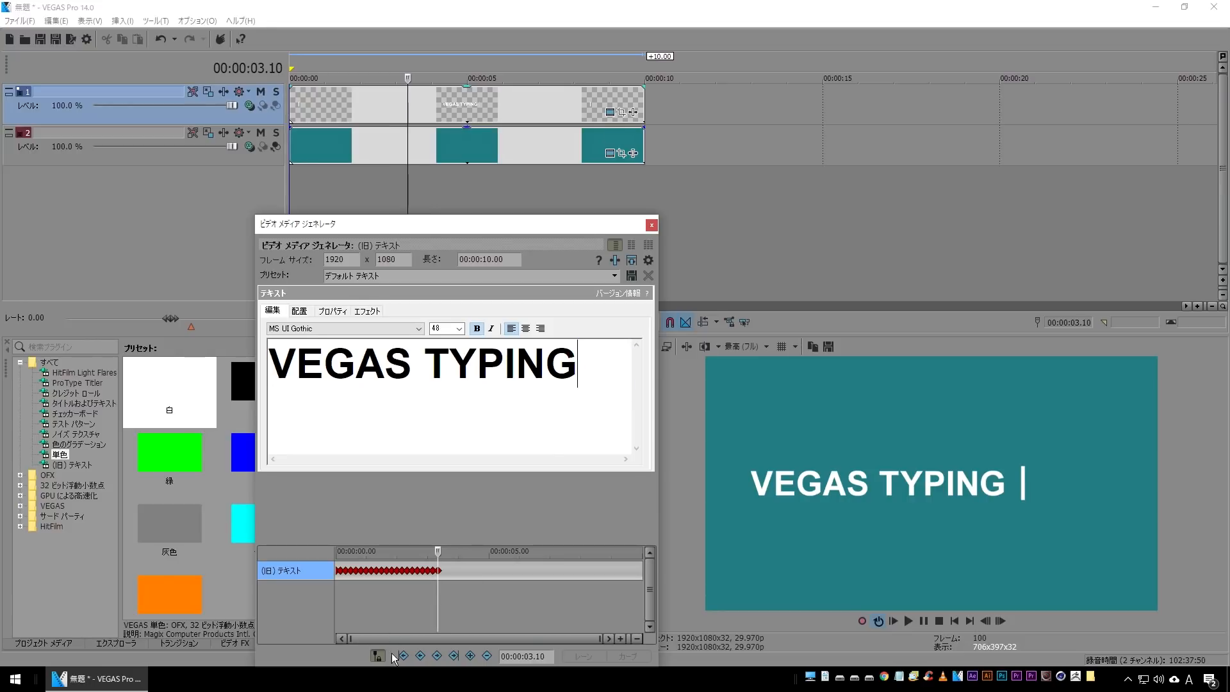
Step: Add a keyframe at 00:00:03.15 by entering the "|" bar after "VEGAS TYPING"
click(436, 573)
key(Right)
key(Right)
key(Right)
key(Right)
key(Right)
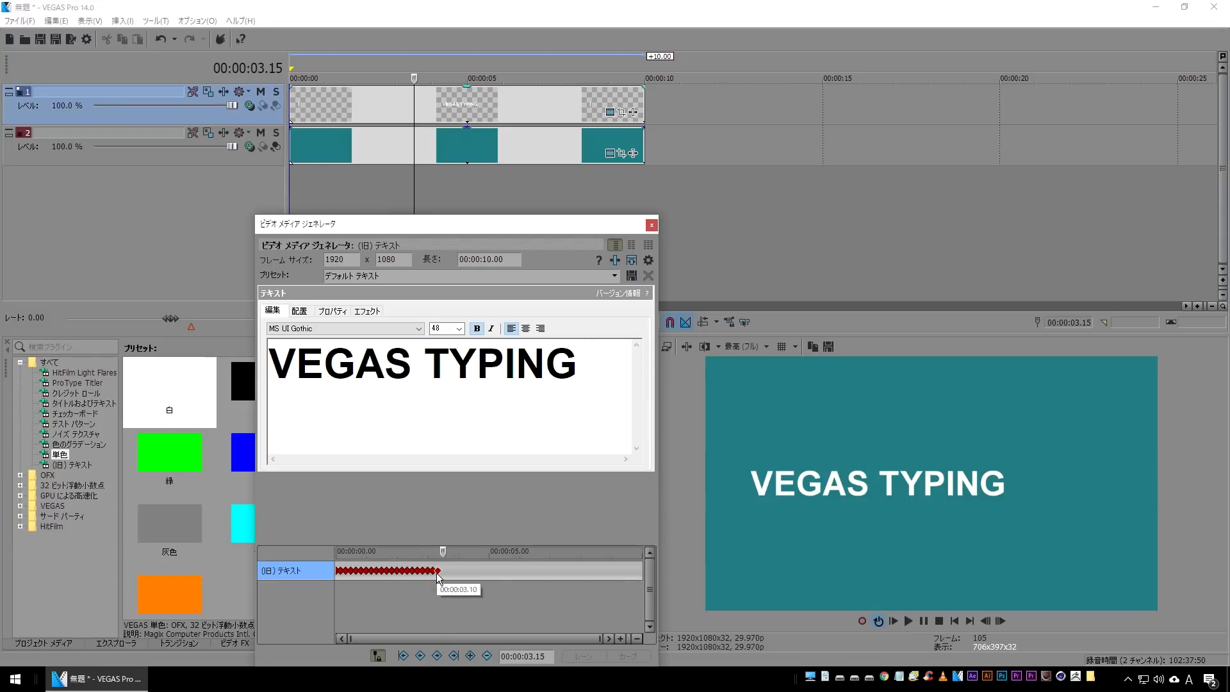
click(584, 359)
text(|)
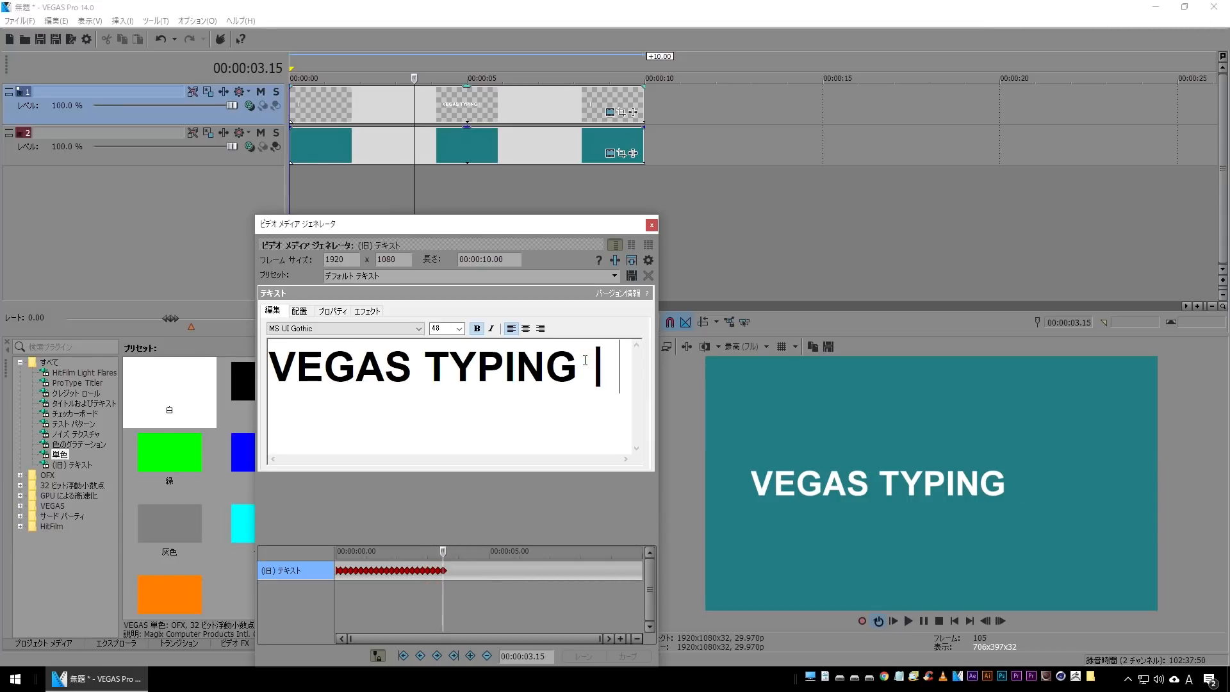
Step: Add a keyframe at 00:00:03.20 with the "|" bar deleted, leaving "VEGAS TYPING"
key(Right)
key(Right)
key(Right)
key(Right)
key(Right)
drag(586, 358, 611, 363)
key(BackSpace)
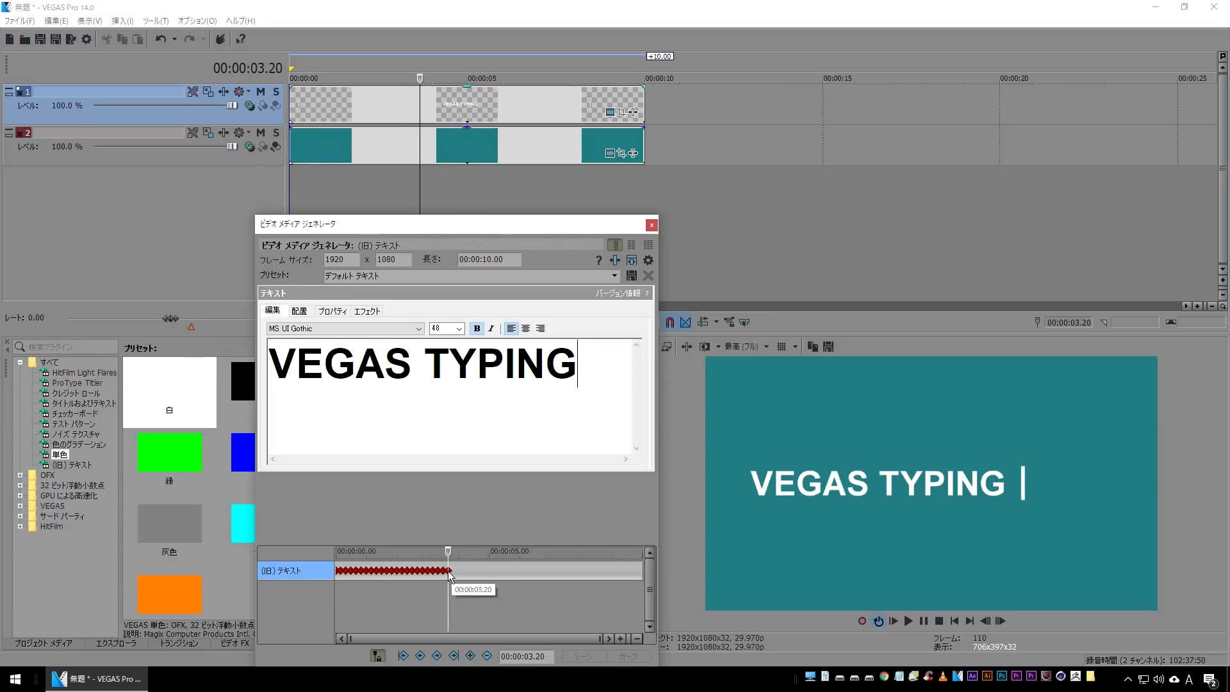
Step: Add a keyframe at 00:00:03.25 by entering the "|" bar after "VEGAS TYPING"
key(Right)
key(Right)
key(Right)
key(Right)
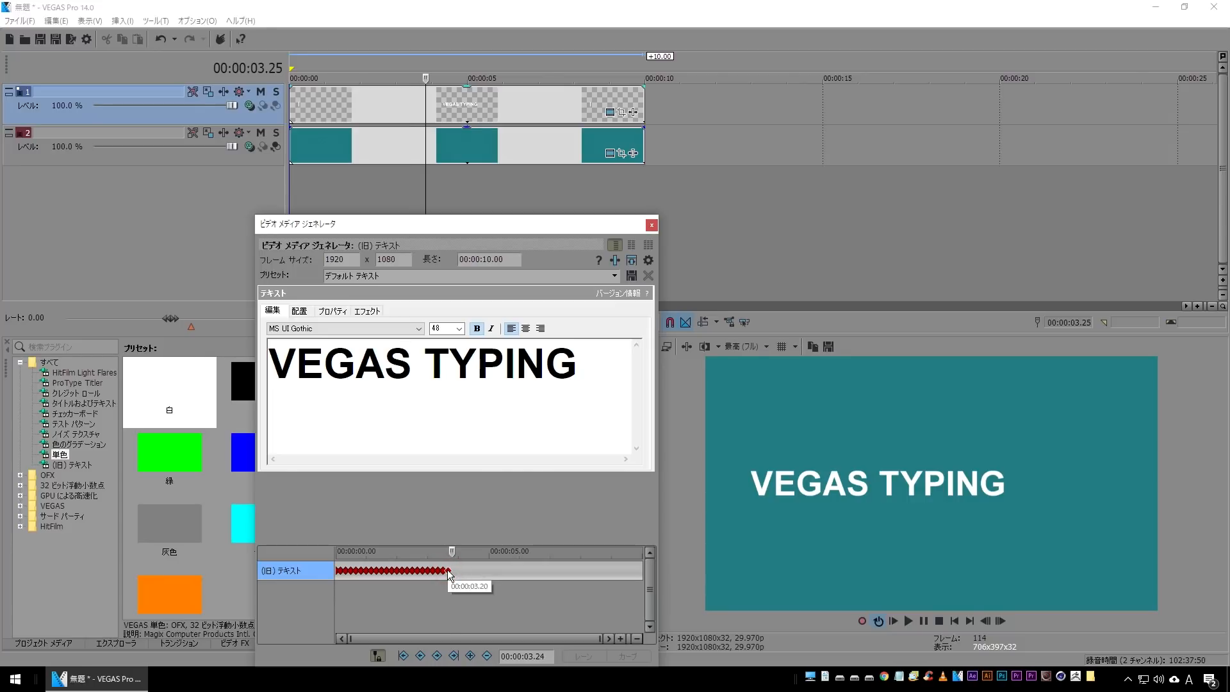
click(595, 362)
text(|)
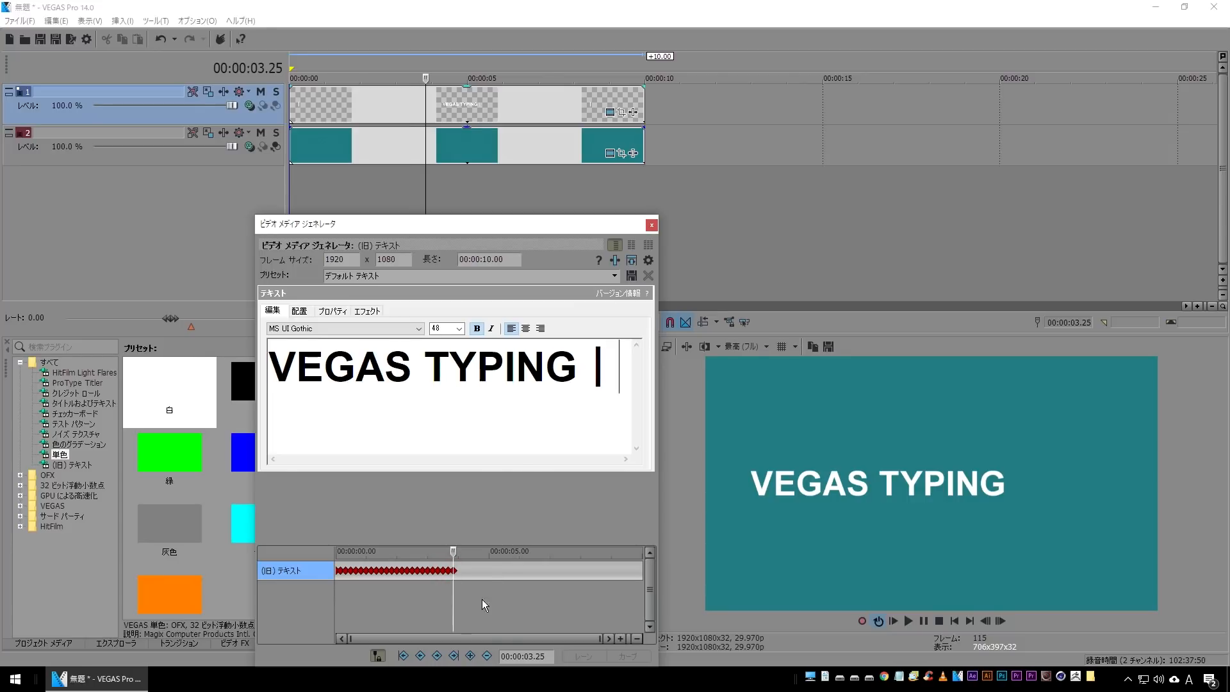
Step: Add a keyframe at 00:00:04.00 with the "|" bar deleted, leaving "VEGAS TYPING"
click(455, 570)
key(Right)
key(Right)
key(Right)
key(Right)
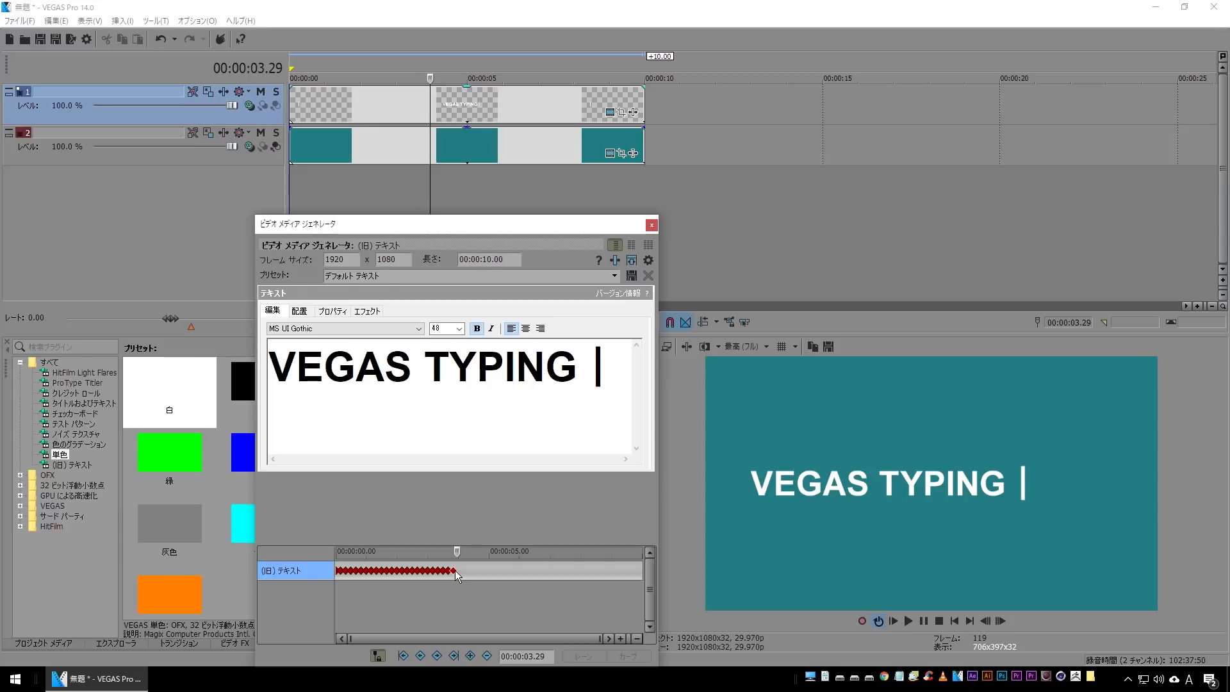
drag(582, 357, 611, 375)
key(BackSpace)
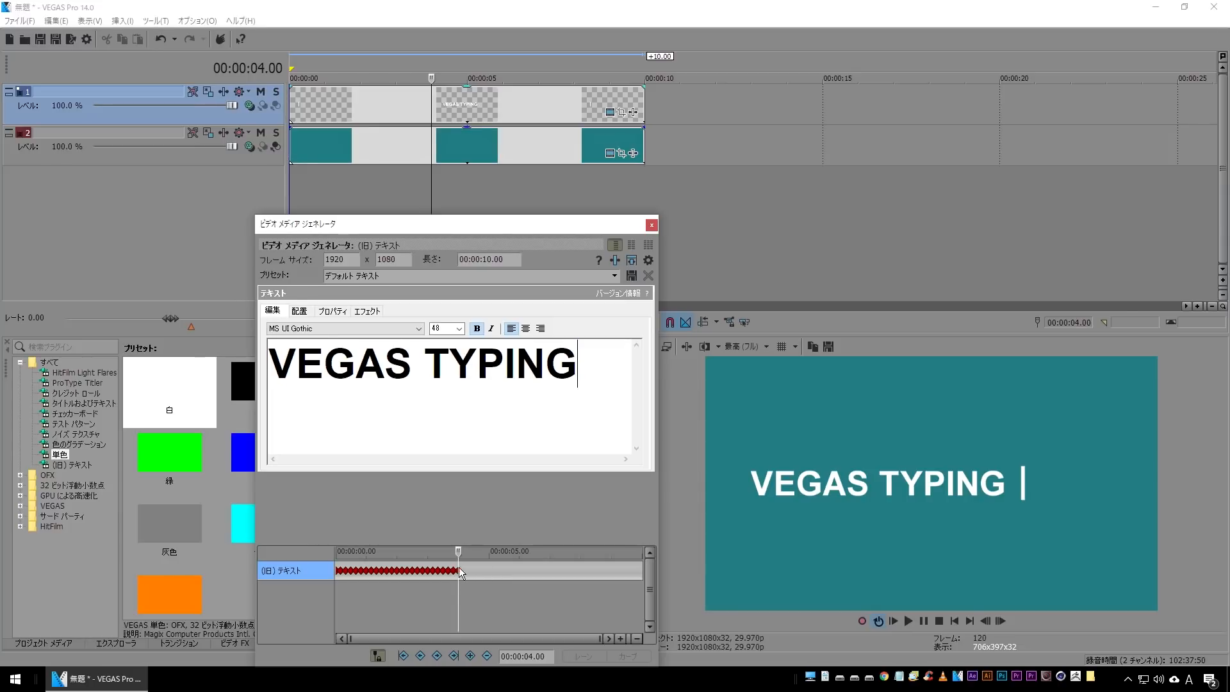
Step: Add a keyframe at 00:00:04.05 by entering the "|" bar after "VEGAS TYPING"
key(Right)
key(Right)
key(Right)
key(Right)
key(Right)
text(|)
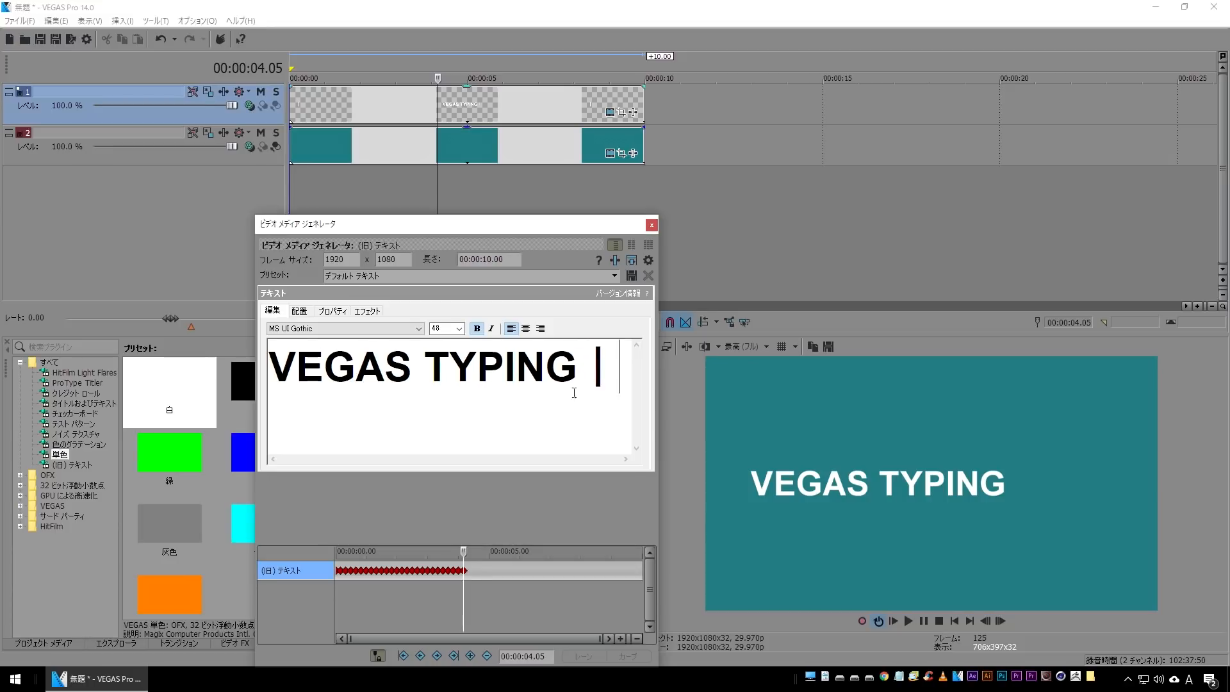
Step: Add a keyframe at 00:00:04.10 with the "|" bar deleted, leaving "VEGAS TYPING"
key(Right)
key(Right)
key(Right)
key(Right)
key(Right)
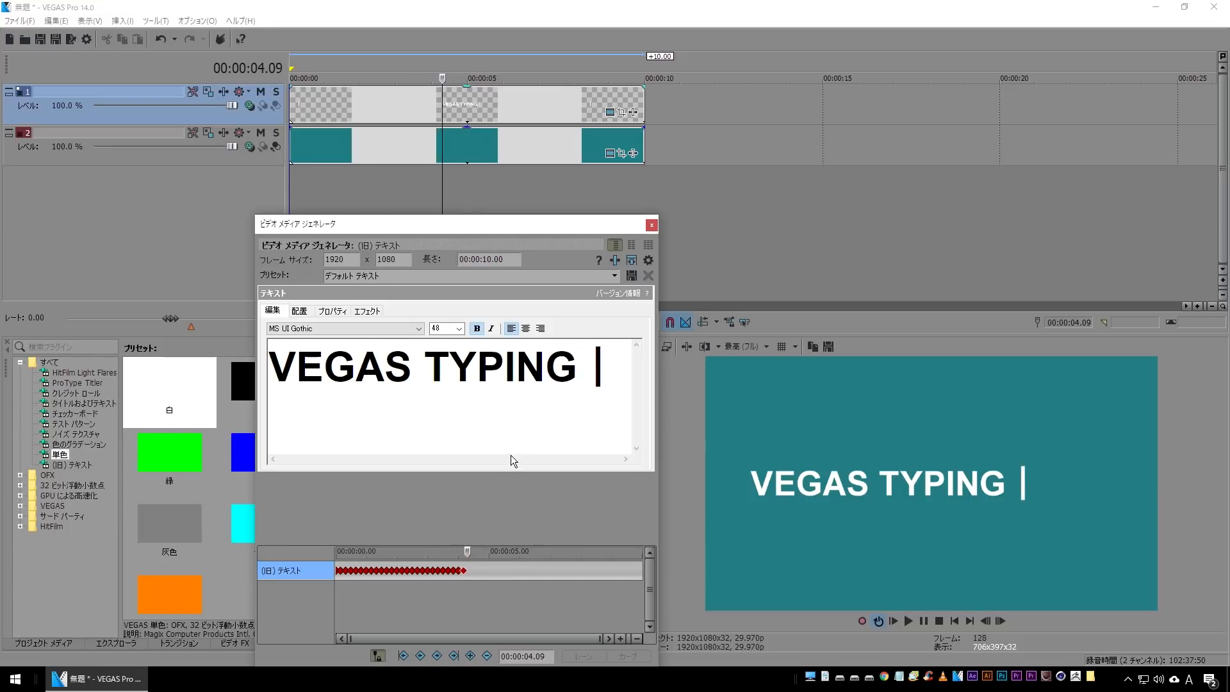
click(580, 360)
key(Delete)
key(Delete)
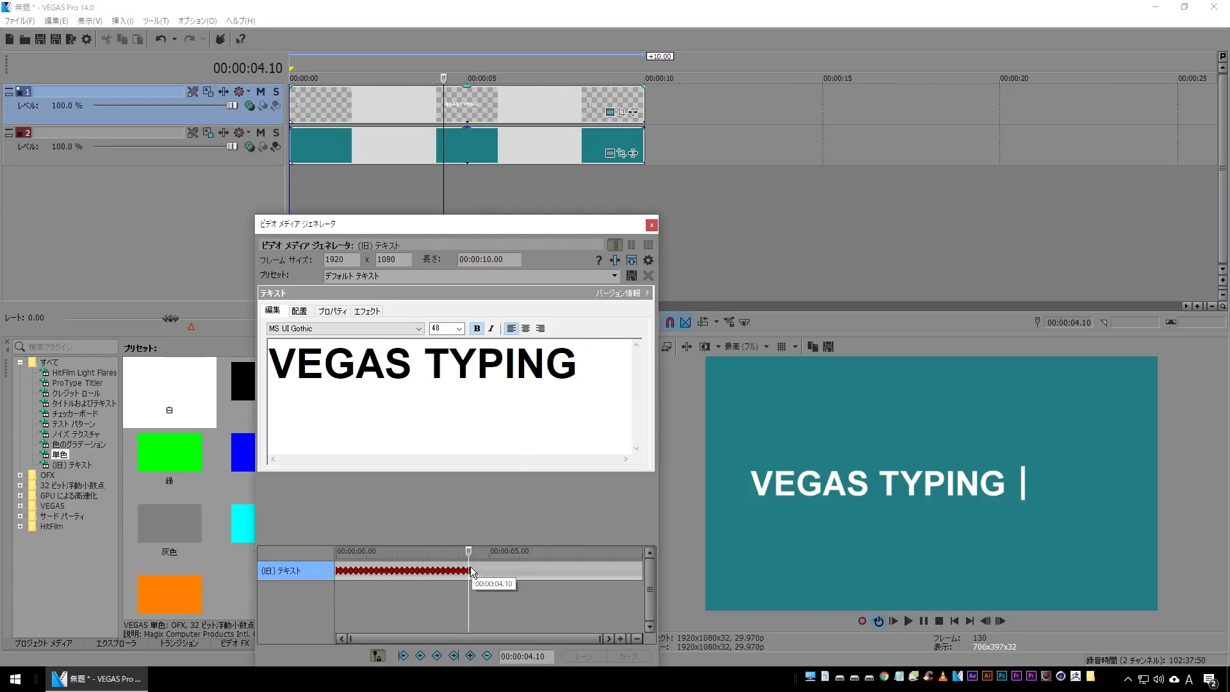
Step: Add a keyframe at 00:00:04.15 by entering the "|" bar after "VEGAS TYPING"
key(Right)
key(Right)
key(Right)
key(Right)
key(Right)
click(582, 365)
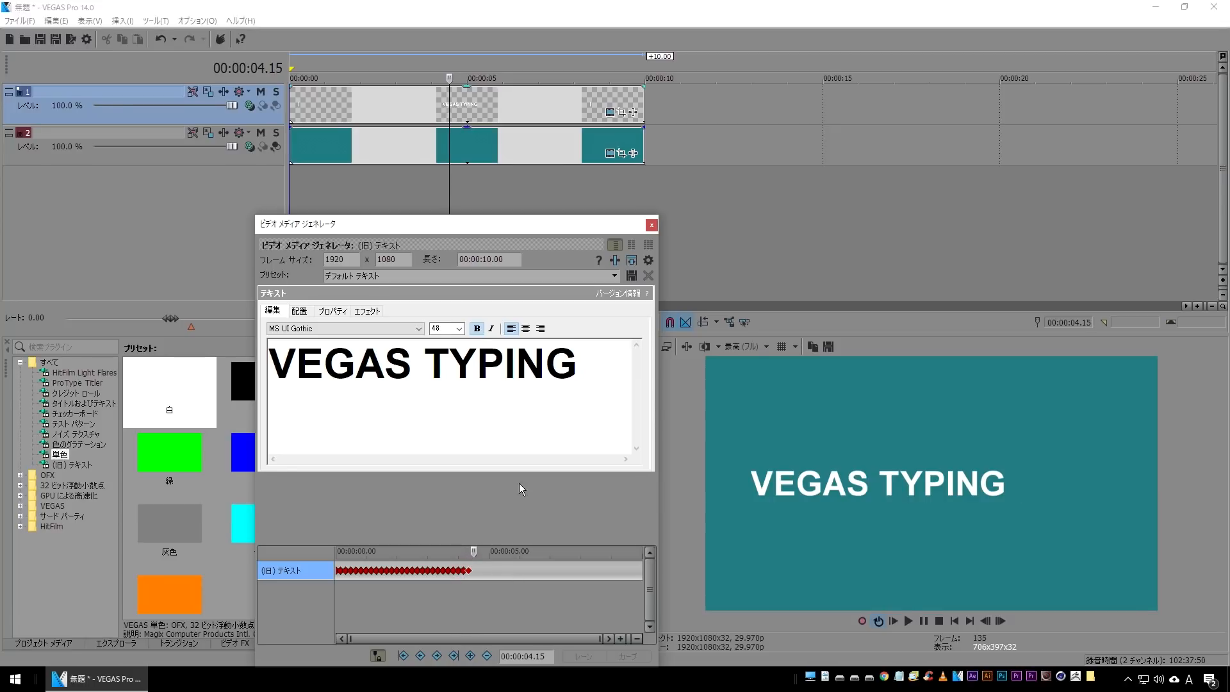
text(|)
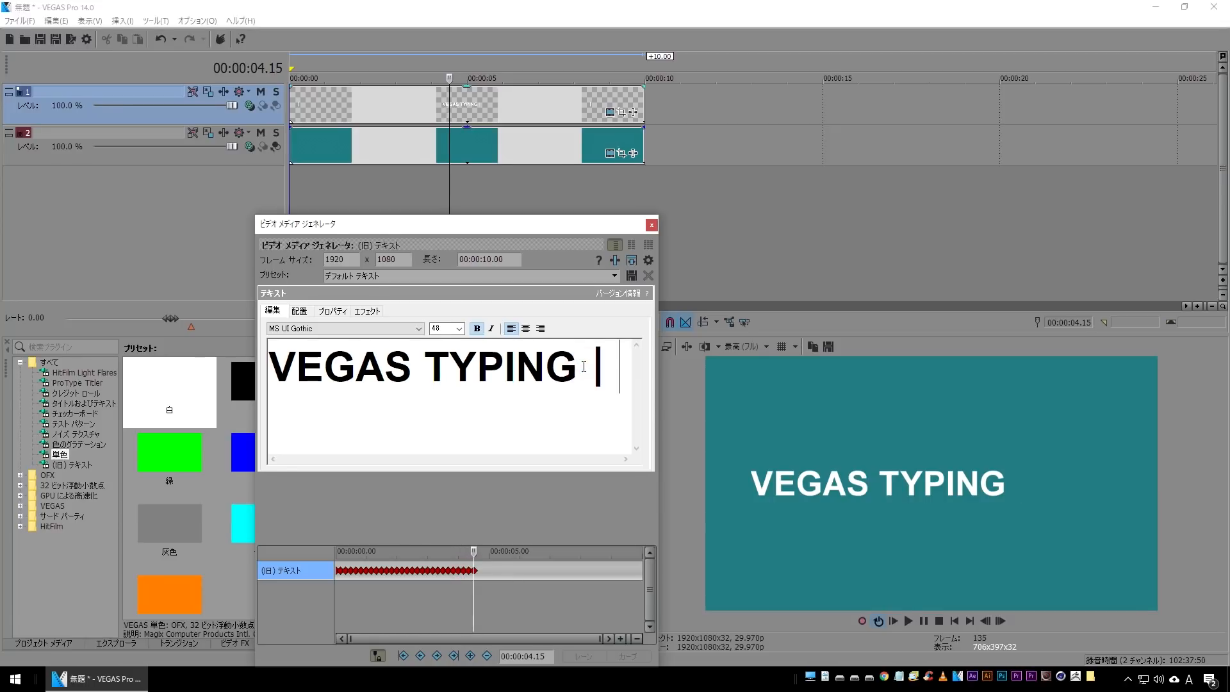
Step: Close the text generator and play the animation from the start to check the blinking bar after the typing
click(652, 226)
click(387, 324)
key(space)
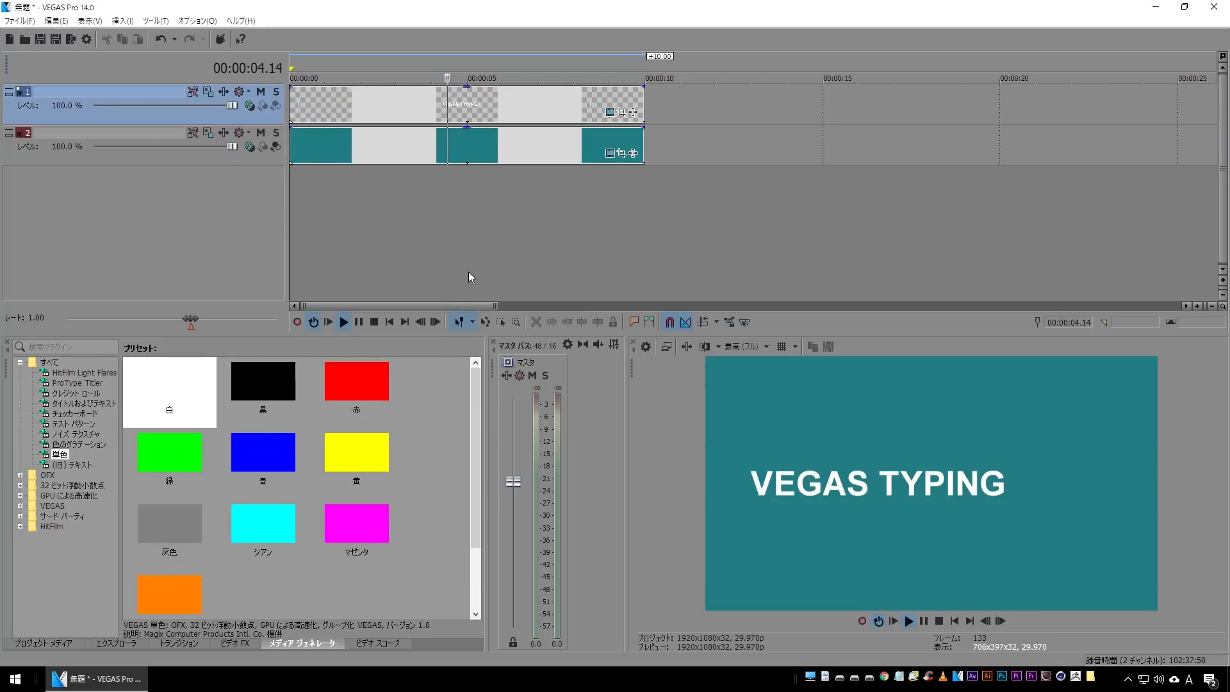
key(space)
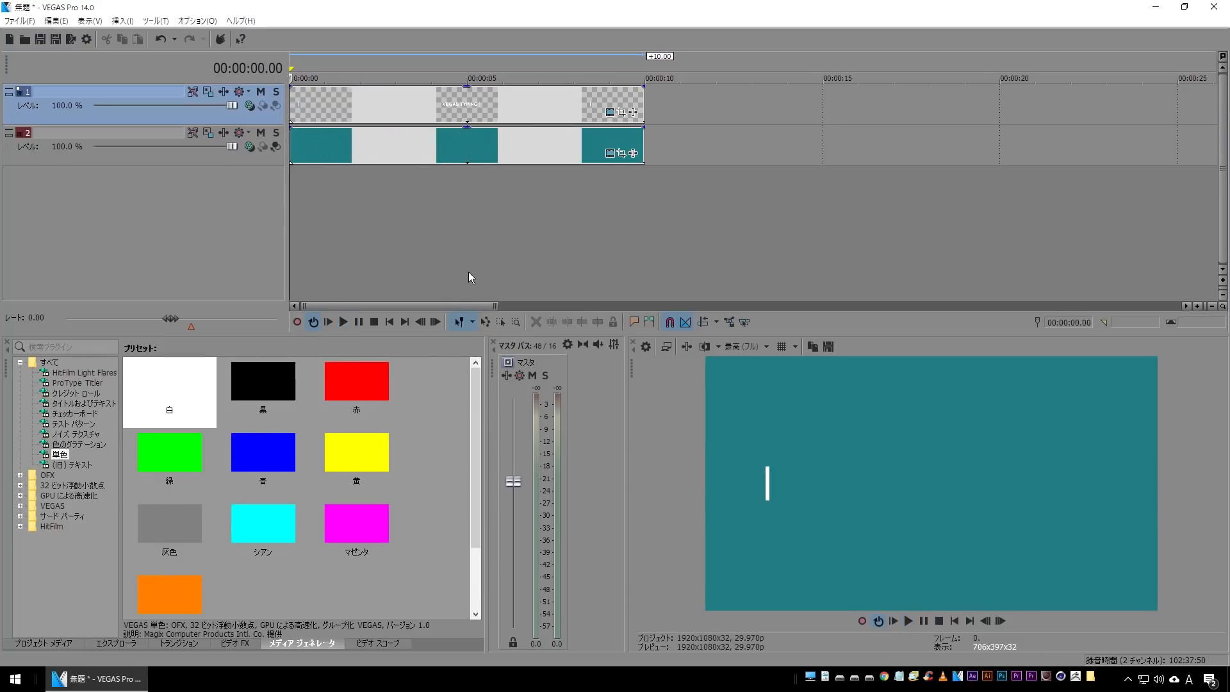
Step: Reopen the title's text generator and add a keyframe at 00:00:04.20 with the "|" deleted, leaving "VEGAS TYPING"
click(611, 112)
click(475, 570)
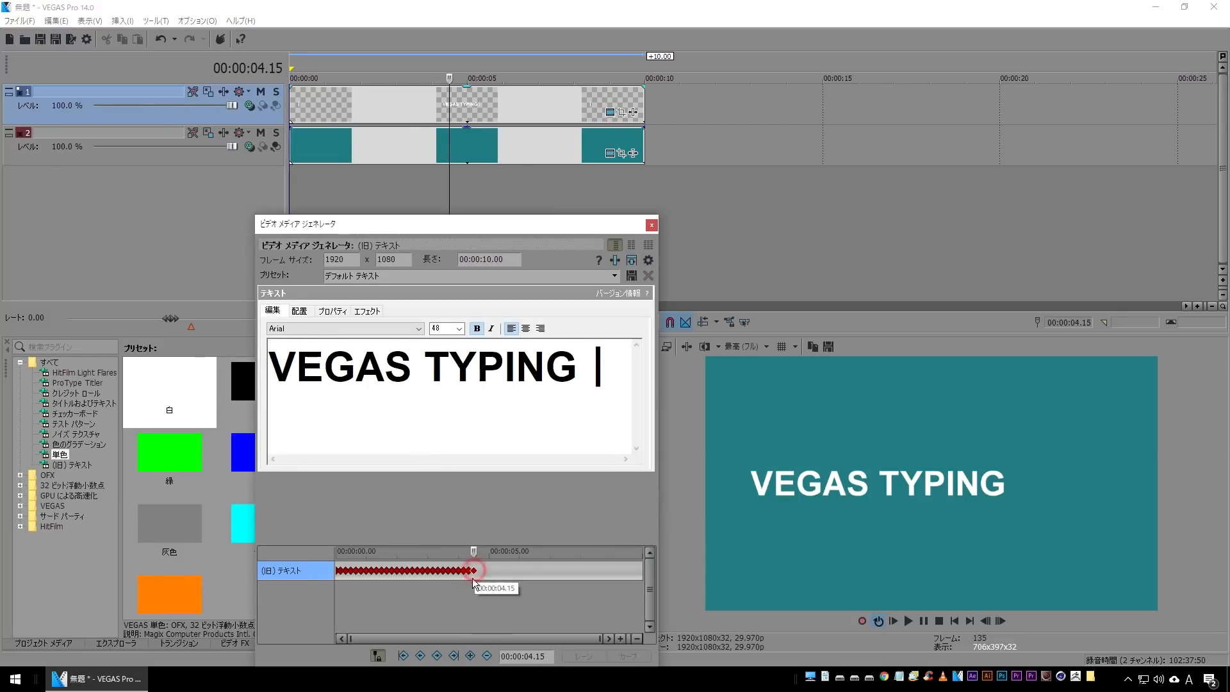
key(Right)
key(Right)
key(Right)
key(Right)
key(Right)
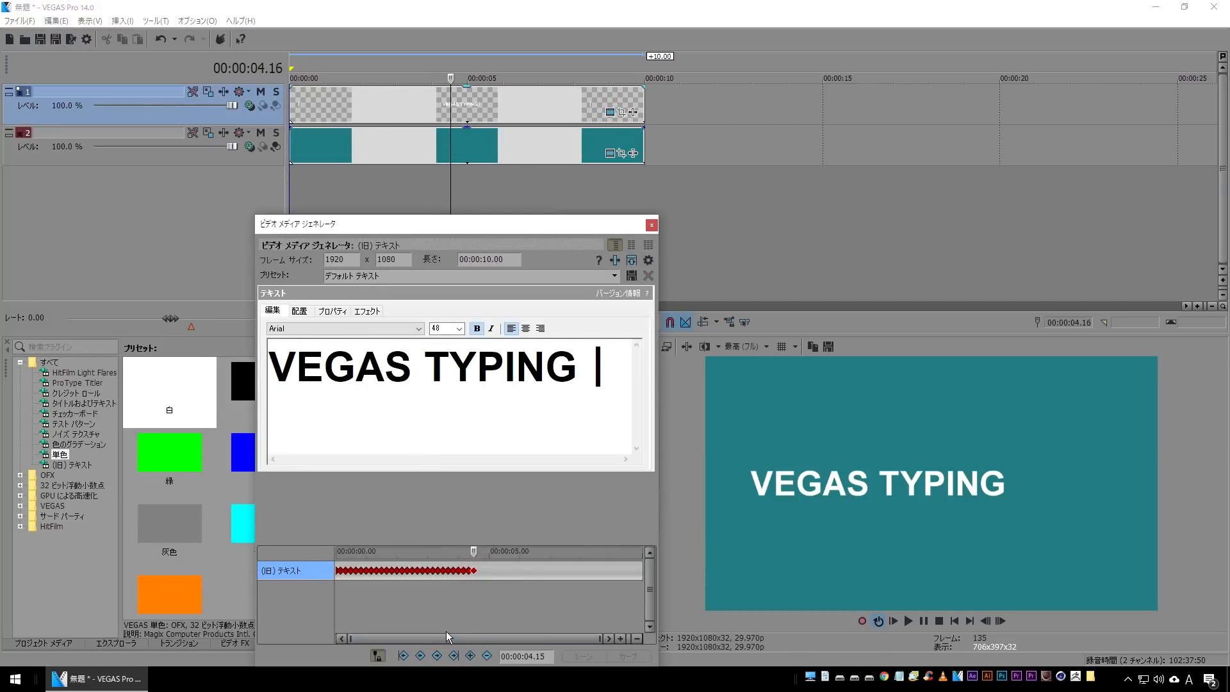
click(580, 360)
drag(580, 360, 634, 367)
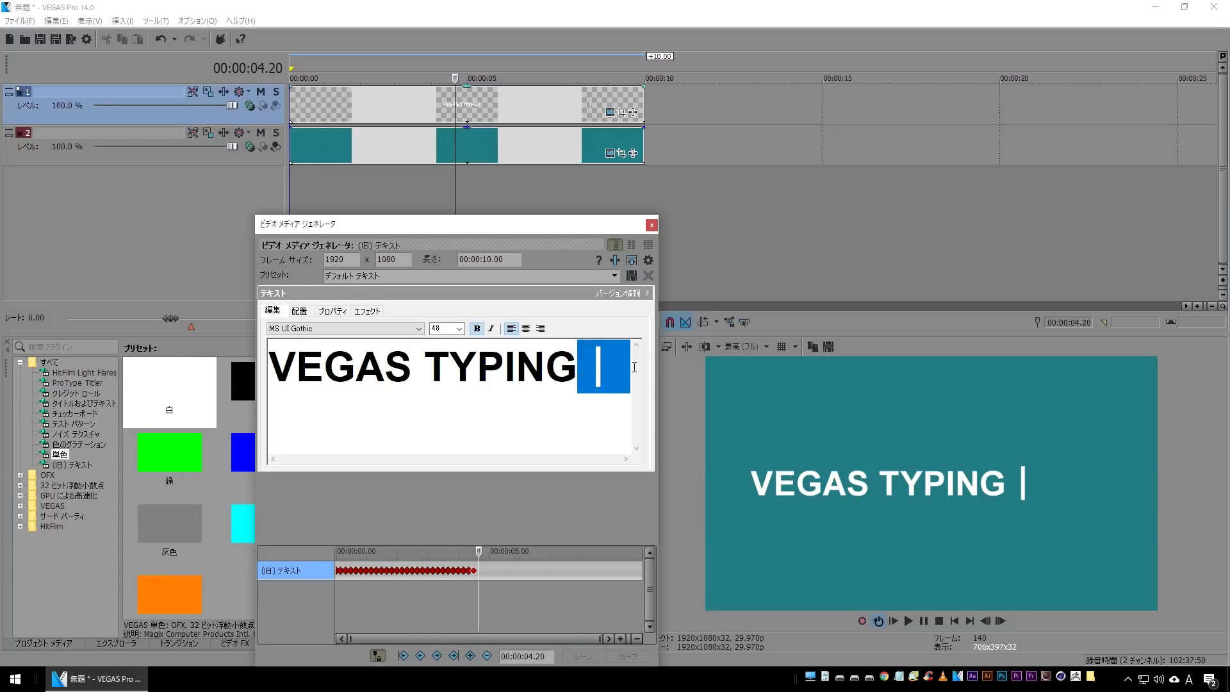
key(BackSpace)
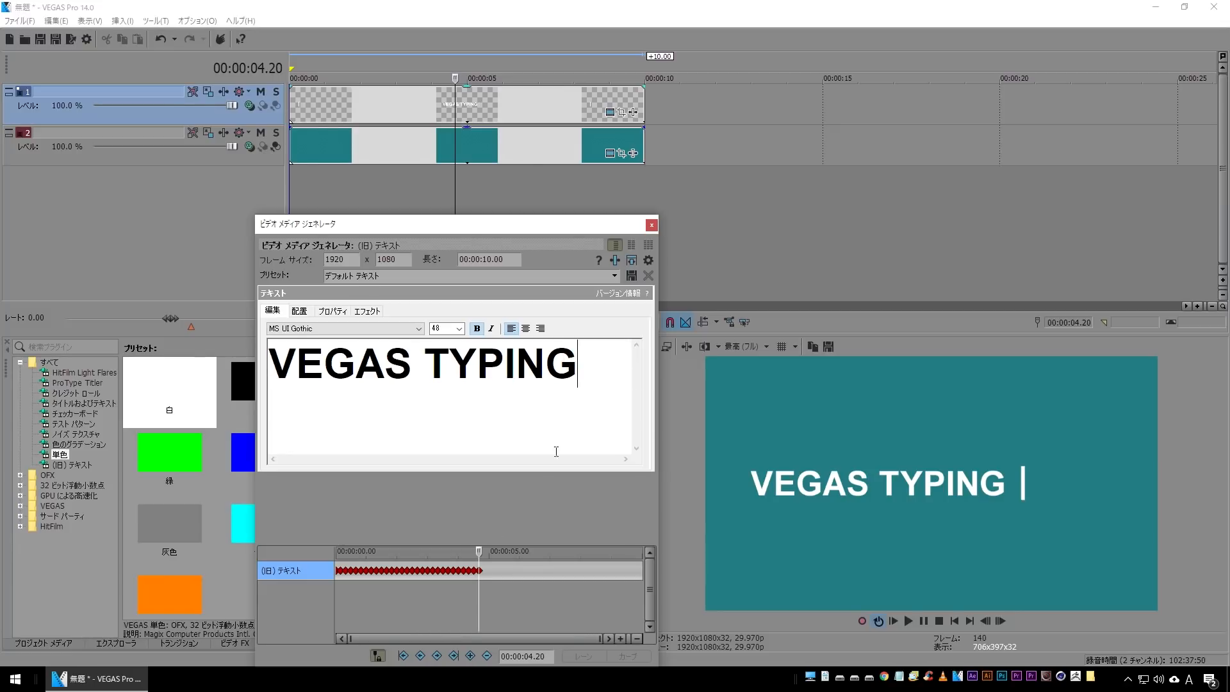
Step: Close the text generator and play back the end of the title animation to check the final blinks
click(652, 225)
click(421, 193)
key(space)
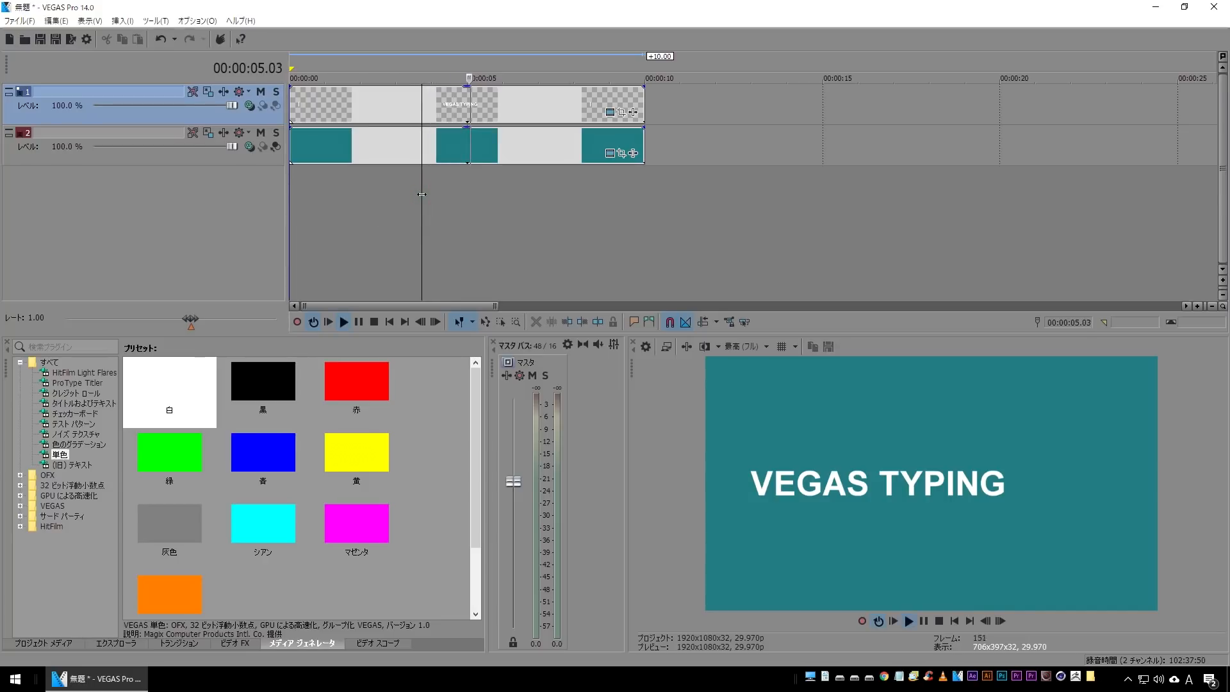
Step: Stop playback, open the title event's Pan/Crop settings, turn off cursor syncing and go to 00:00:00.00 in its keyframe timeline
key(space)
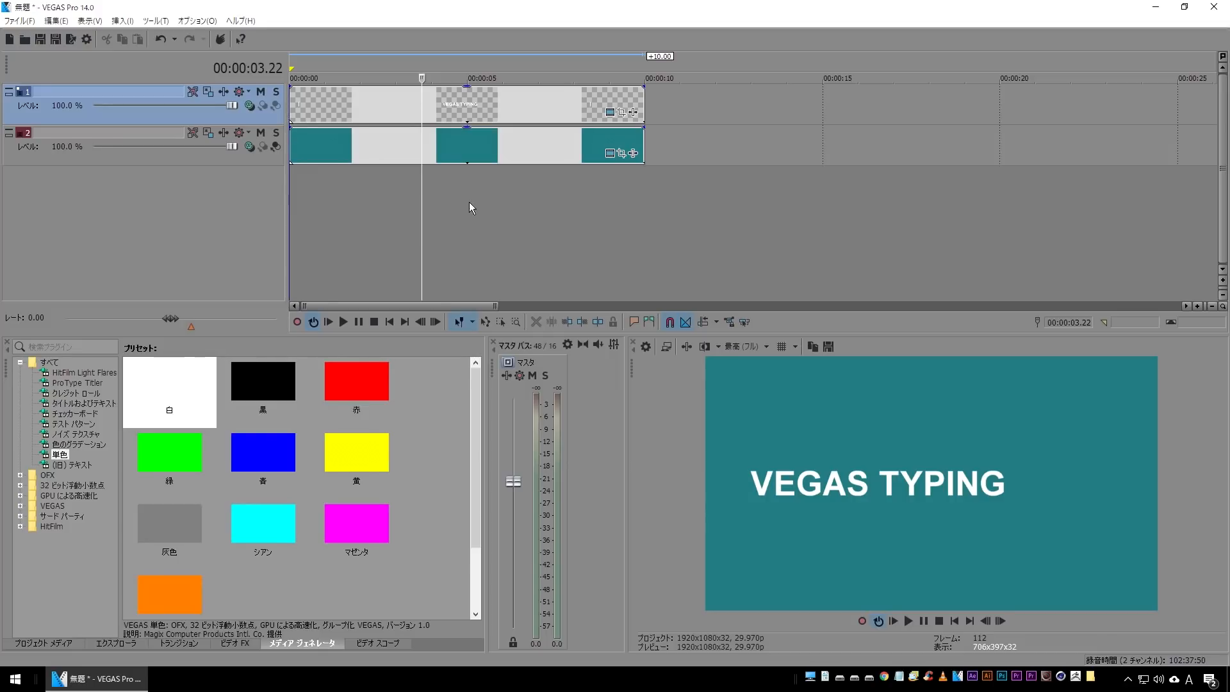
click(621, 112)
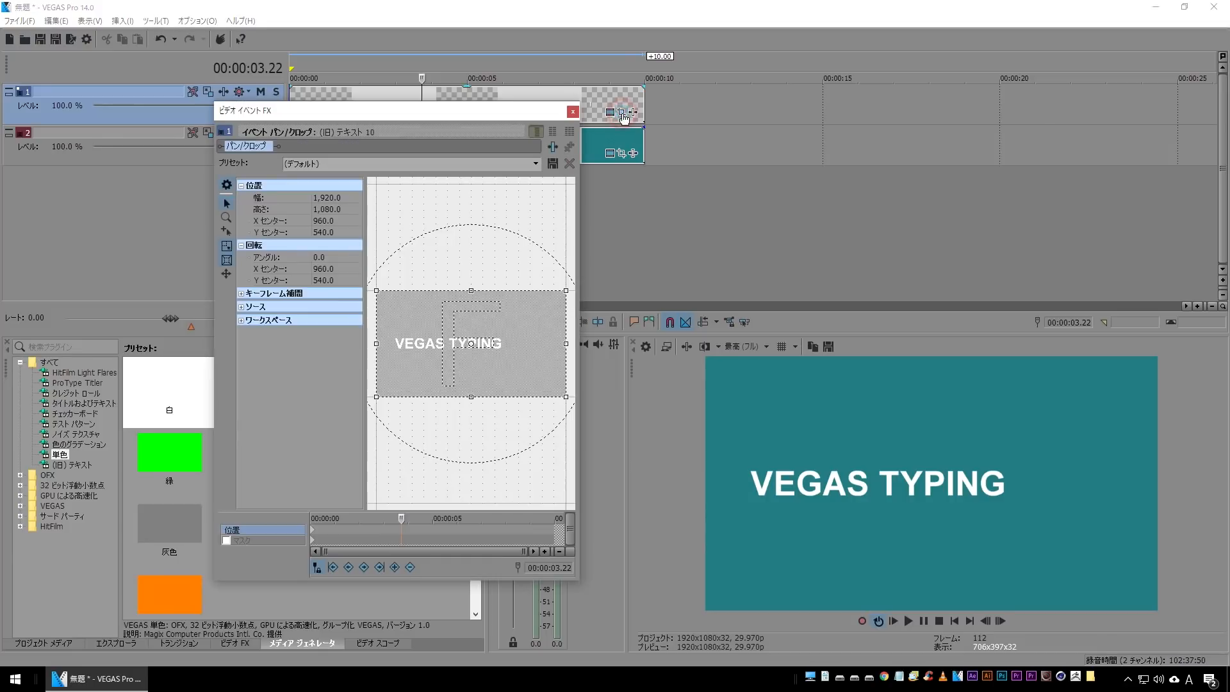
click(319, 568)
click(403, 517)
drag(404, 517, 285, 516)
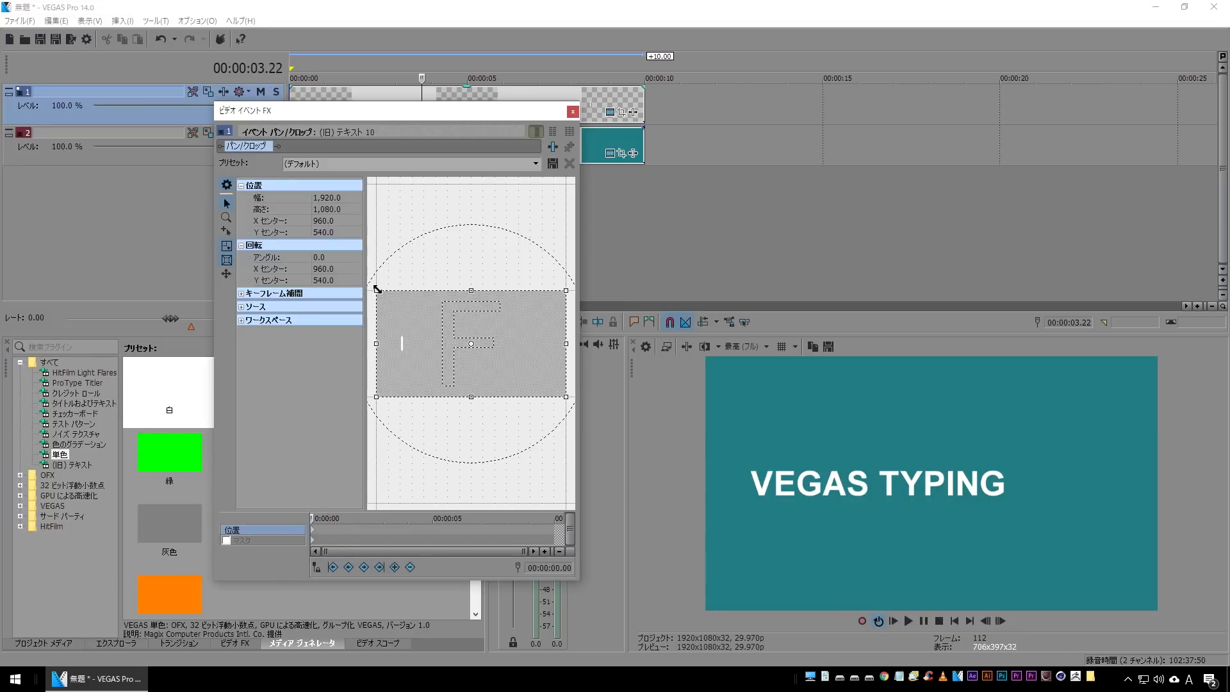
Step: Shift the title's Pan/Crop frame horizontally to an X center of about 758.5, keeping the Y center at 540.0
drag(423, 320, 415, 320)
key(Left)
key(Left)
key(Left)
key(Left)
key(Left)
key(Left)
key(Left)
key(Left)
key(Left)
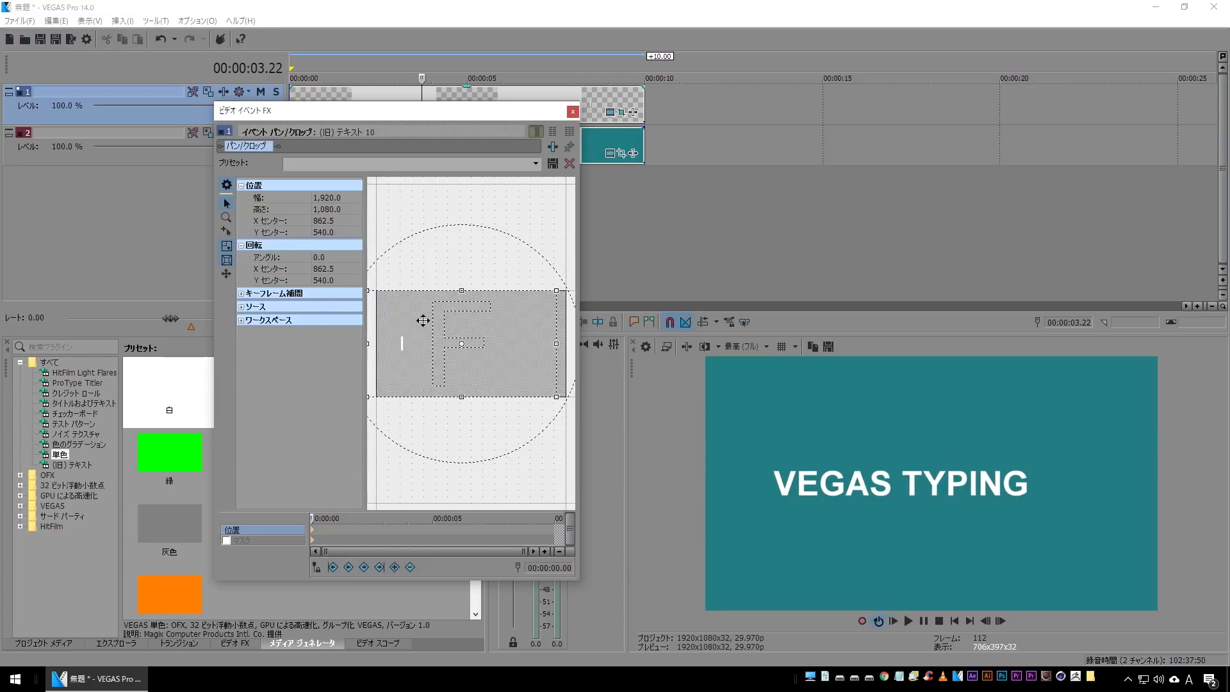
key(Left)
key(Left)
key(Left)
key(Left)
key(Left)
key(Left)
key(Left)
key(Left)
key(Left)
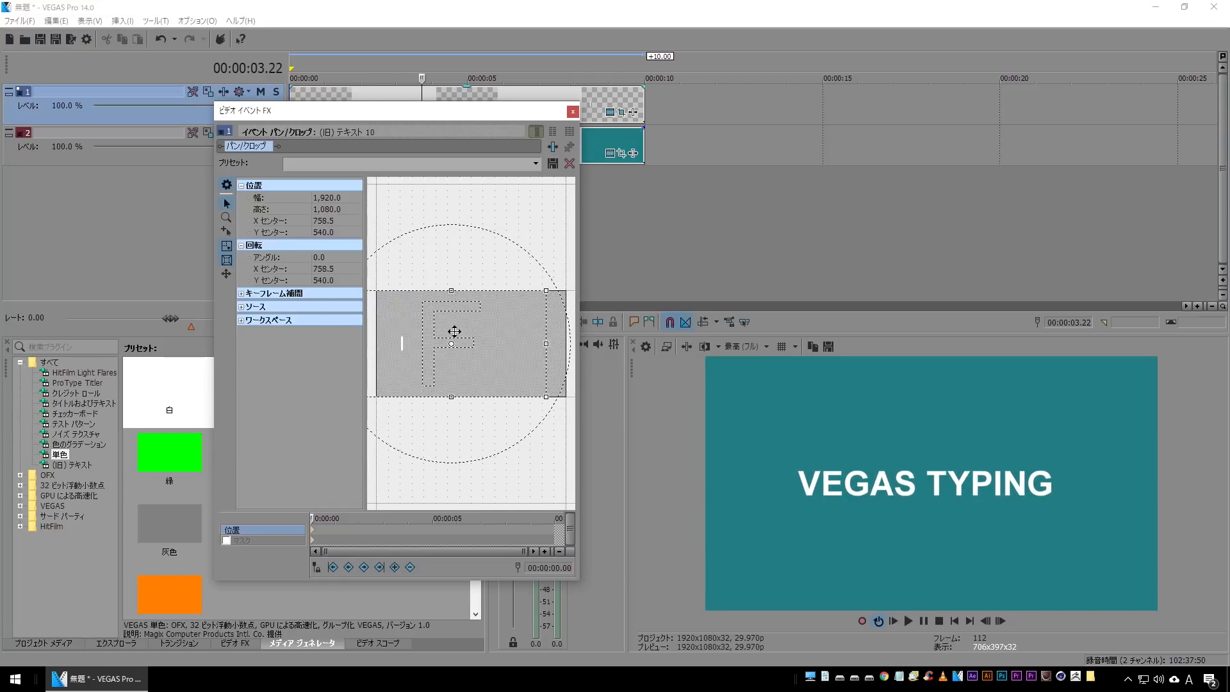
Step: Enlarge the Pan/Crop frame to about 2,290 × 1,288 and fine-tune its position to center the title, using a temporary preview grid
drag(547, 290, 583, 279)
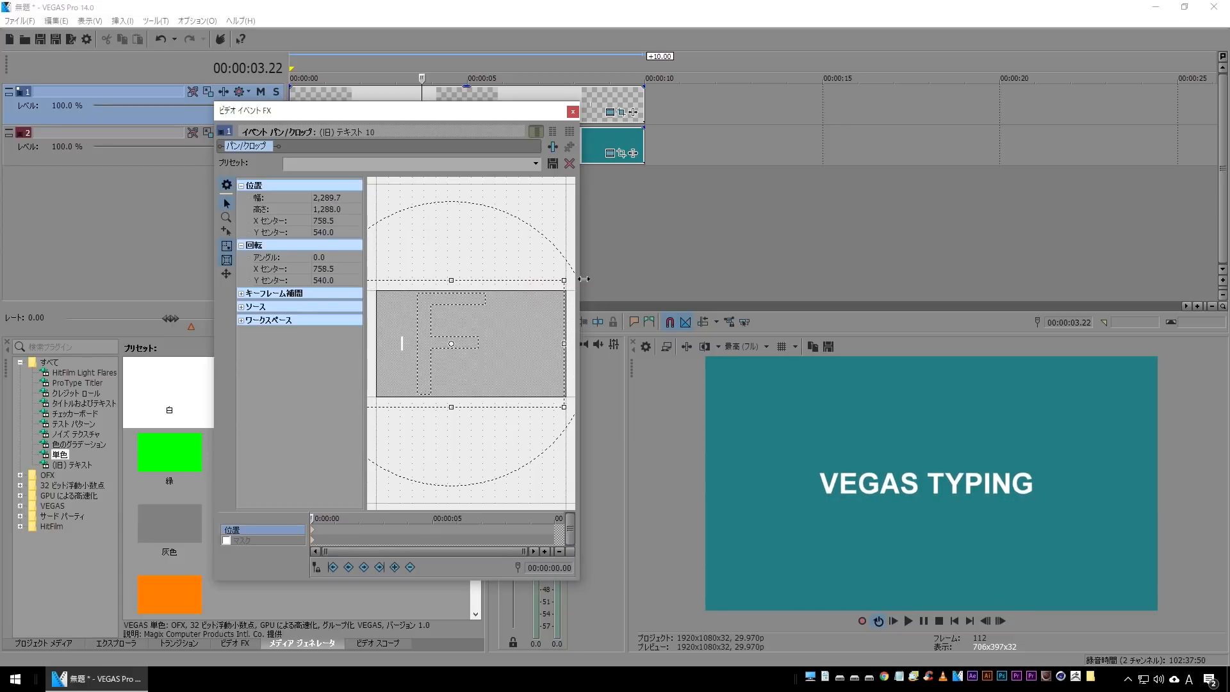
click(782, 346)
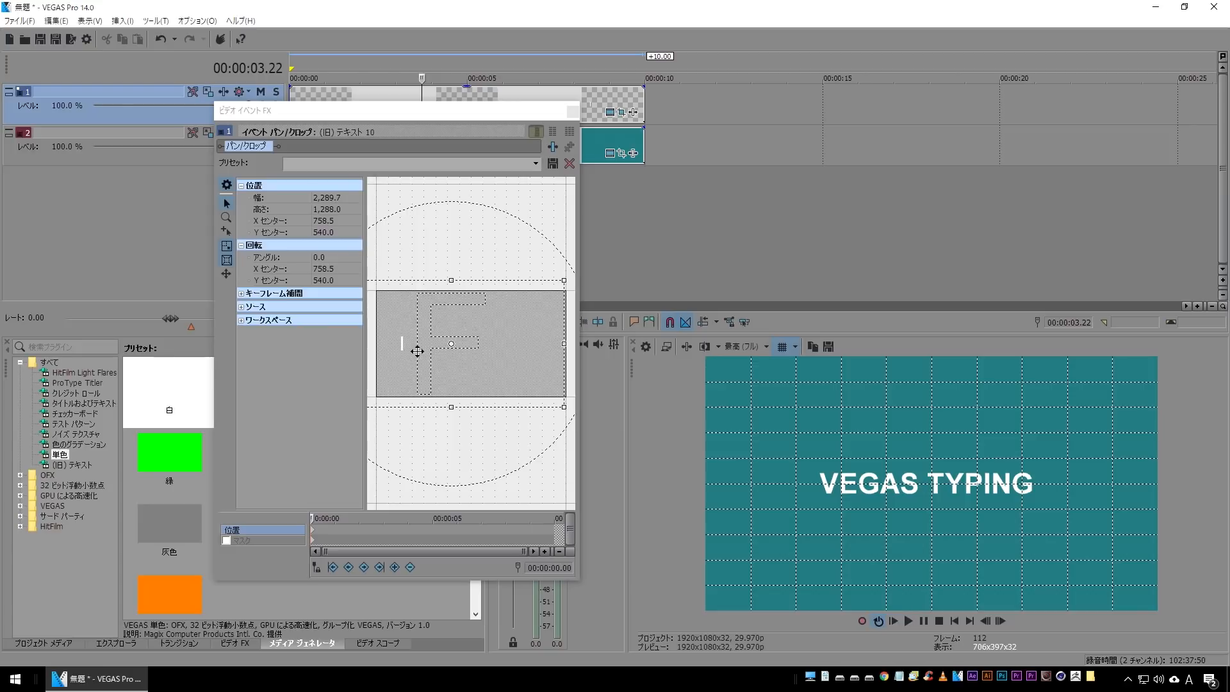
mouse_move(448, 330)
mouse_down()
mouse_move(436, 325)
mouse_move(447, 329)
mouse_up()
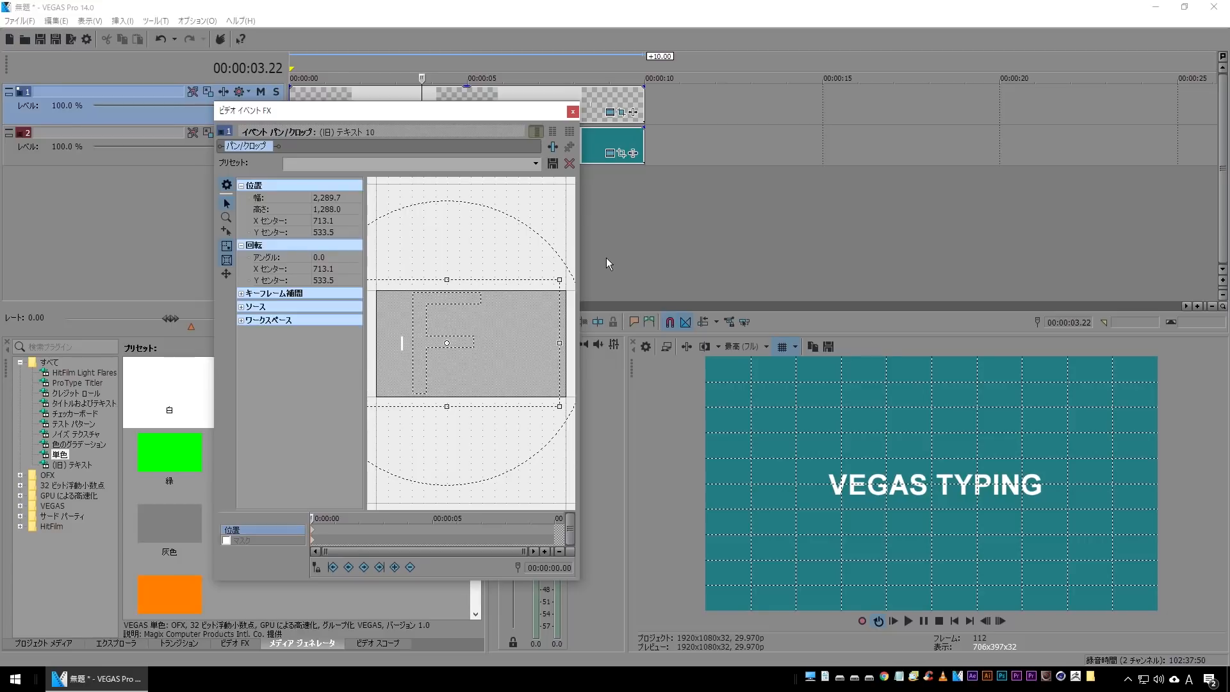
key(Right)
click(782, 346)
click(572, 111)
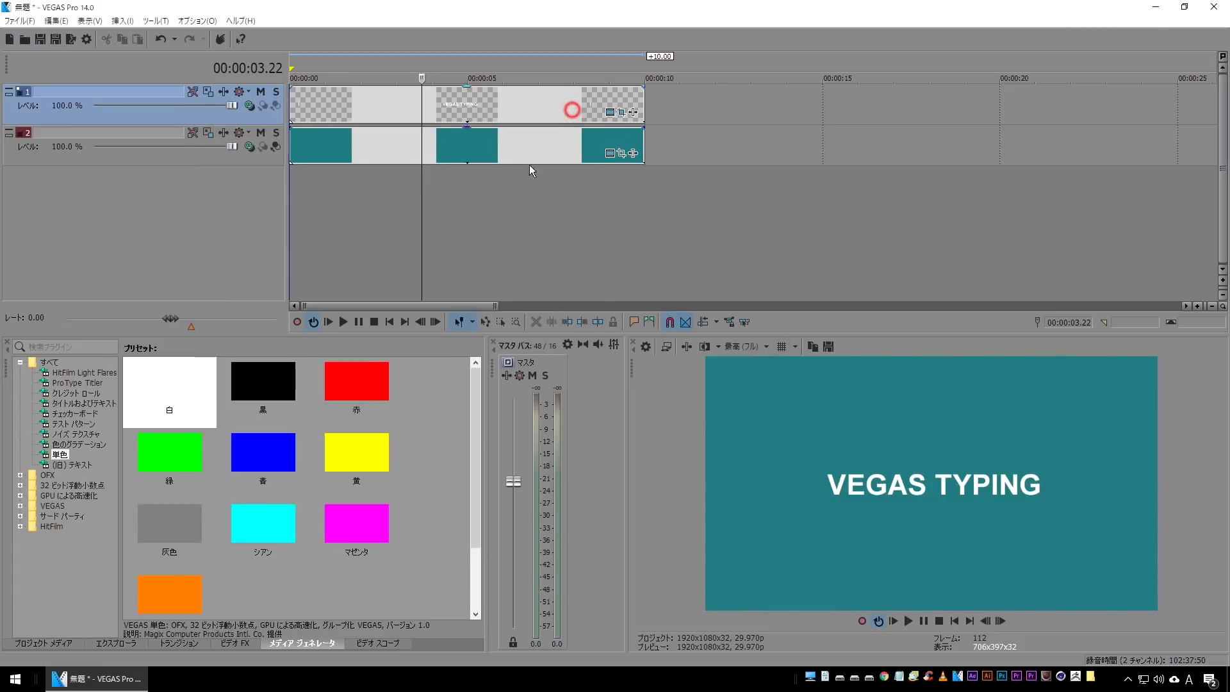
Step: Play the animation from the start to check the centered title
click(395, 321)
key(space)
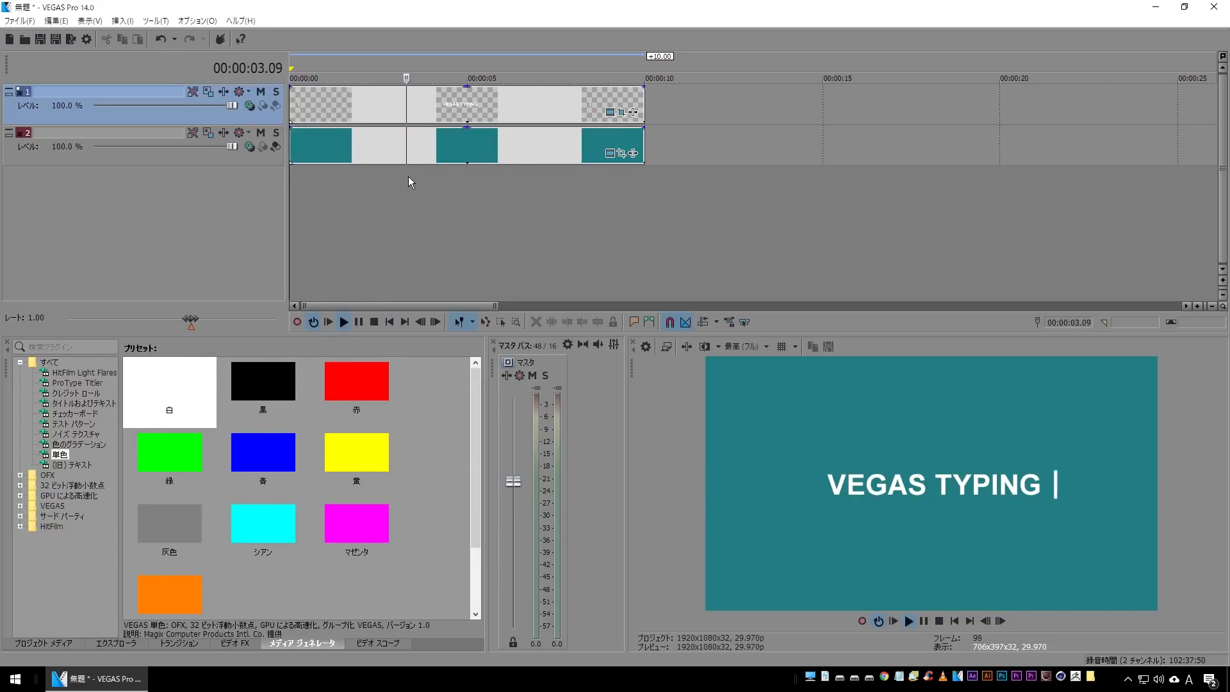
key(space)
key(space)
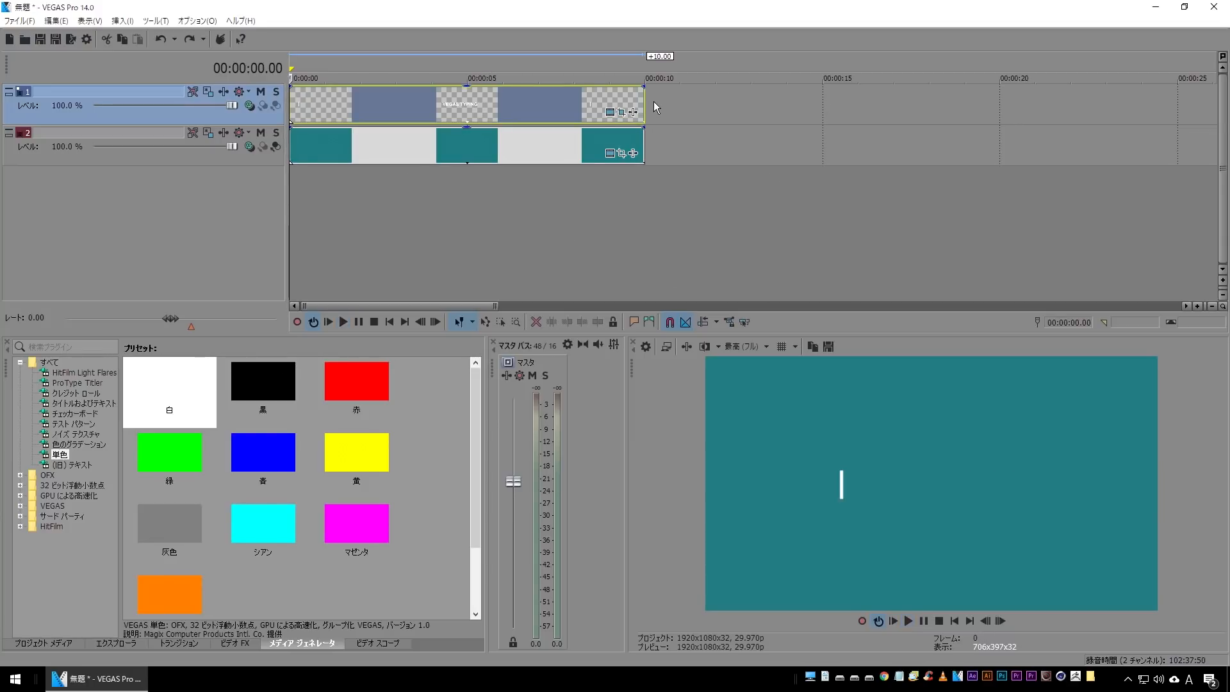
Step: Time-stretch the title event down to about 4.6 seconds and play it back to check the faster typing
drag(644, 109, 452, 114)
key(space)
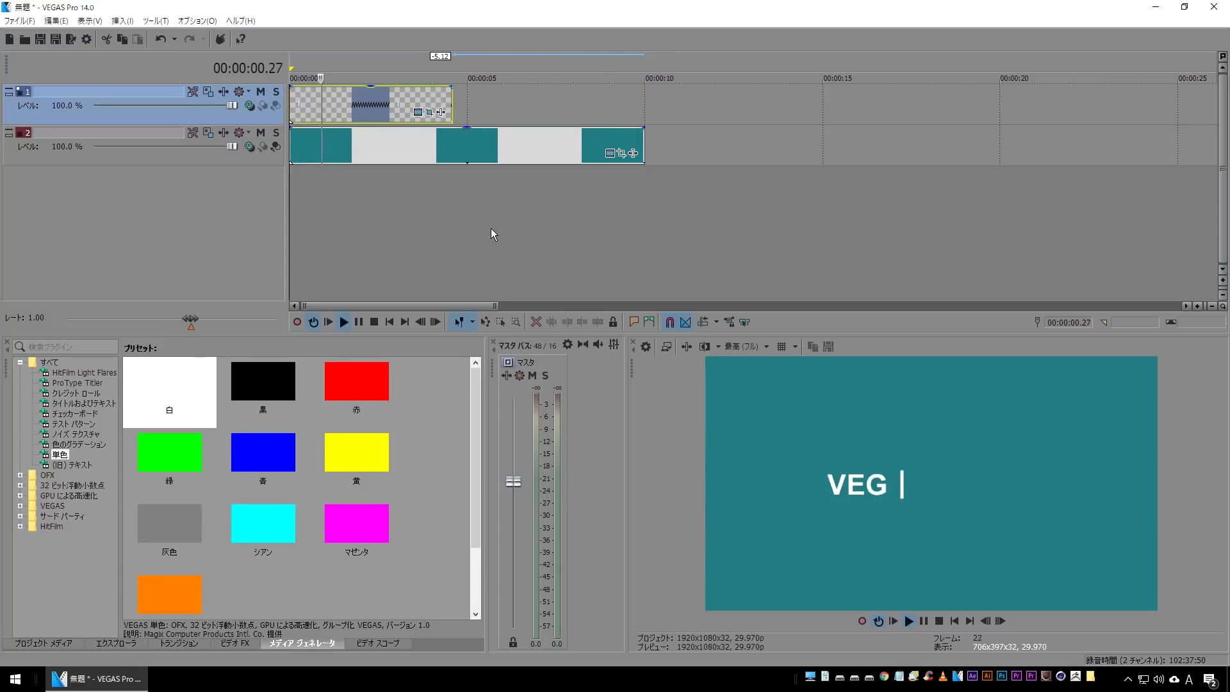
key(space)
Step: Time-stretch the title event out to about 17.5 seconds and play it back to check the slower typing
drag(452, 112, 927, 116)
key(space)
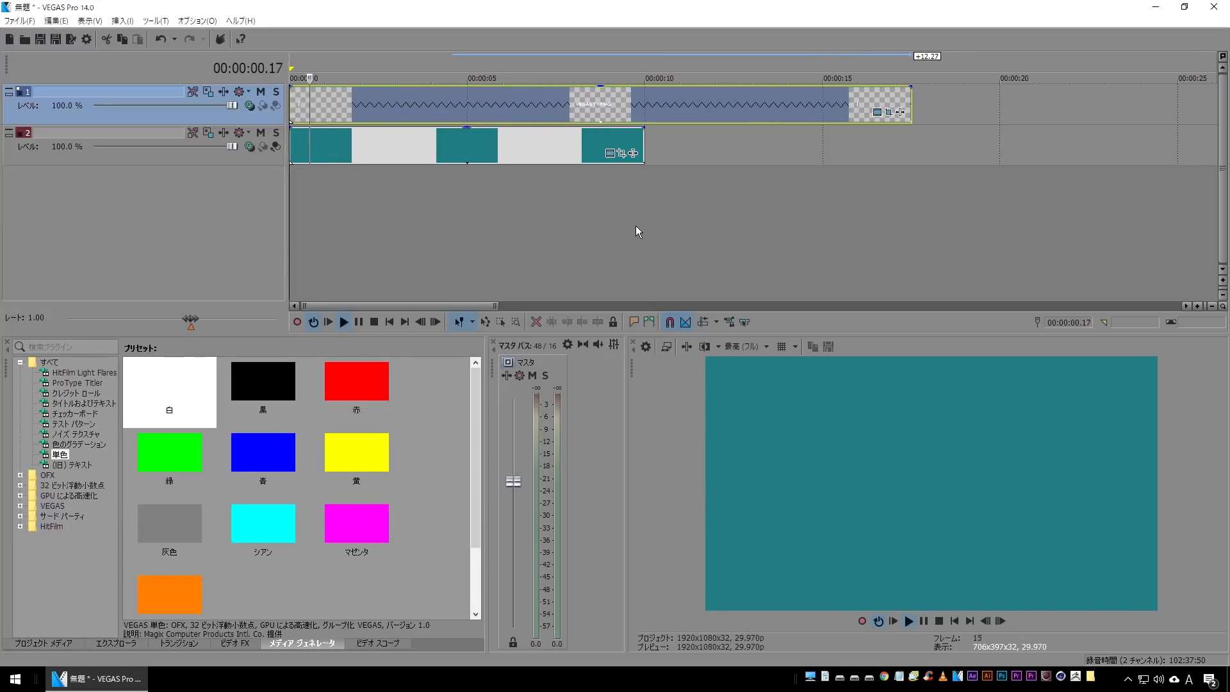